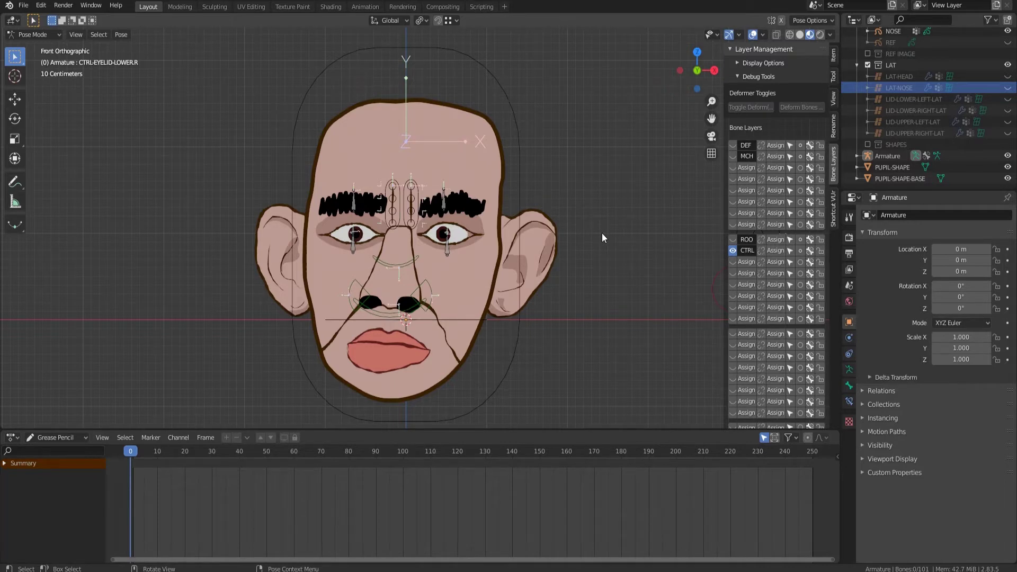
Clear the location of the CTRL-EYELID-UPPER.R control bone on the armature.
scroll(443, 230, "up", 4)
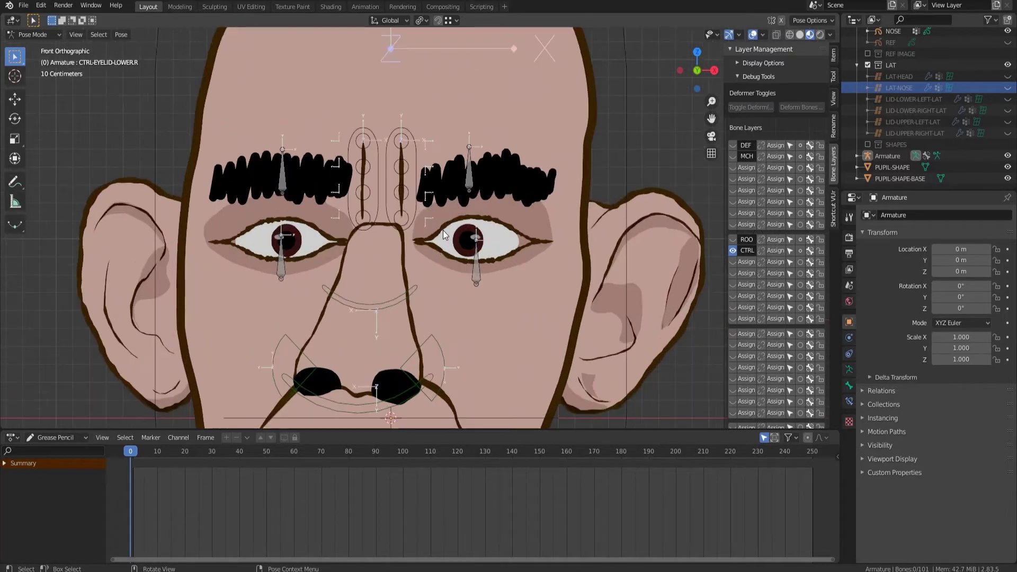
scroll(325, 280, "up", 4)
scroll(289, 297, "down", 2)
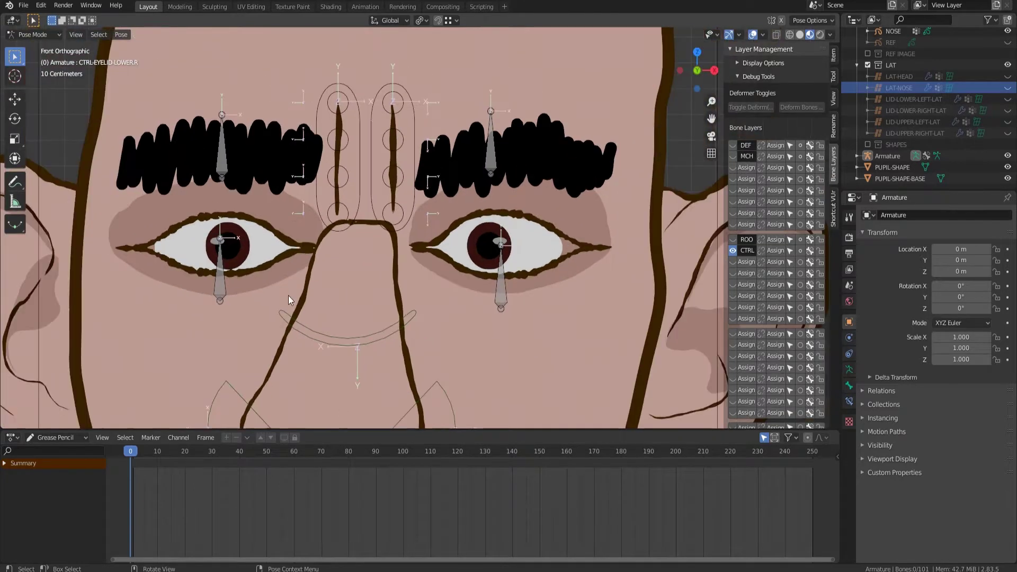
middle_click_drag(289, 297, 373, 296, "shift")
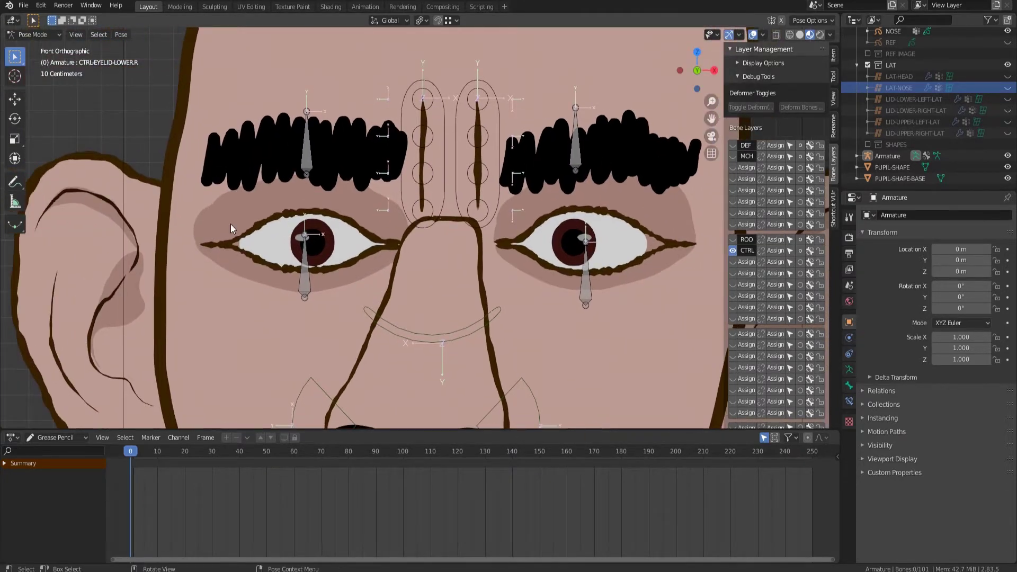
scroll(239, 253, "up", 2)
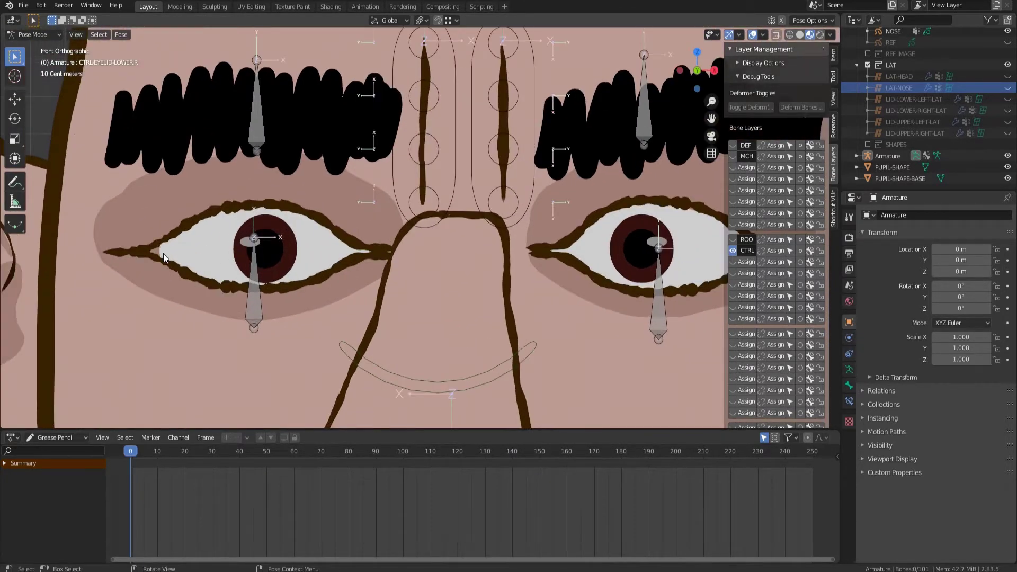
scroll(157, 263, "down", 2)
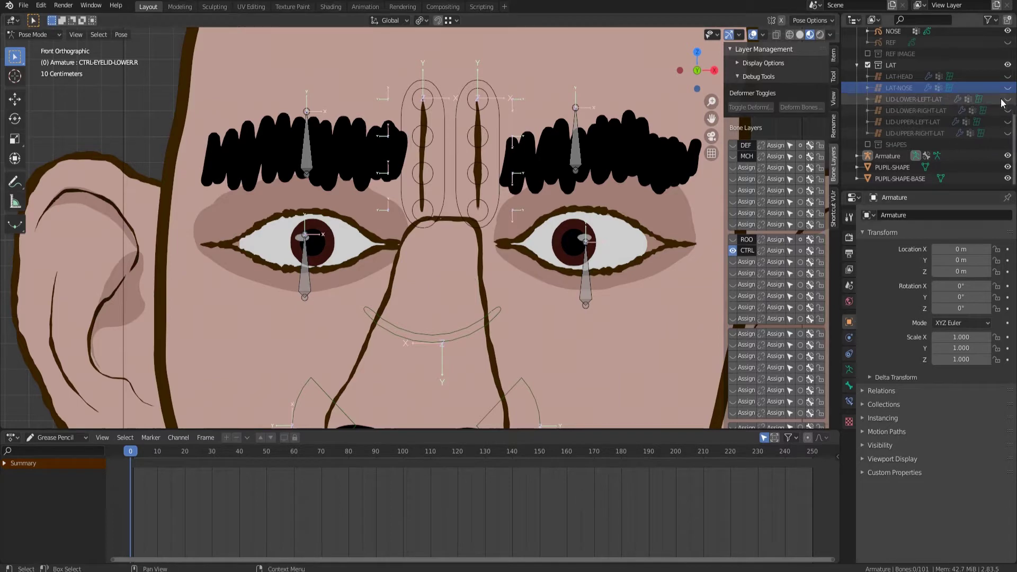
scroll(1001, 103, "up", 6)
scroll(1001, 102, "up", 2)
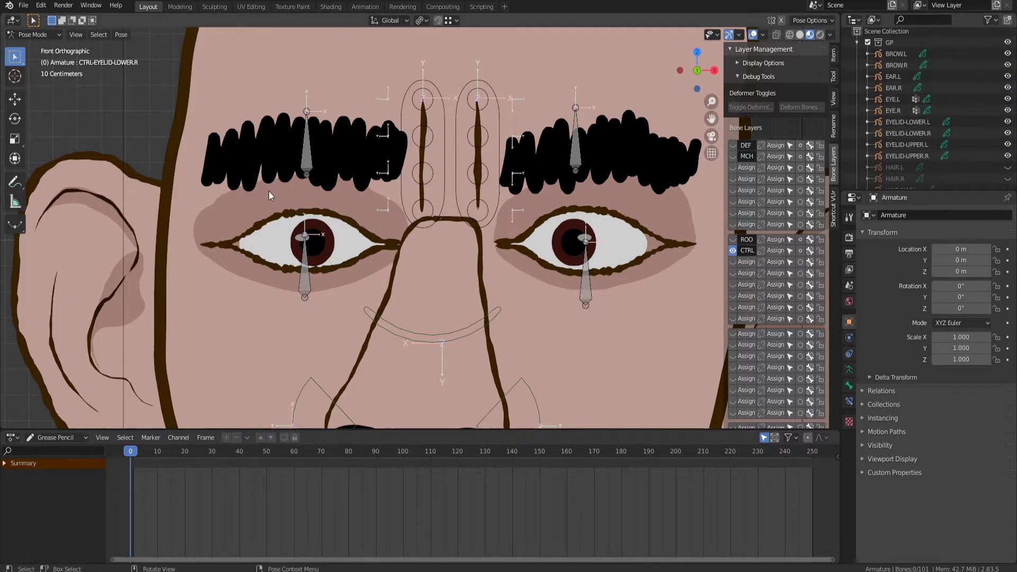
left_click(308, 172)
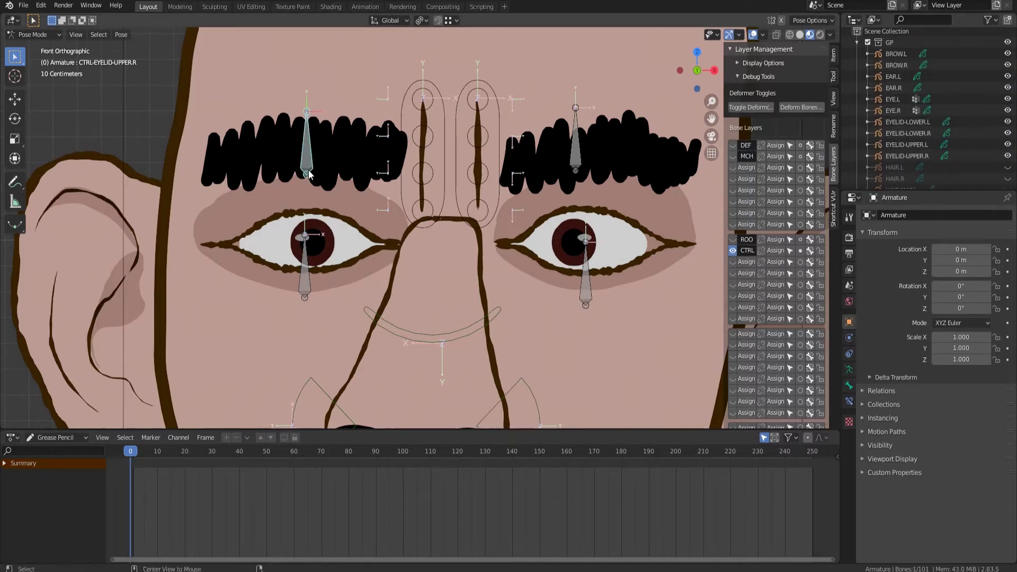
key("alt+g")
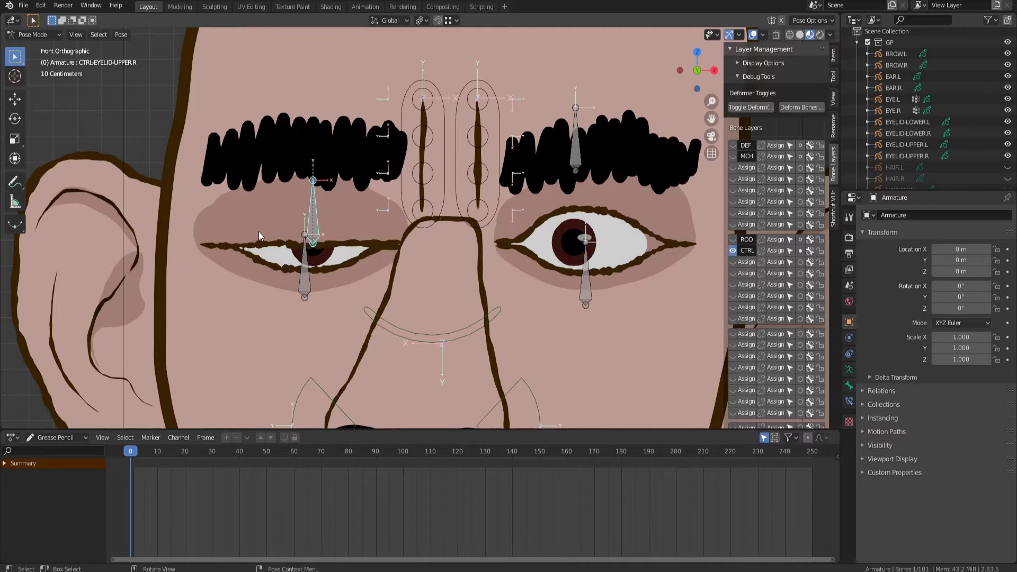
Show the REF reference drawing over the face, deselect the bones and hide the EYELID-LOWER.R object.
scroll(246, 230, "up", 2)
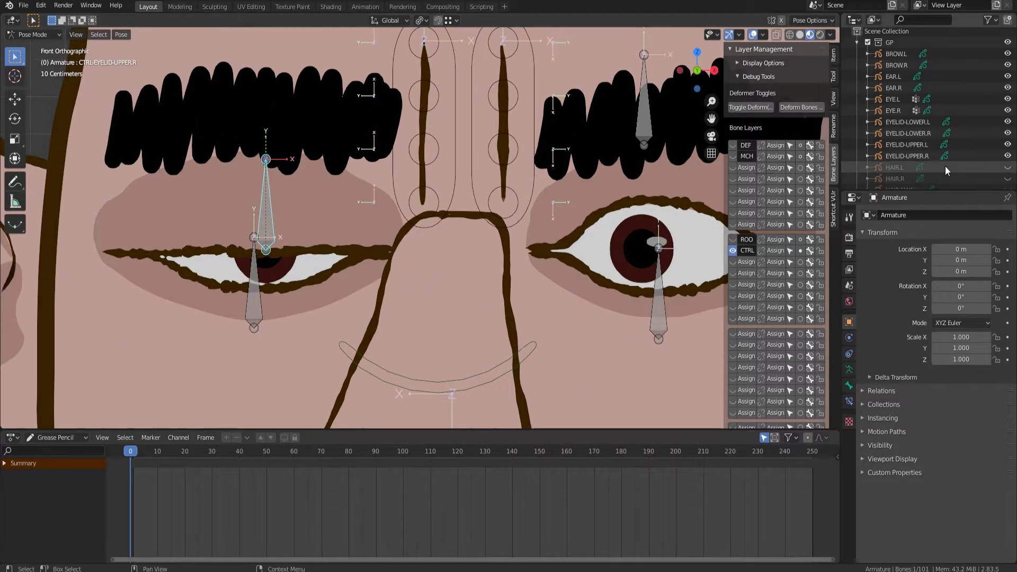
scroll(983, 169, "down", 2)
left_click(1008, 179)
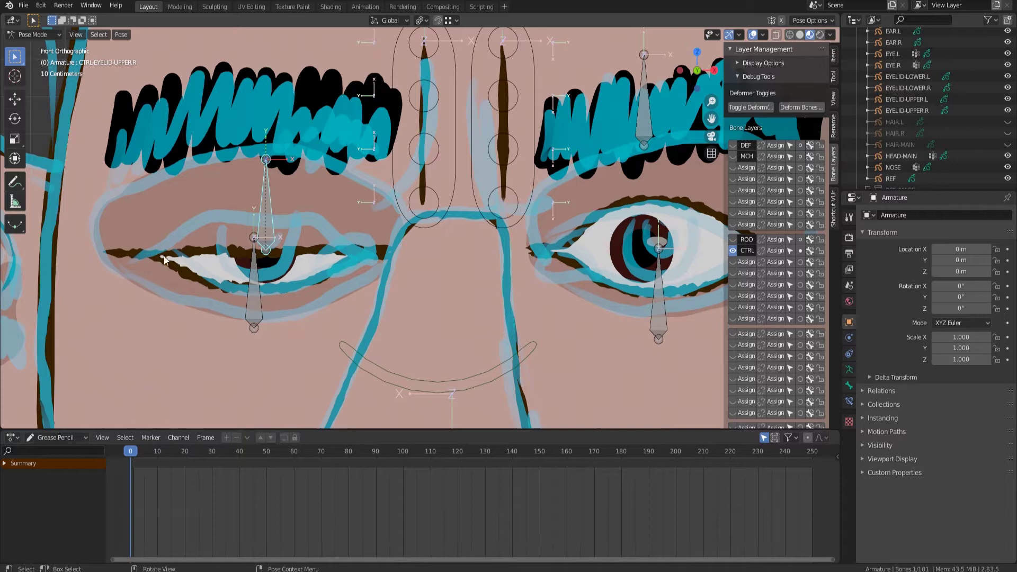
scroll(196, 237, "down", 2)
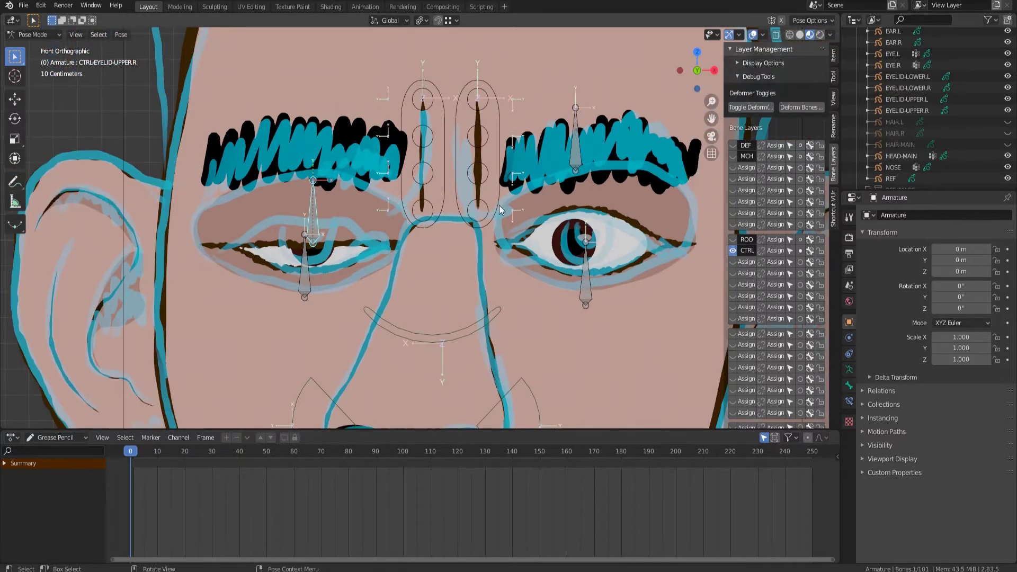
left_click(353, 295)
scroll(916, 116, "up", 3)
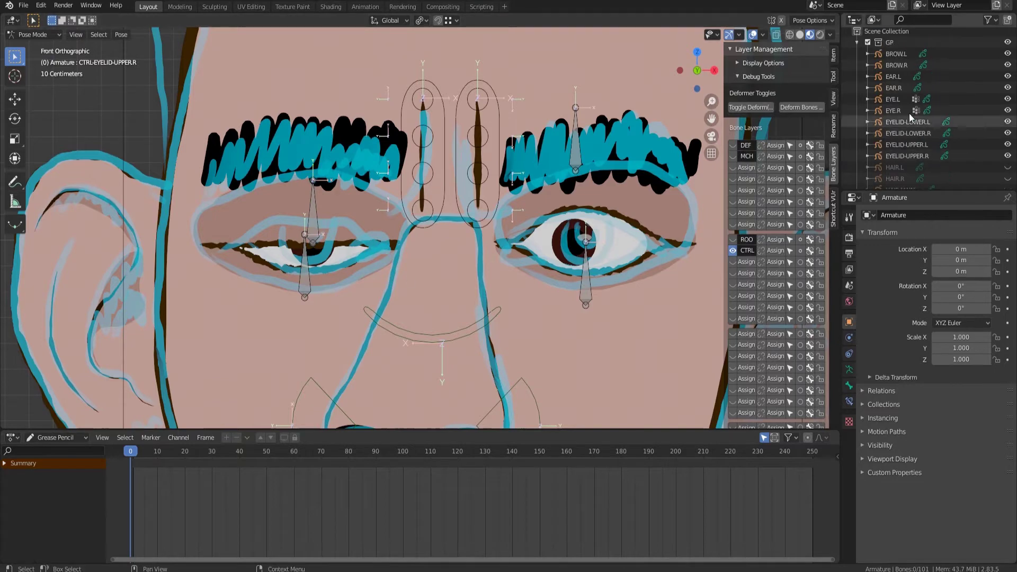
left_click(1008, 133)
Put the armature in Edit Mode from the CTRL-EYELID-UPPER.R bone and show the DEF and MCH bone layers.
scroll(329, 253, "up", 3)
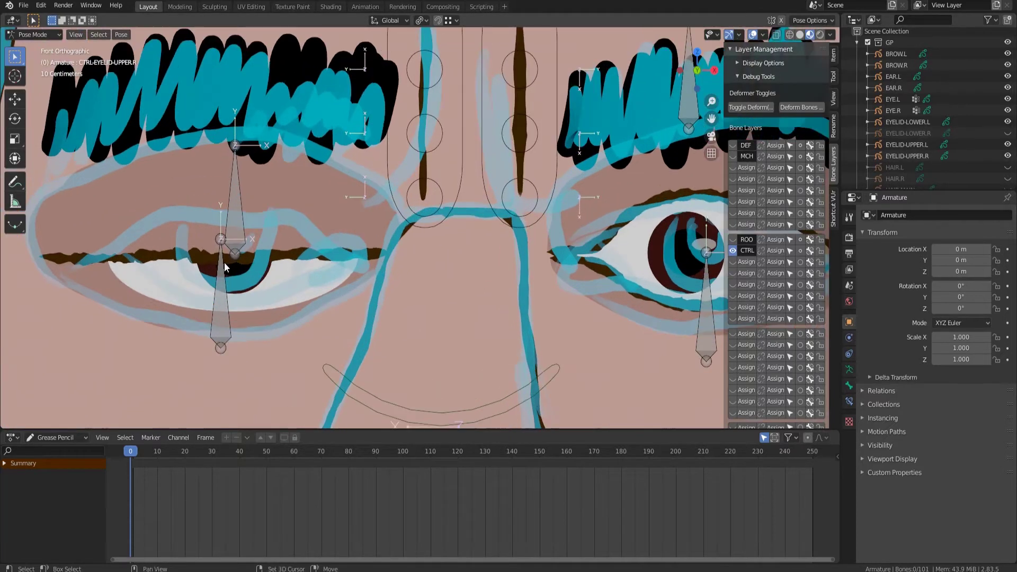
middle_click_drag(224, 265, 436, 286, "shift")
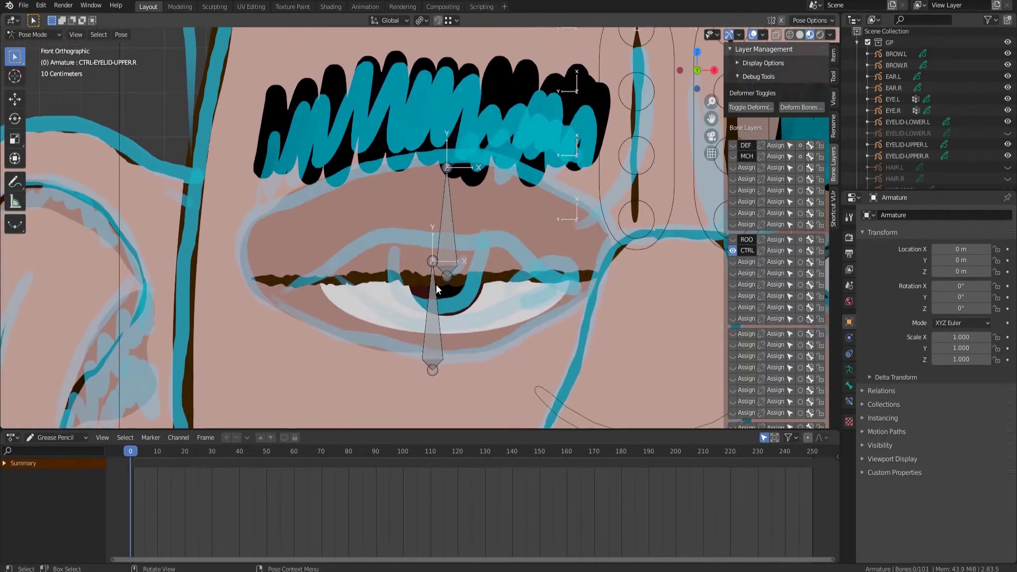
left_click(452, 236)
key("Tab")
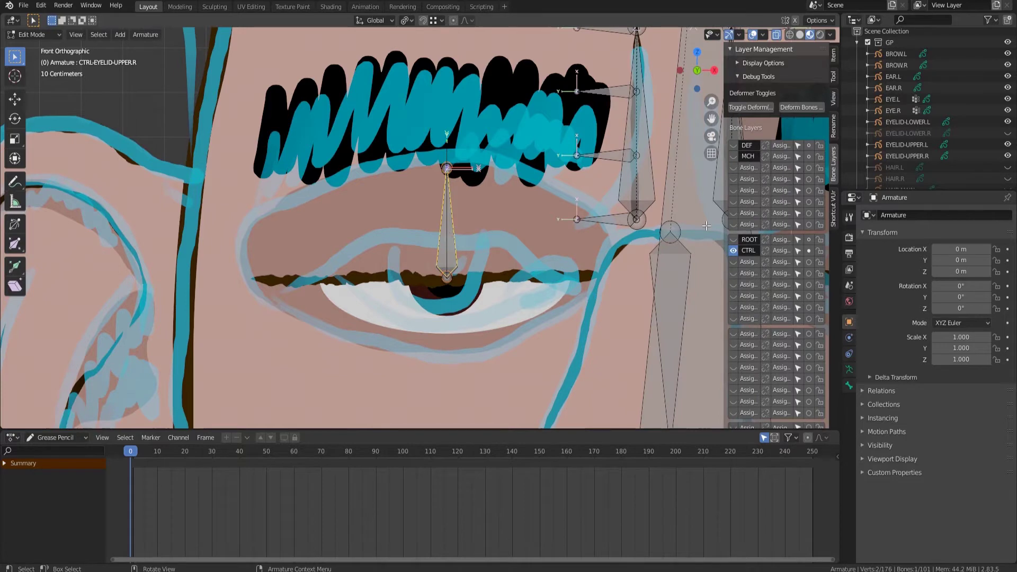
left_click(736, 157)
left_click(733, 146)
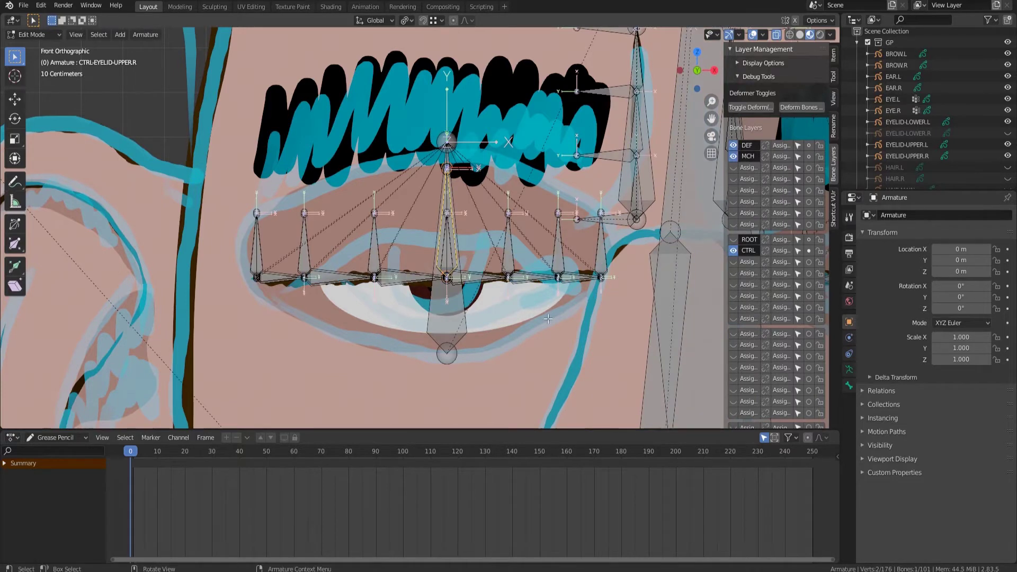
left_click(510, 345)
Hide the three overlapping deform bones along the outer half of the .R upper eyelid chain.
scroll(511, 345, "up", 2)
middle_click_drag(305, 295, 383, 251, "shift")
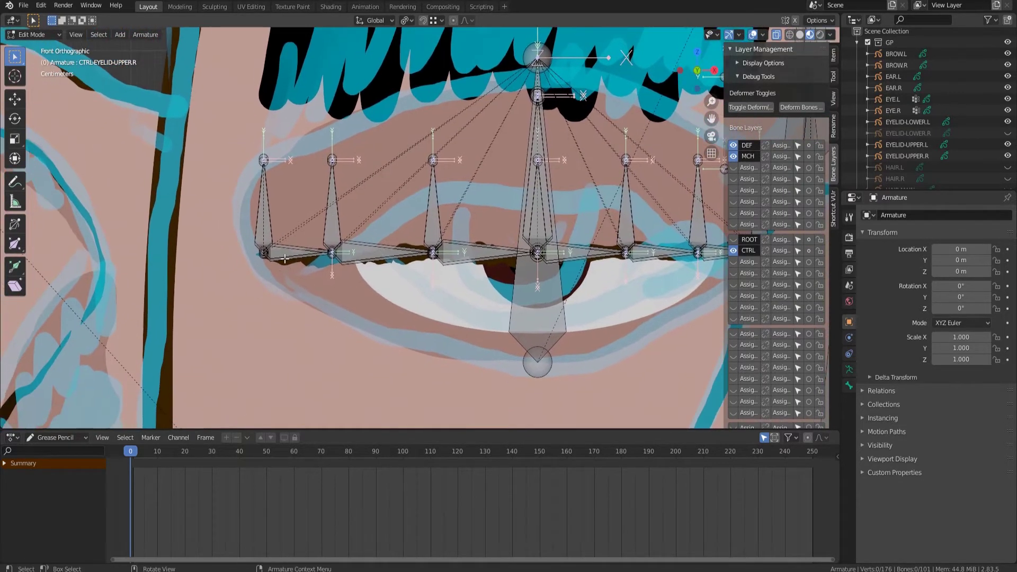
scroll(263, 258, "up", 3)
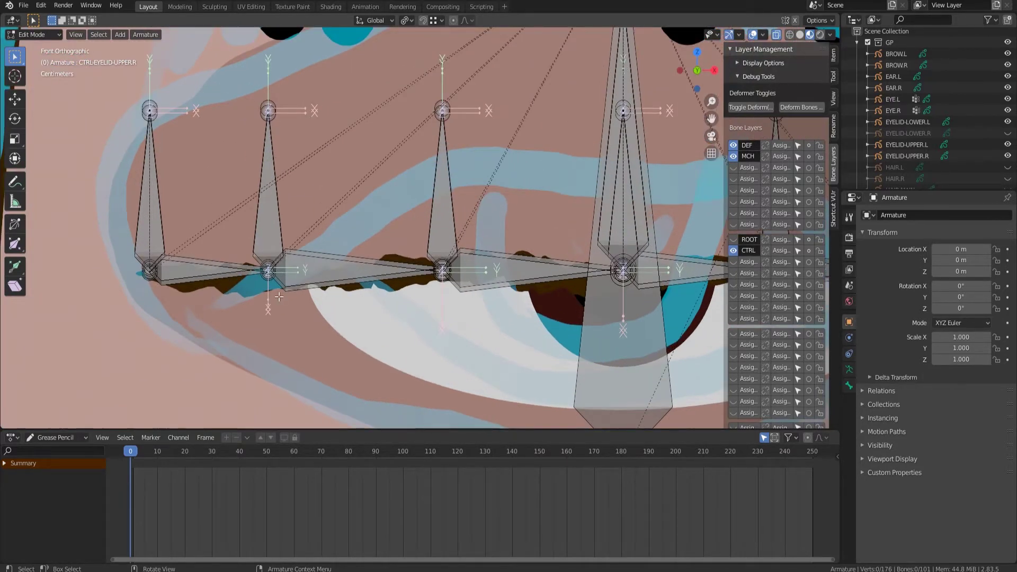
scroll(280, 298, "down", 2)
middle_click_drag(365, 287, 339, 318, "shift")
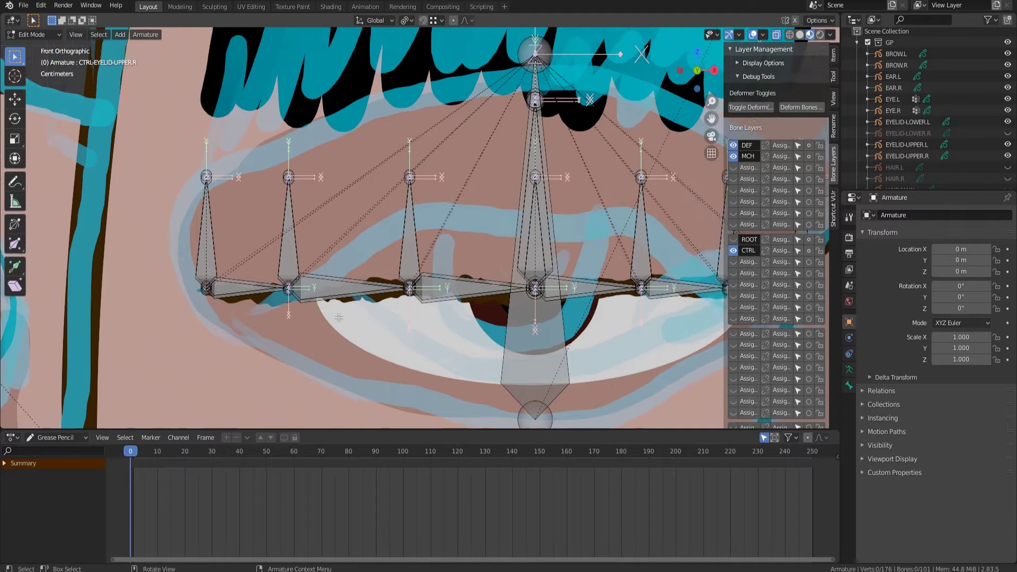
scroll(306, 288, "up", 4)
middle_click_drag(61, 365, 302, 277, "shift")
left_click(302, 277)
left_click(849, 387)
key("h")
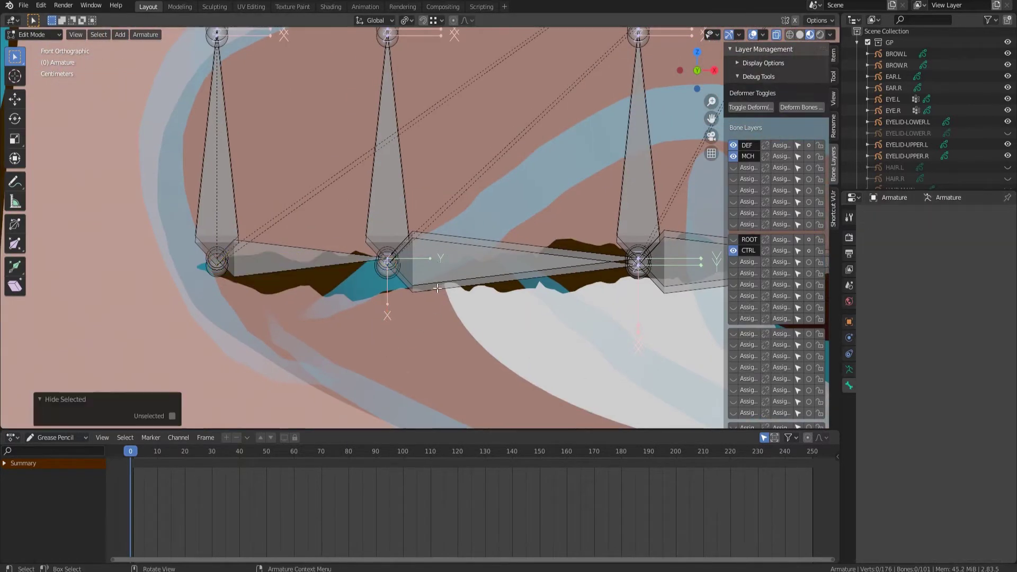
left_click(437, 288)
key("h")
left_click(674, 289)
key("h")
Hide the three overlapping vertical MCH bones above the outer half of the same eyelid chain.
left_click(626, 250)
key("h")
left_click(370, 248)
key("h")
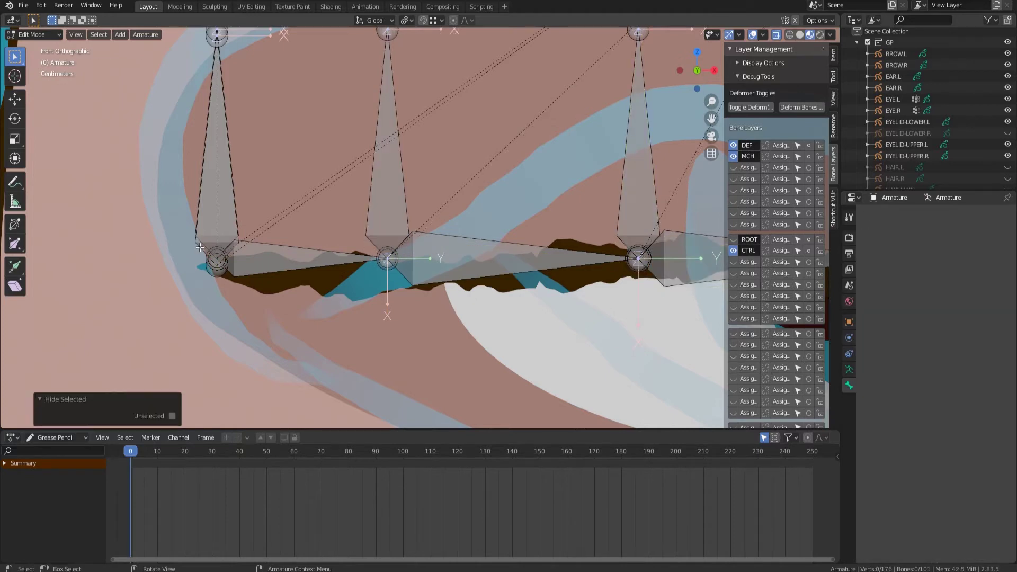
left_click(201, 250)
key("h")
Move MCH-EYELID-UPPER-02.R and MCH-EYELID-UPPER-01.R upward, clear of the deform chain, the latter by about 0.037 m in Z.
scroll(202, 250, "down", 4)
scroll(256, 275, "up", 1)
middle_click_drag(457, 239, 388, 274, "shift")
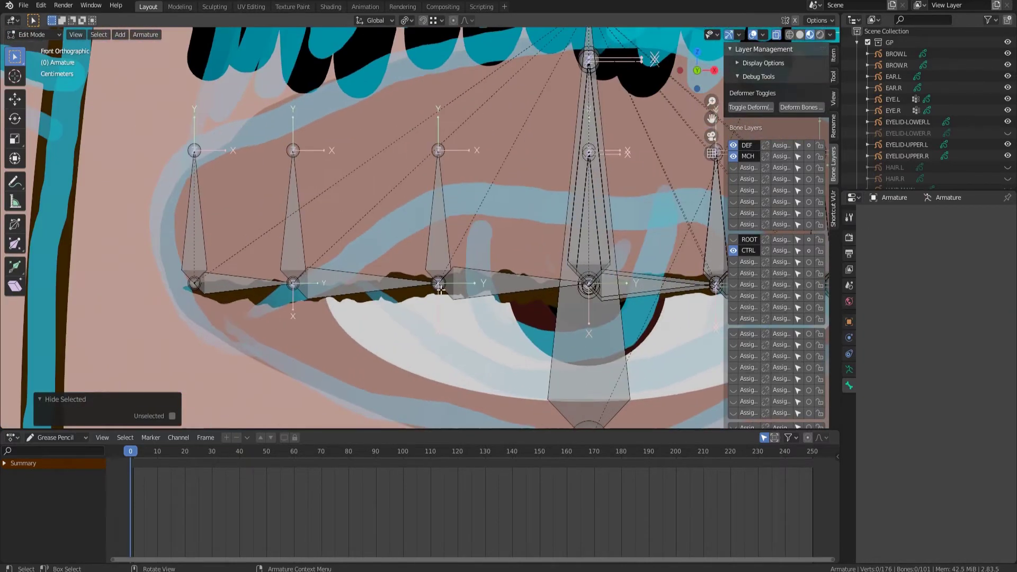
left_click(298, 241)
key("g")
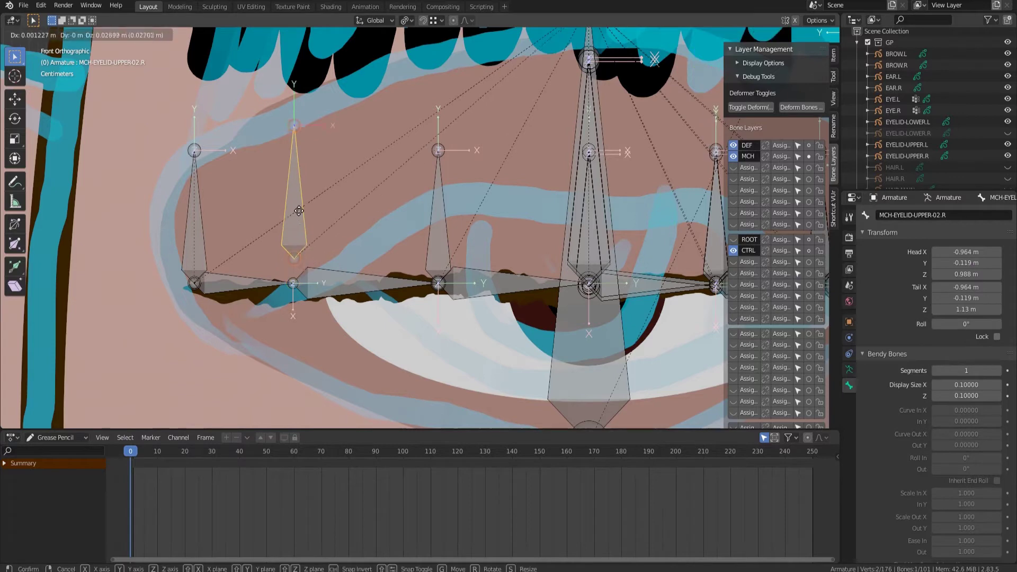
left_click(300, 204)
left_click(186, 234)
key("g")
left_click(198, 199)
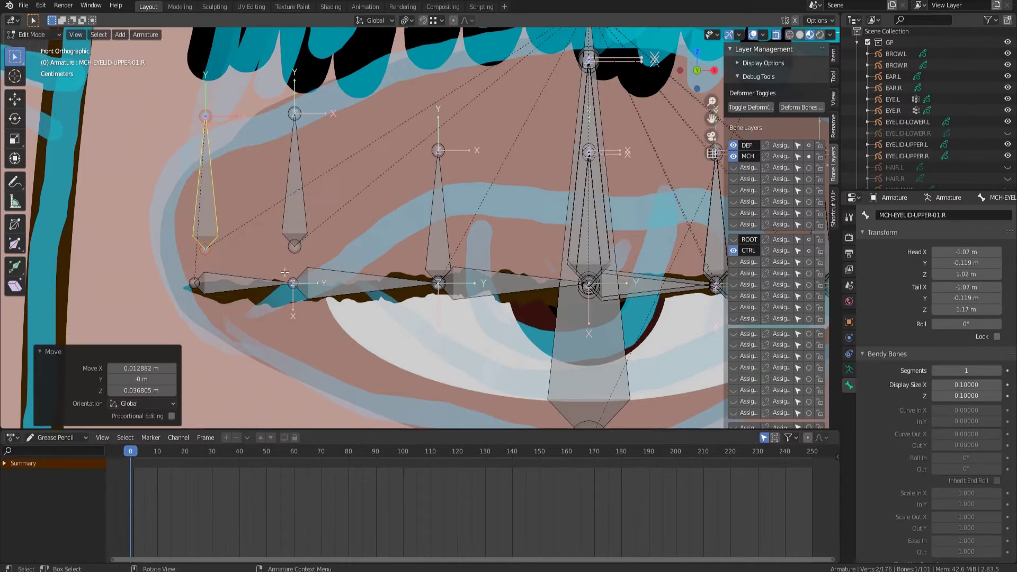
Slide the tail and head joints of DEF-EYELID-UPPER-01.R inward along X, to about -0.903 m and -1.02 m.
left_click(292, 284)
key("g")
key("x")
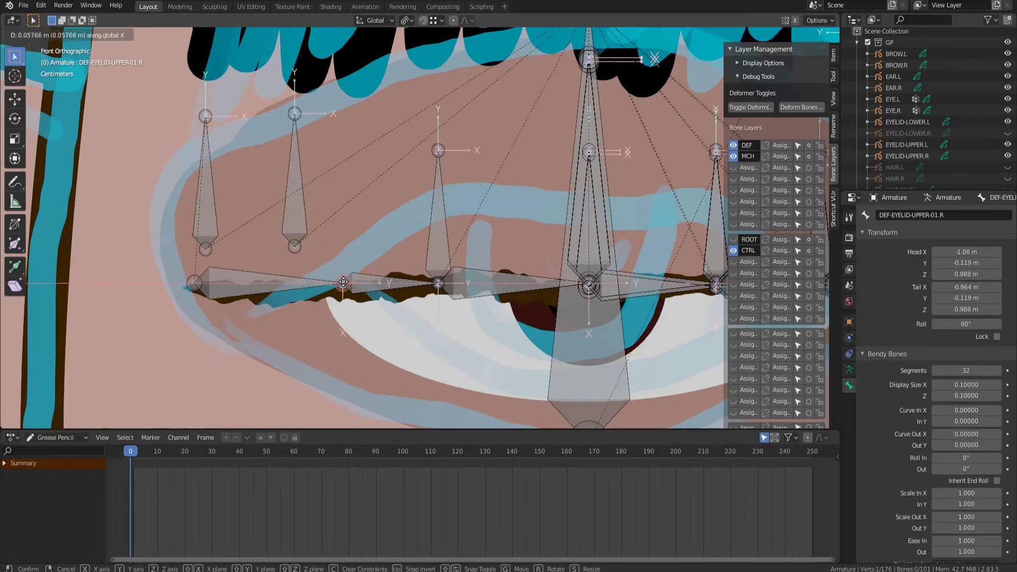
left_click(345, 283)
left_click(203, 289)
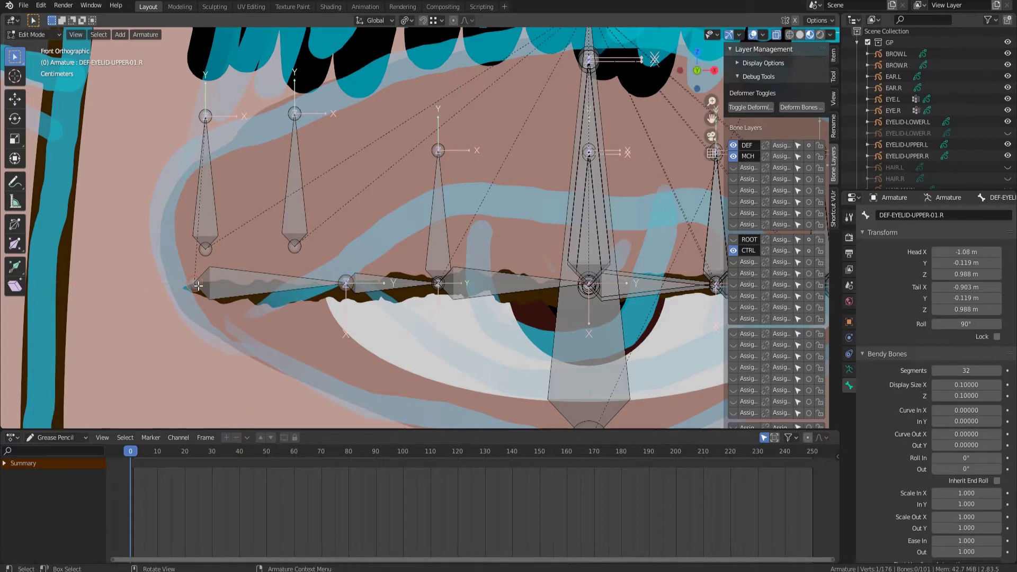
key("g")
key("x")
left_click(258, 336)
left_click(258, 335)
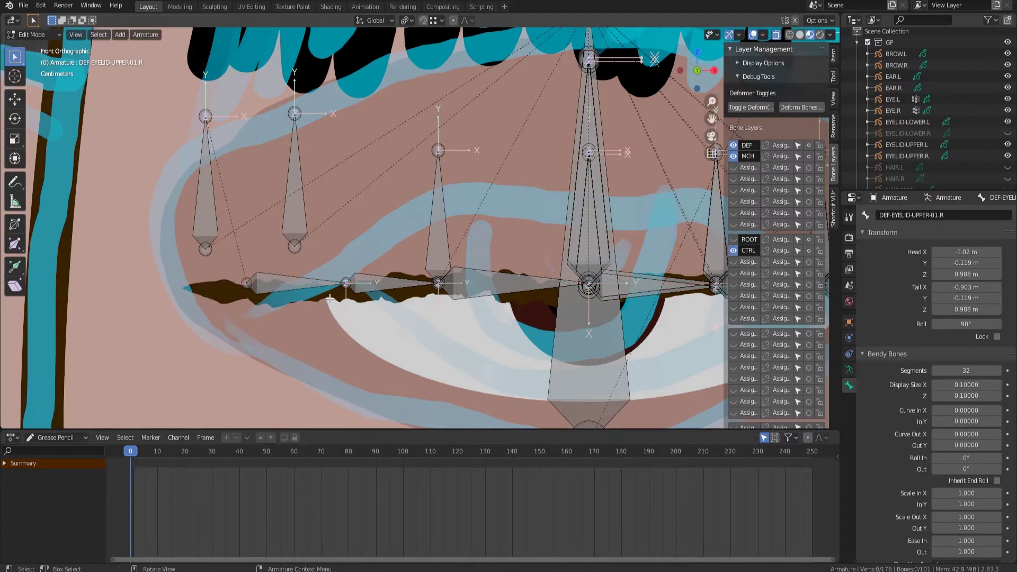
Enable snapping and snap MCH-EYELID-UPPER-02.R and MCH-EYELID-UPPER-01.R onto the tail and head joints of DEF-EYELID-UPPER-01.R.
left_click(422, 20)
left_click(298, 204)
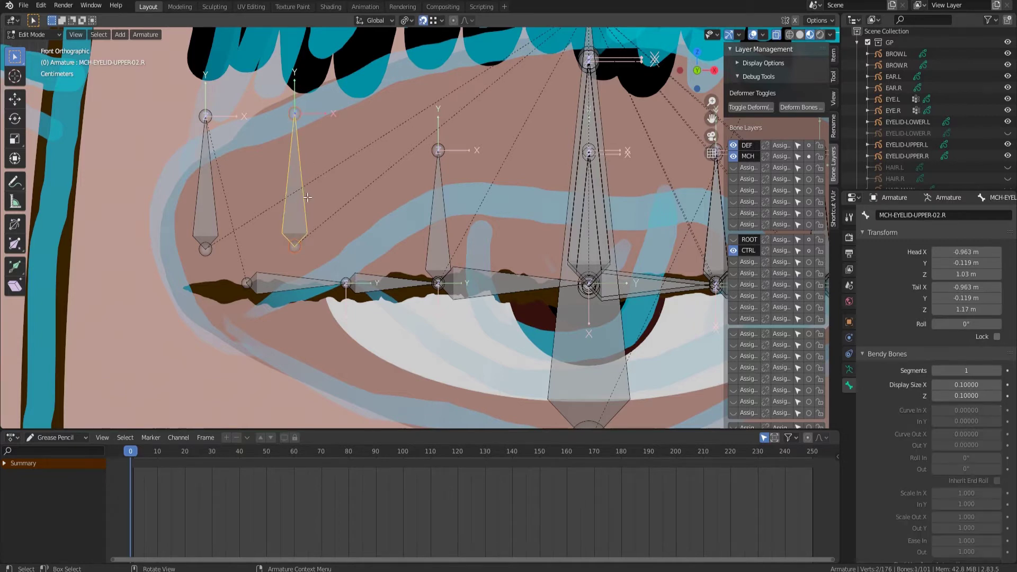
key("g")
left_click(342, 278)
left_click(200, 208)
key("g")
left_click(245, 281)
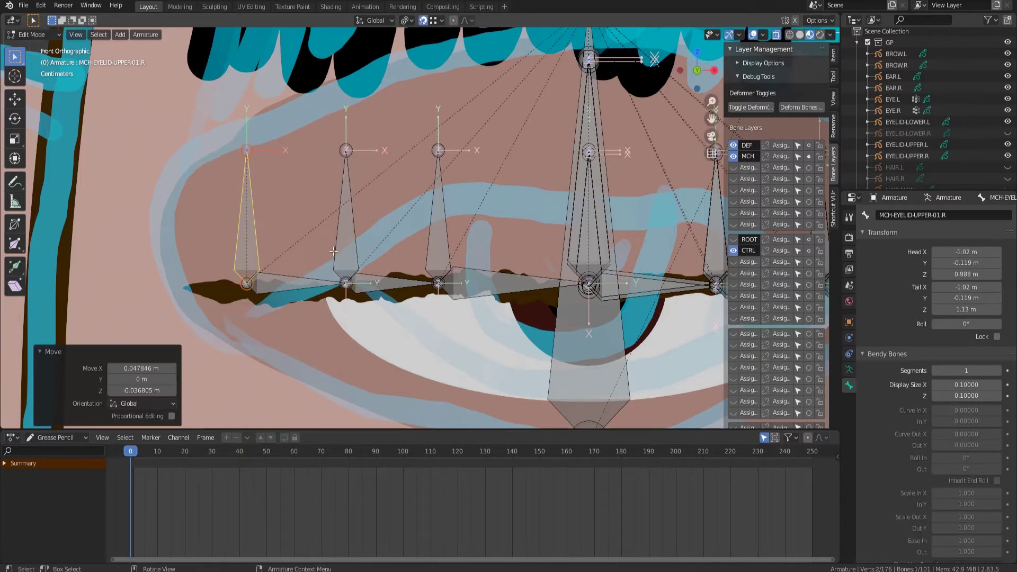
Deselect the bones and switch the armature from Edit Mode to Pose Mode.
left_click(286, 330)
scroll(438, 312, "down", 1)
middle_click_drag(438, 313, 286, 311, "shift")
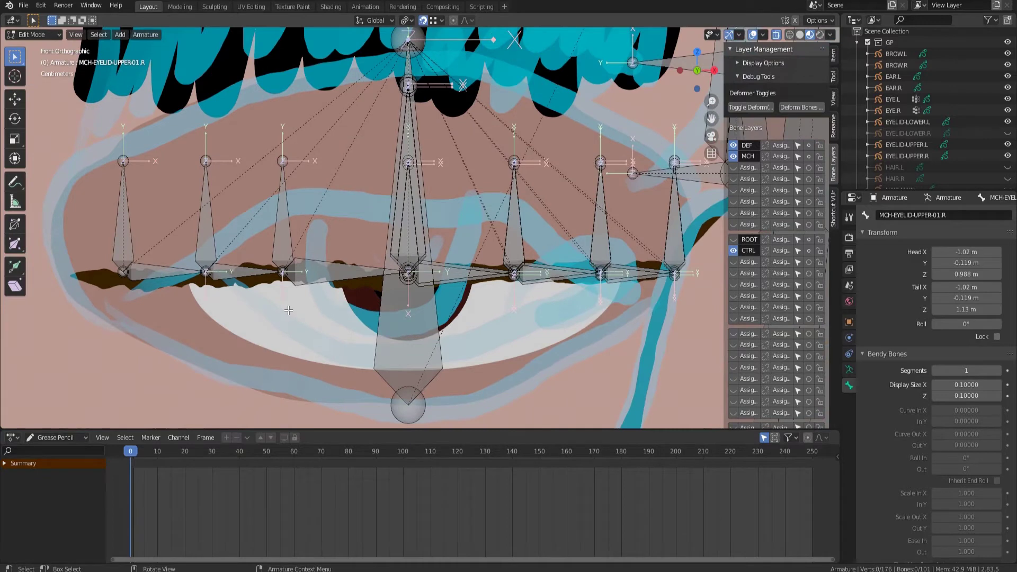
left_click(48, 36)
left_click(46, 49)
left_click(41, 35)
left_click(37, 72)
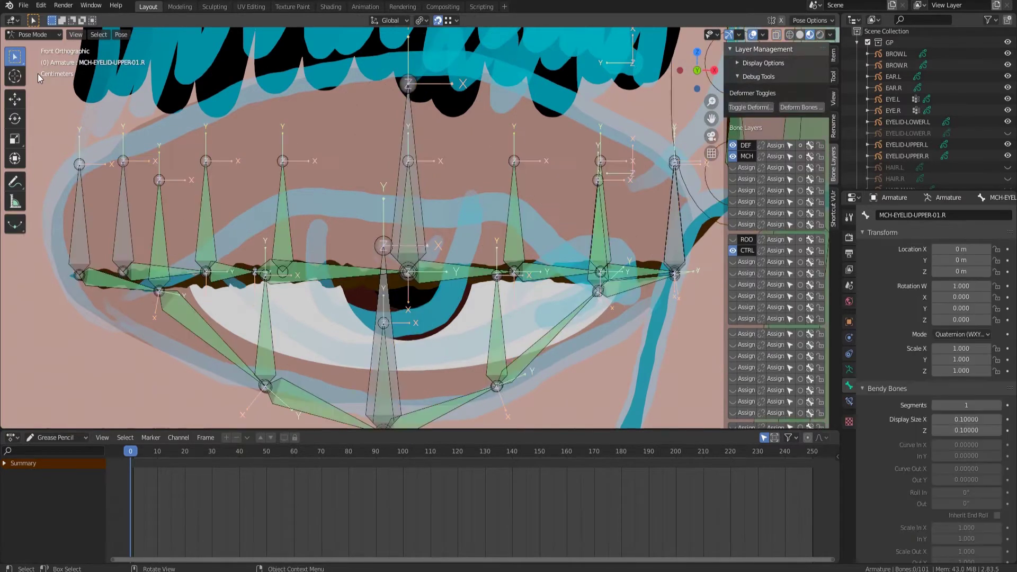
Select the deform bone DEF-EYELID-UPPER-06.R at the inner end of the right upper eyelid and show its bone constraints.
scroll(211, 274, "up", 3)
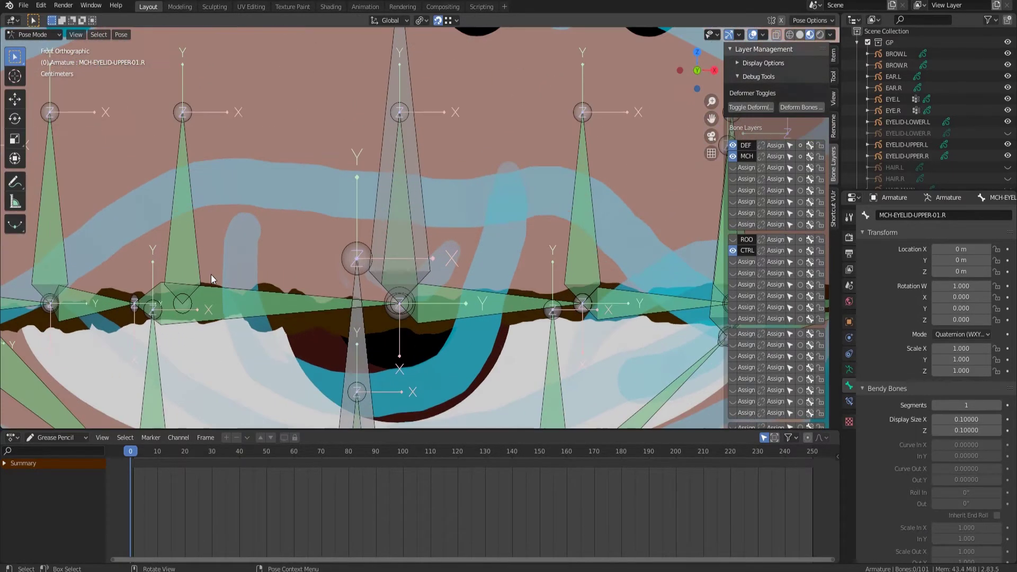
middle_click_drag(214, 297, 354, 291, "shift")
scroll(354, 292, "down", 2)
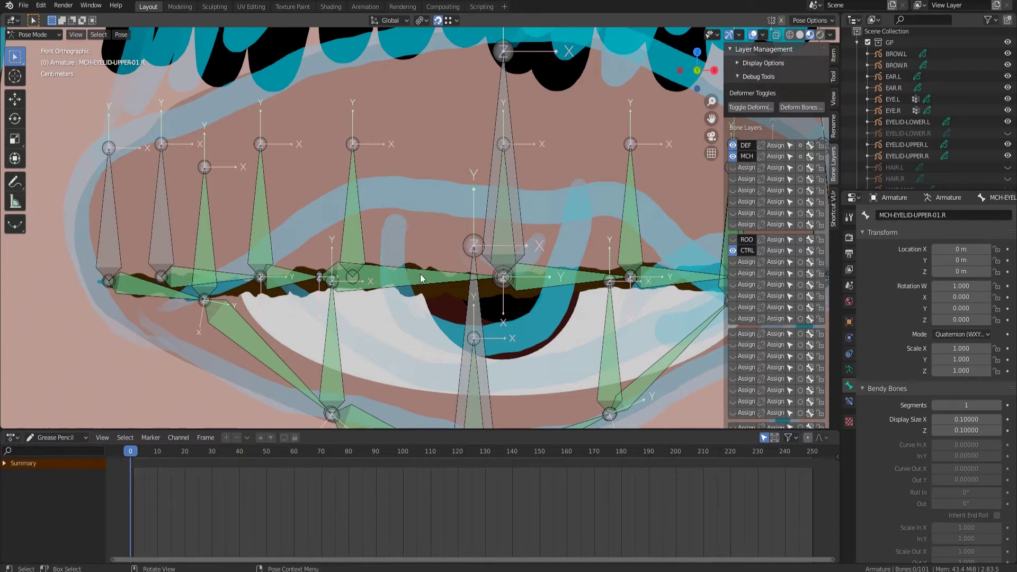
left_click(420, 274)
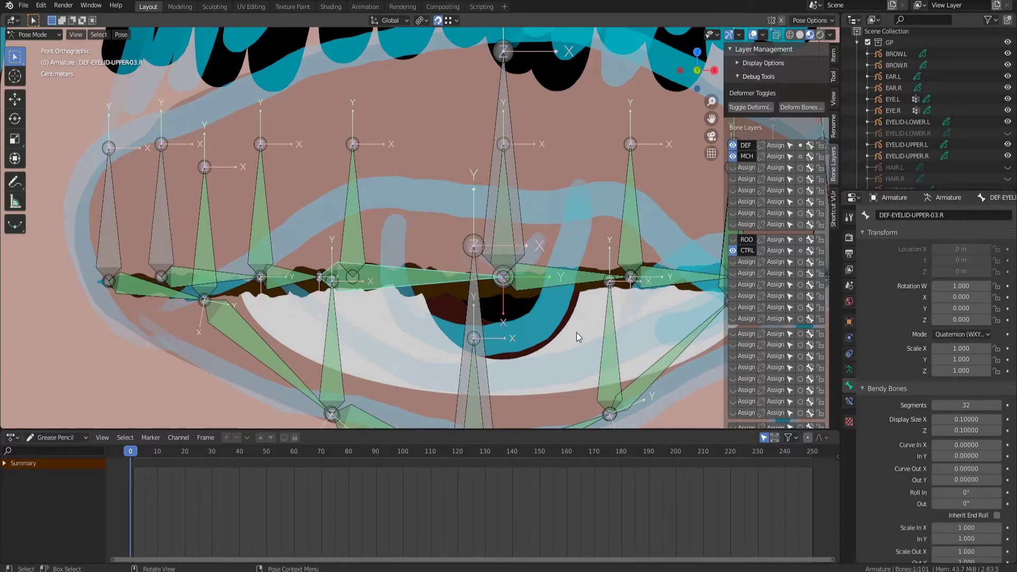
middle_click_drag(617, 322, 483, 323, "shift")
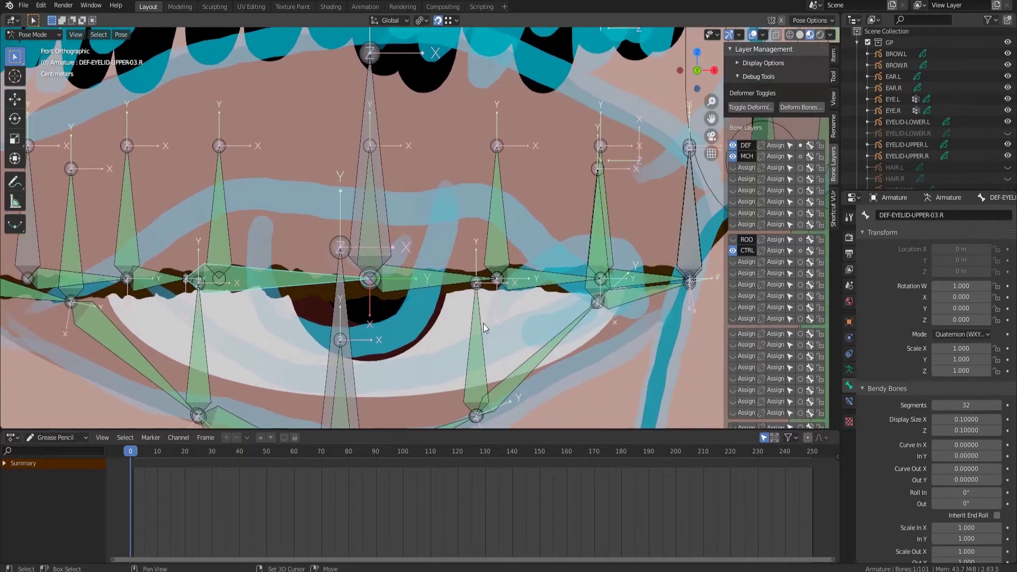
left_click(647, 275)
left_click(849, 401)
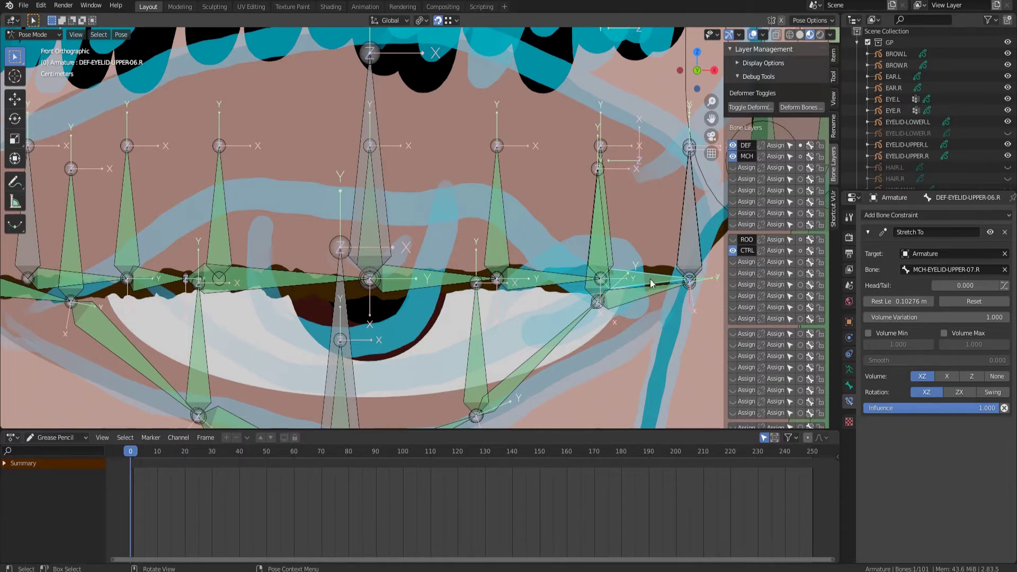
Remove the Stretch To constraints from the right upper eyelid's deform bones, including DEF-EYELID-UPPER-01.R.
key("ctrl+z")
key("ctrl+z")
key("ctrl+z")
key("ctrl+z")
key("ctrl+z")
key("ctrl+z")
key("ctrl+z")
key("ctrl+z")
key("ctrl+z")
key("ctrl+z")
key("ctrl+z")
key("ctrl+z")
key("ctrl+z")
key("ctrl+z")
key("ctrl+z")
key("ctrl+z")
key("ctrl+z")
key("ctrl+z")
key("ctrl+z")
key("ctrl+z")
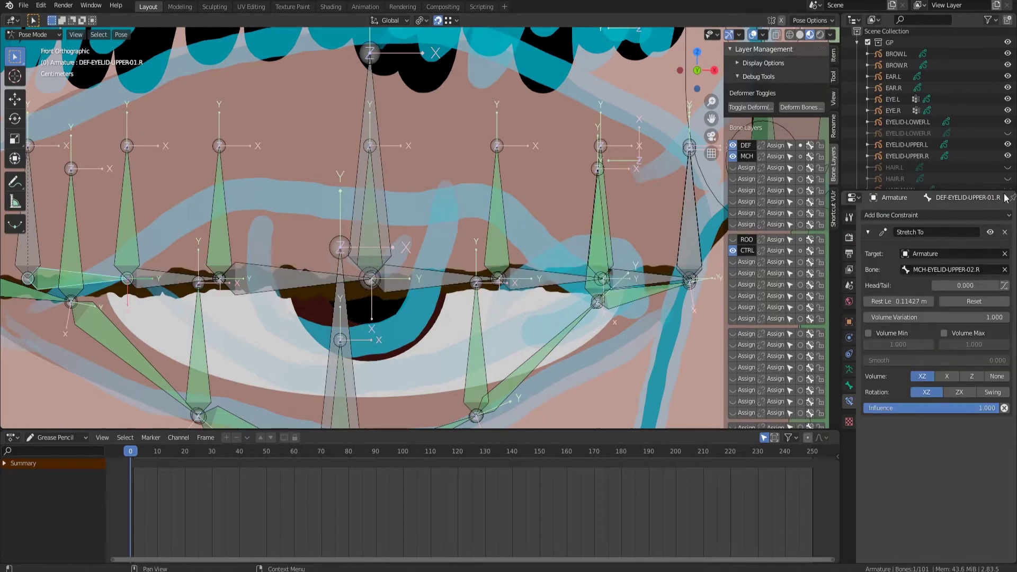
left_click(1005, 232)
Find the right upper eyelid's lattice among the hidden lattices and make LID-UPPER-RIGHT-LAT visible.
middle_click_drag(198, 262, 377, 269, "shift")
scroll(946, 116, "down", 9)
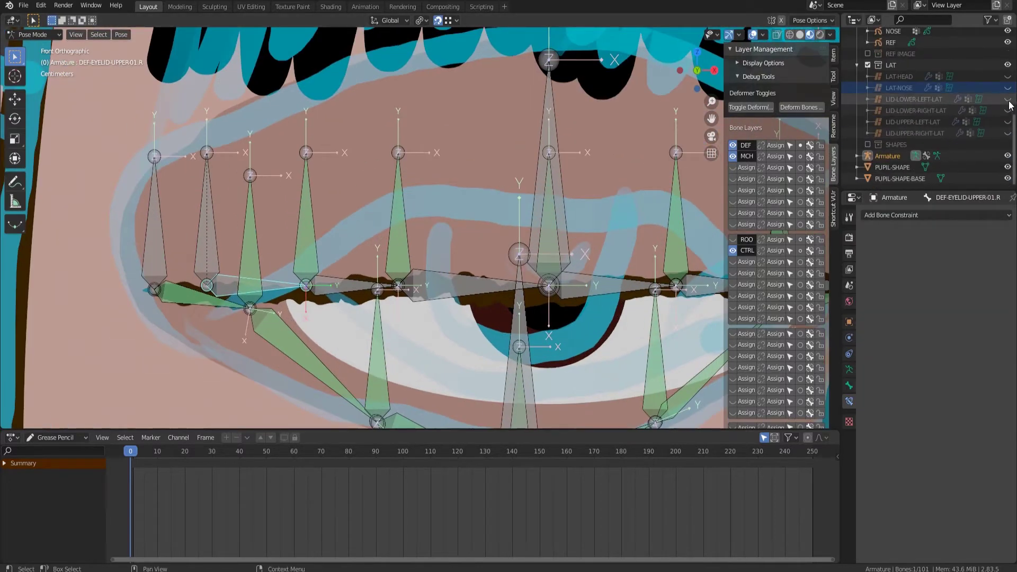
left_click(1009, 101)
left_click(1008, 101)
left_click(1009, 110)
left_click(1008, 110)
left_click(1007, 133)
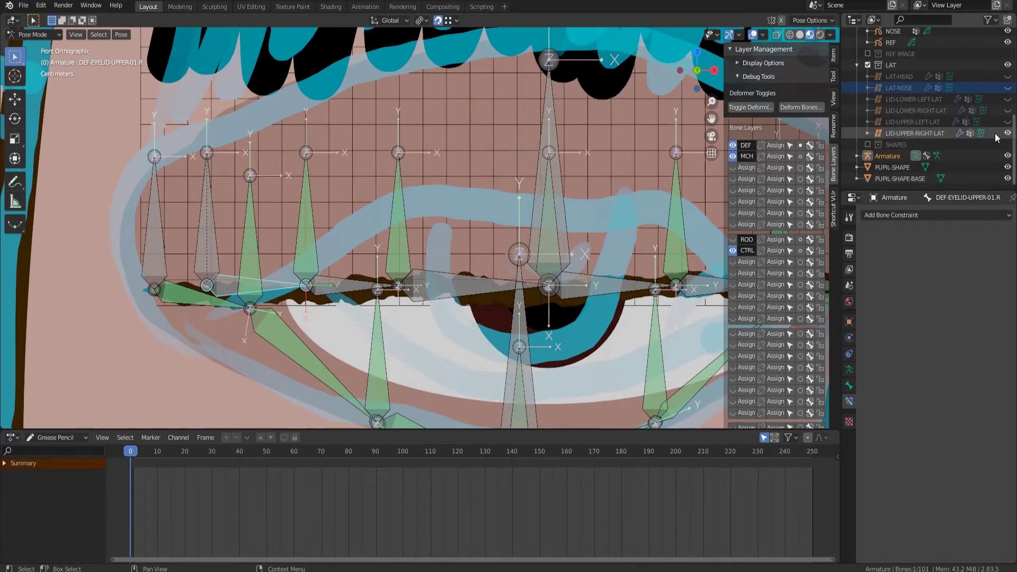
Switch the armature to Object Mode, select LID-UPPER-RIGHT-LAT and open it in Edit Mode.
scroll(310, 233, "down", 2)
middle_click_drag(341, 229, 249, 271, "shift")
left_click(42, 41)
left_click(37, 39)
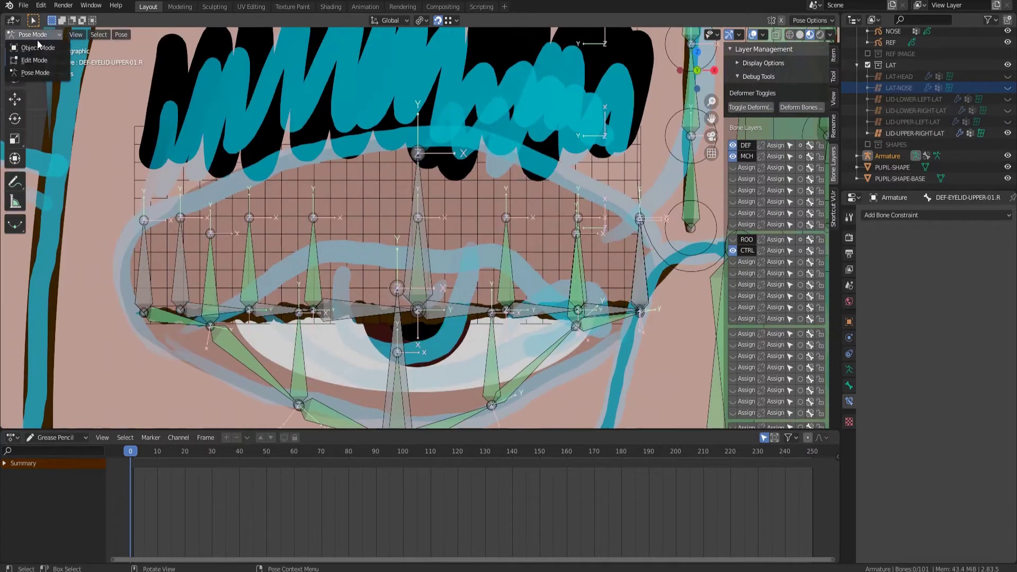
left_click(37, 47)
left_click(367, 194)
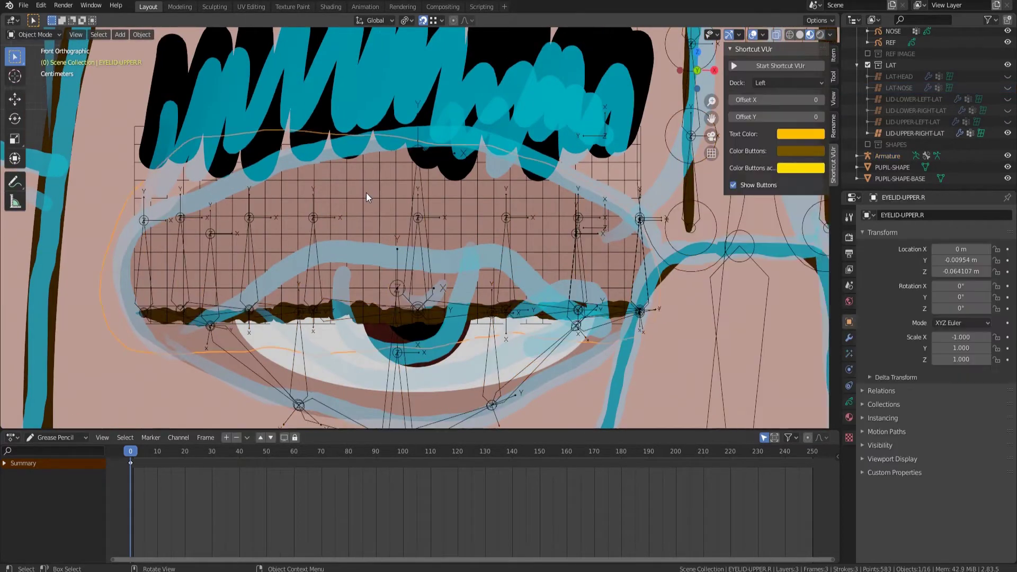
left_click(362, 194)
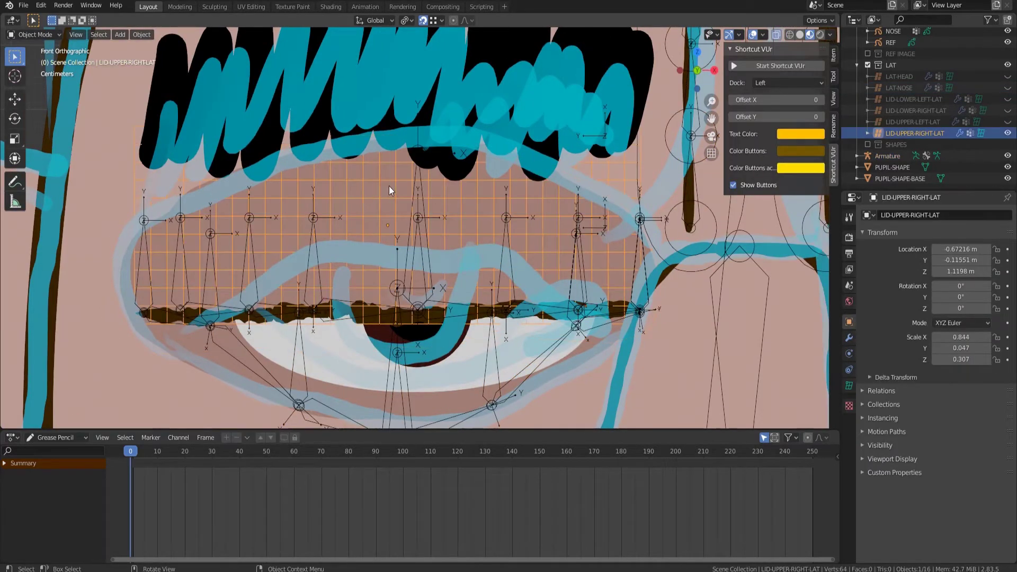
key("Tab")
Show the lattice weights of the DEF-EYELID-UPPER-06.R vertex group and hide the REF drawing.
left_click(888, 387)
left_click(895, 441)
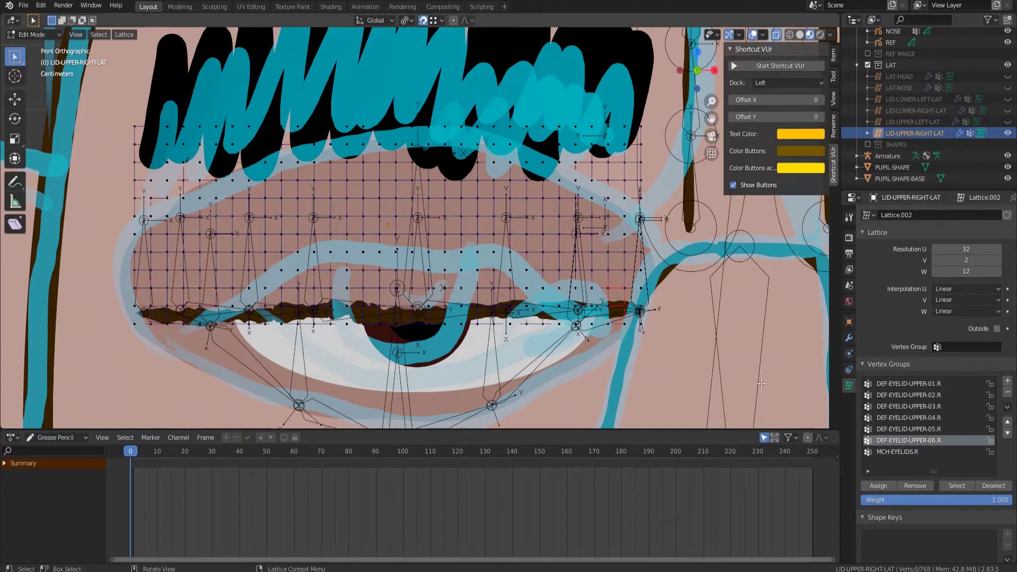
scroll(683, 307, "up", 1)
left_click(1007, 42)
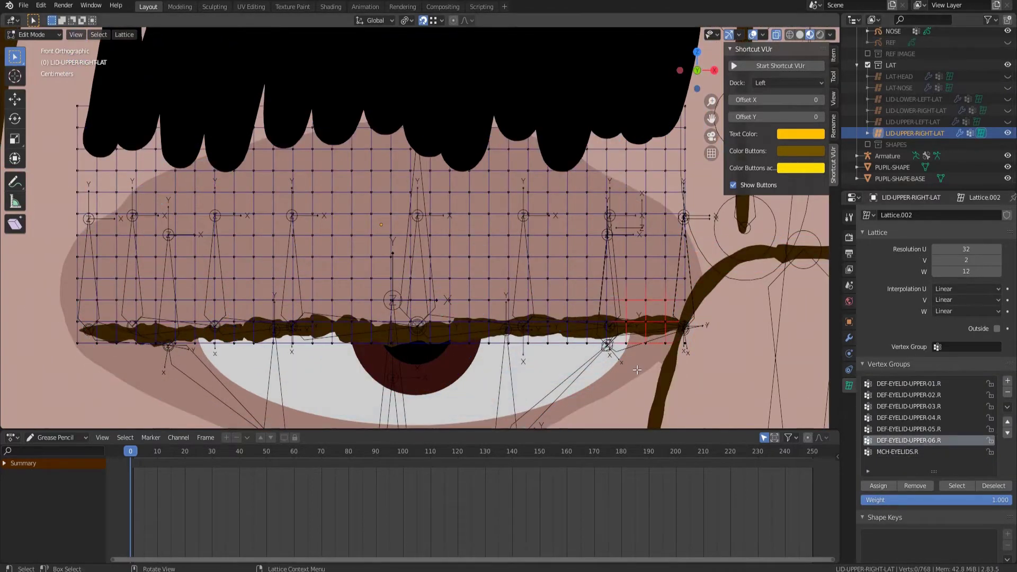
scroll(631, 359, "up", 1)
middle_click_drag(649, 366, 603, 290, "shift")
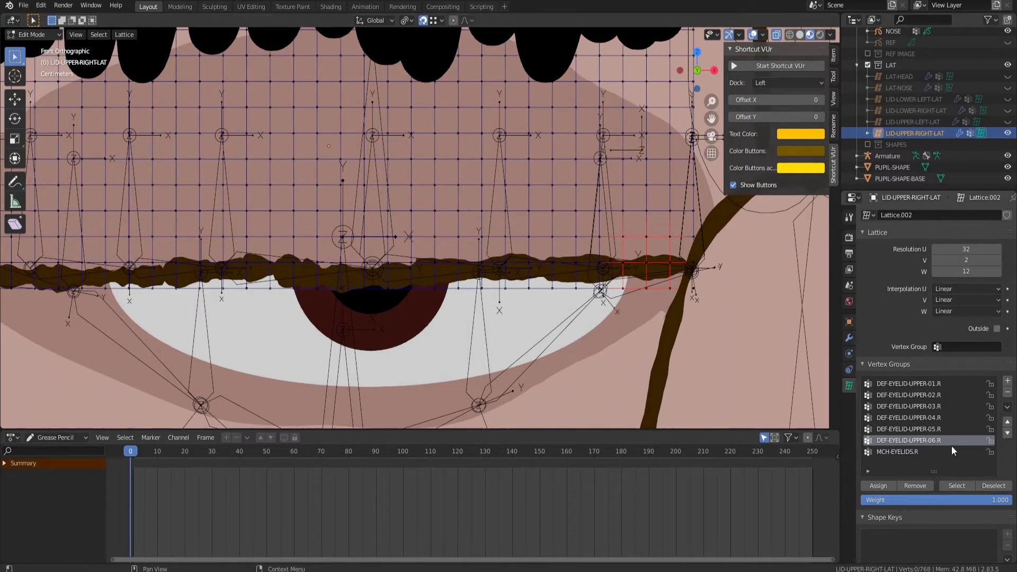
Examine which lattice points belong to each vertex group from DEF-EYELID-UPPER-05.R through DEF-EYELID-UPPER-01.R.
left_click(935, 428)
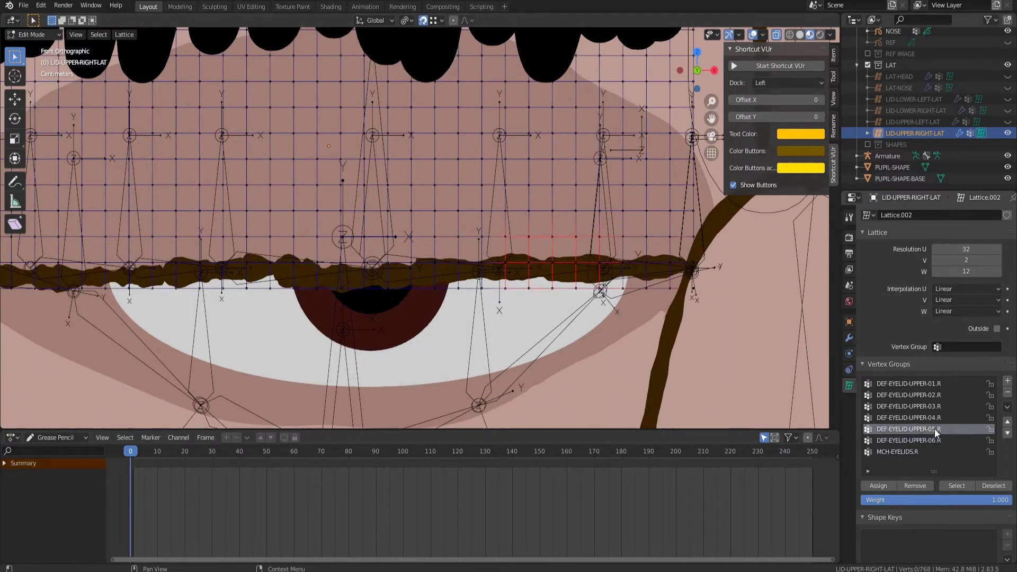
left_click(905, 417)
left_click(899, 407)
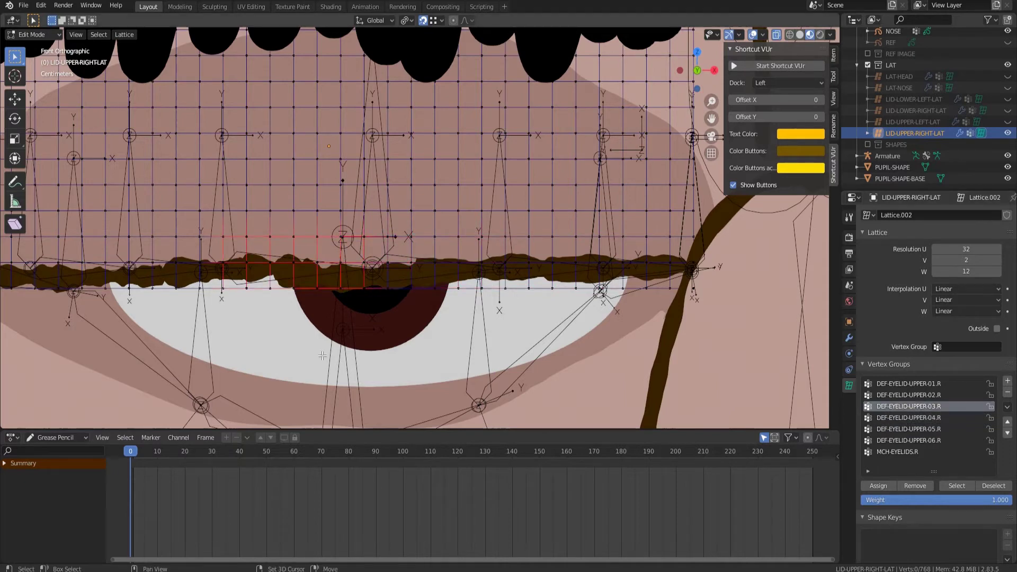
middle_click_drag(318, 356, 475, 361, "shift")
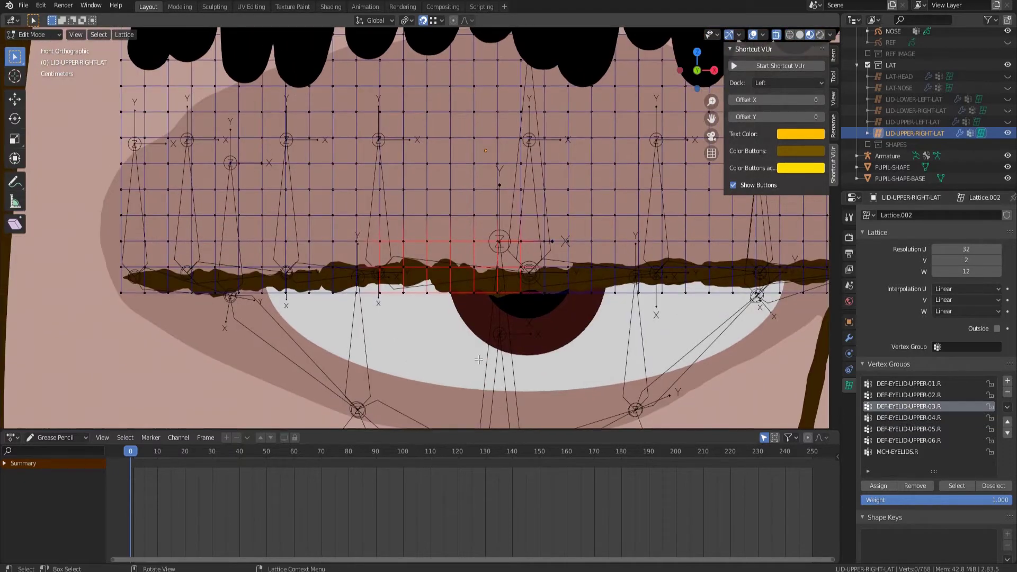
left_click(889, 397)
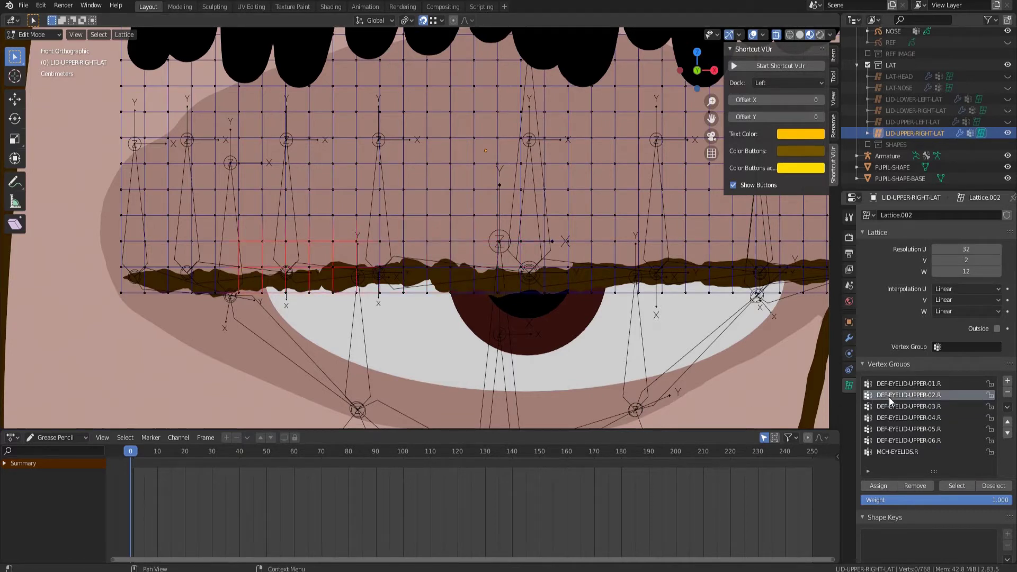
left_click(887, 385)
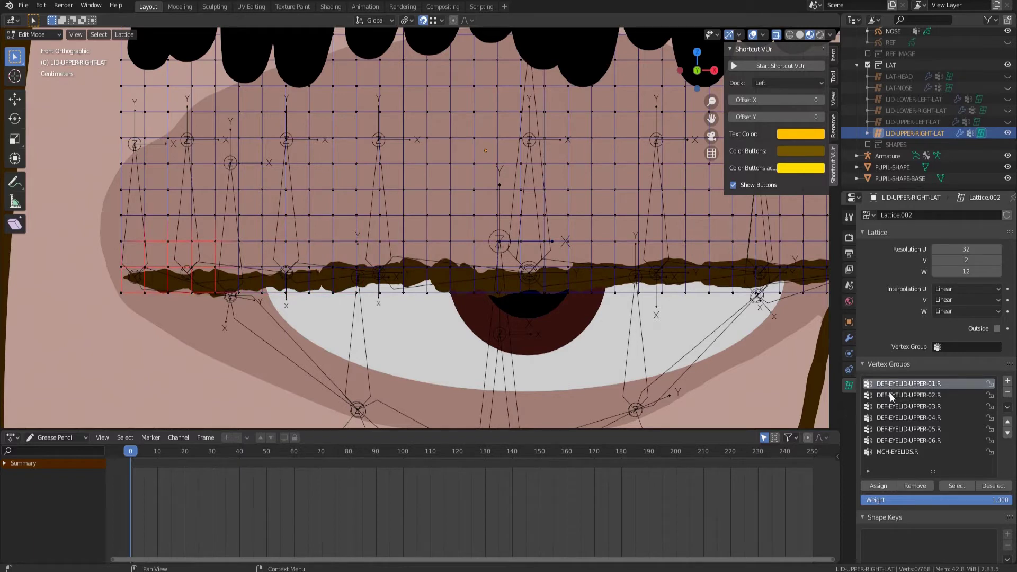
left_click(892, 395)
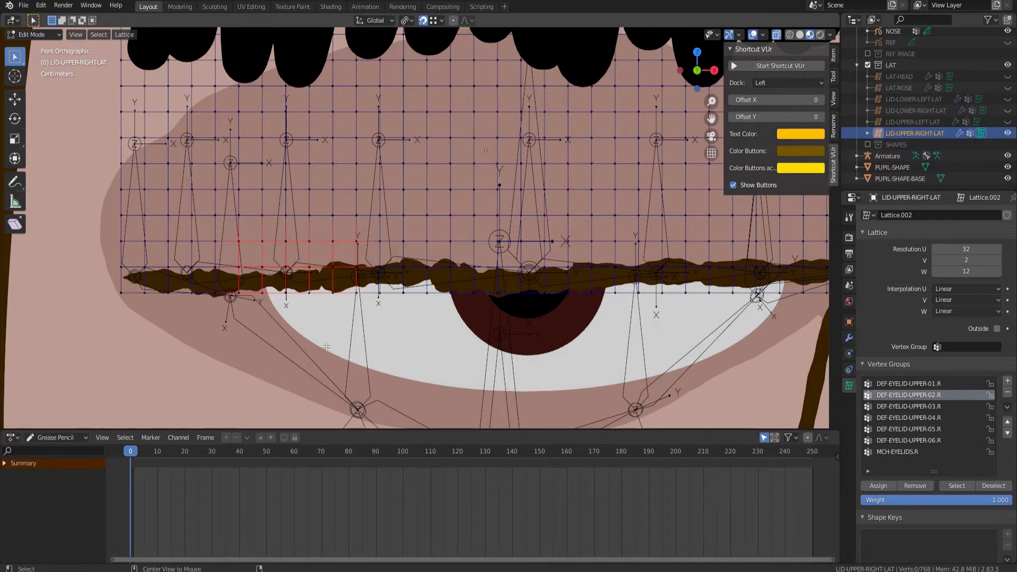
Remove all lattice points from the DEF-EYELID-UPPER-02.R vertex group and deselect them.
key("a")
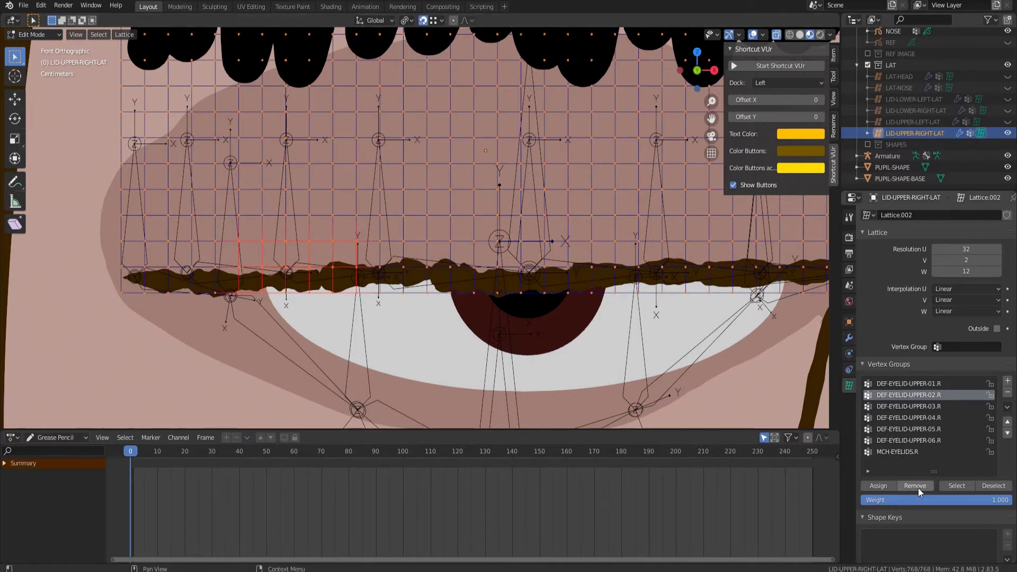
key("alt+a")
scroll(515, 320, "up", 1)
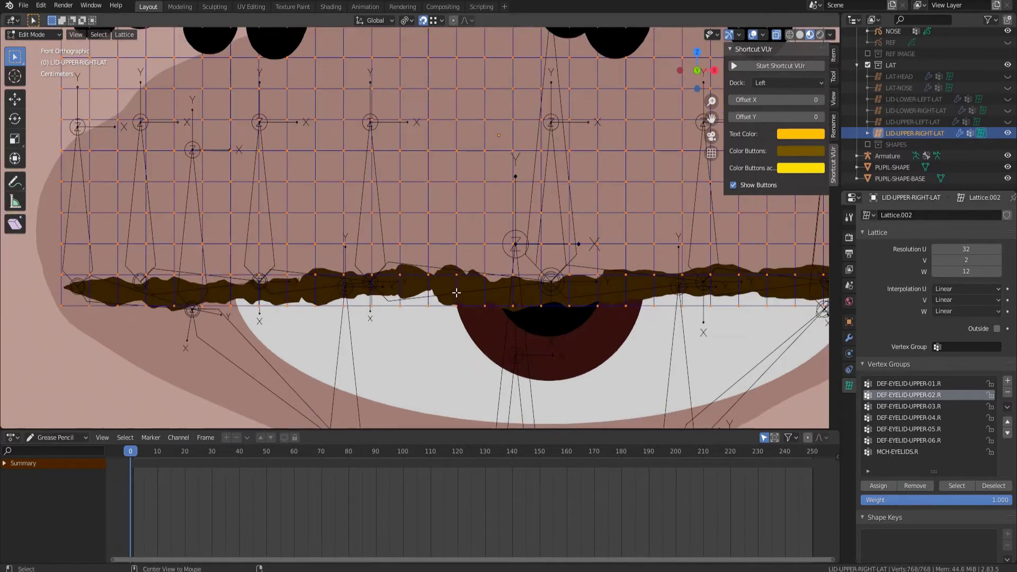
Circle-select the lash-line lattice points bordering the DEF-EYELID-UPPER-03.R weights on their outer side and assign them to DEF-EYELID-UPPER-02.R.
left_click(923, 408)
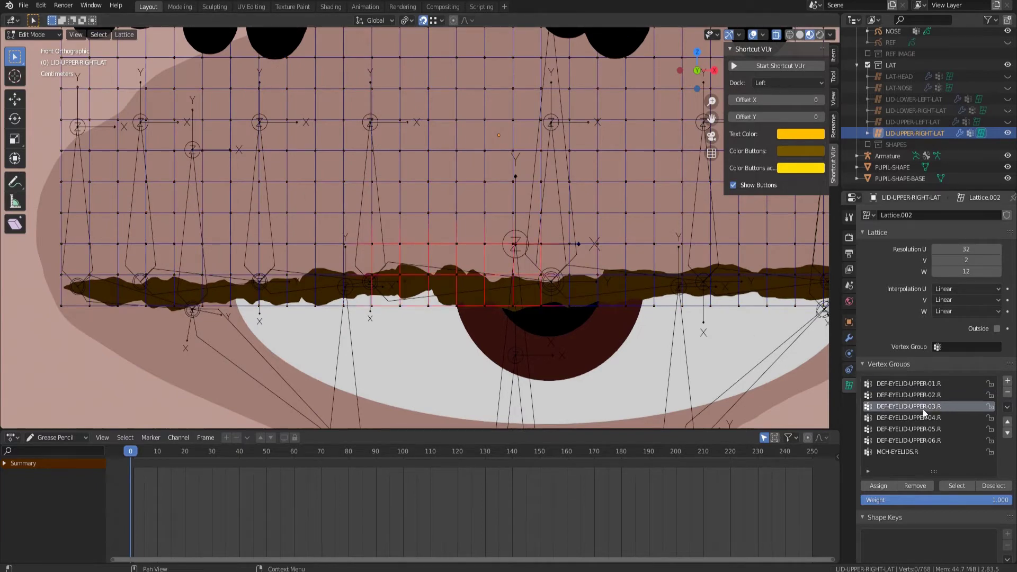
key("c")
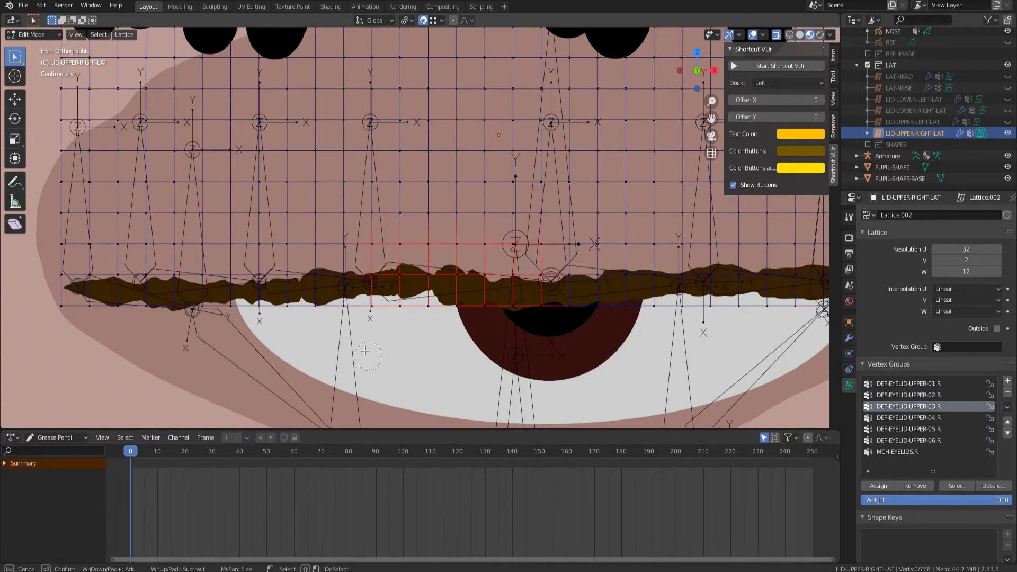
mouse_move(338, 300)
left_mouse_down()
mouse_move(333, 243)
mouse_move(262, 277)
mouse_move(329, 241)
left_mouse_up()
key("Escape")
left_click(928, 396)
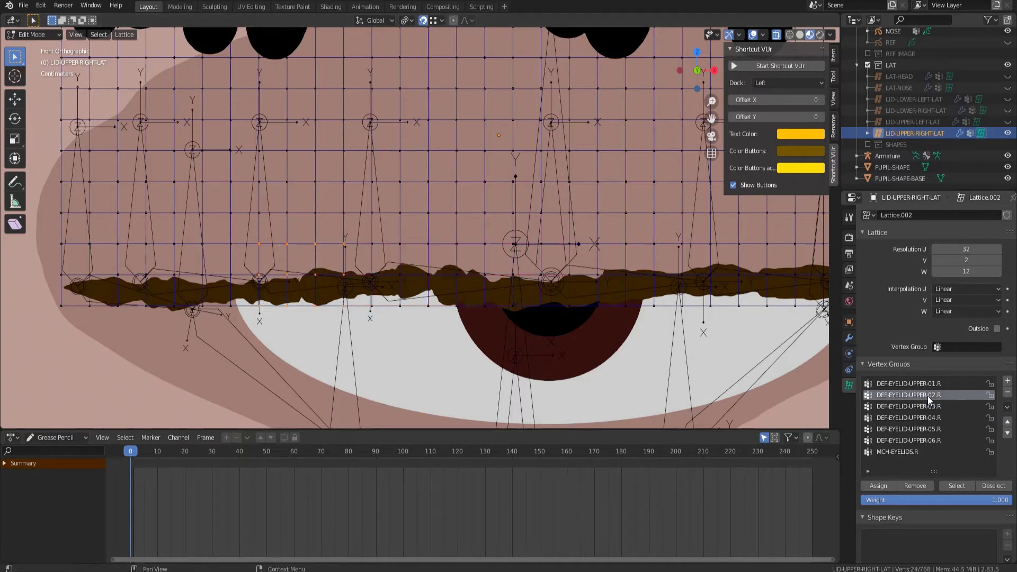
left_click(875, 487)
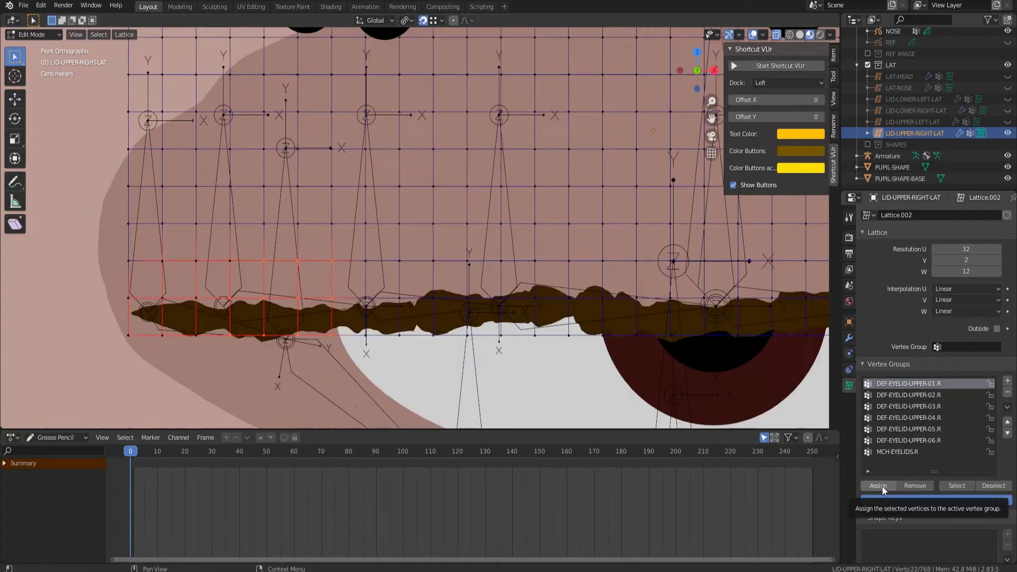
Empty the DEF-EYELID-UPPER-01.R vertex group and assign it the circle-selected lattice points just outside the DEF-EYELID-UPPER-02.R weights.
left_click(902, 485)
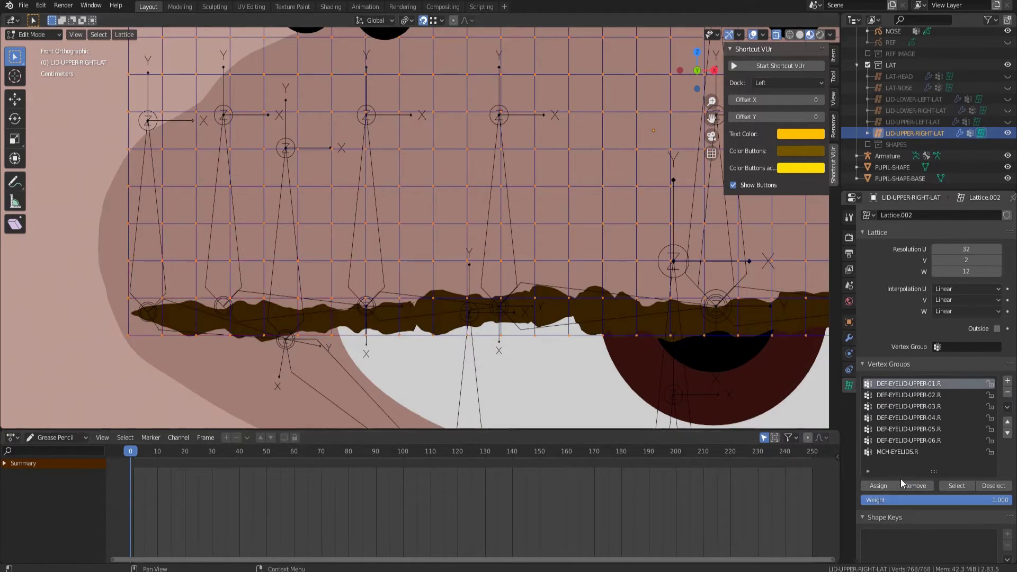
key("alt+a")
left_click(879, 397)
key("c")
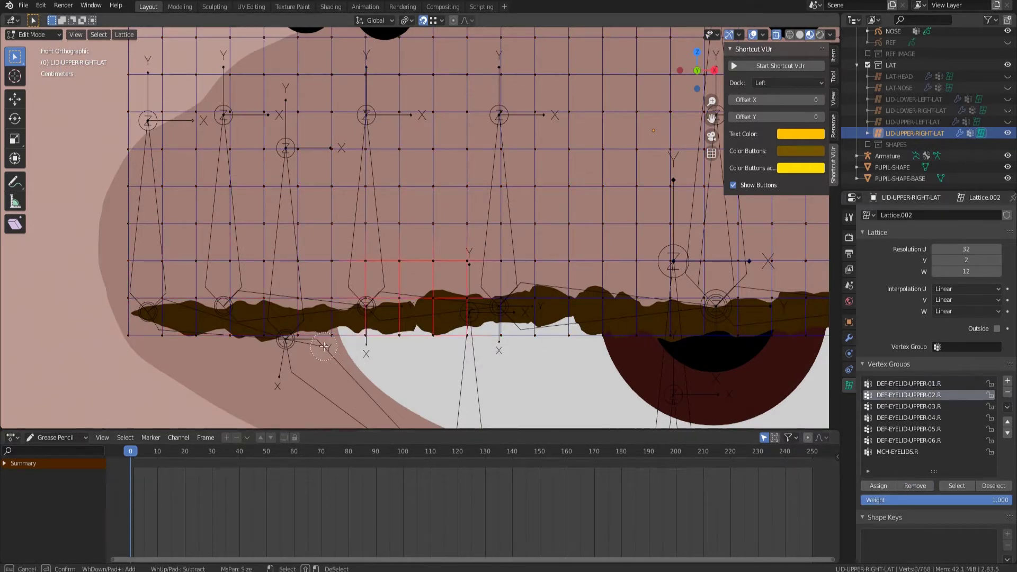
mouse_move(324, 350)
left_mouse_down()
mouse_move(290, 265)
mouse_move(222, 323)
mouse_move(332, 327)
left_mouse_up()
key("Escape")
left_click(910, 384)
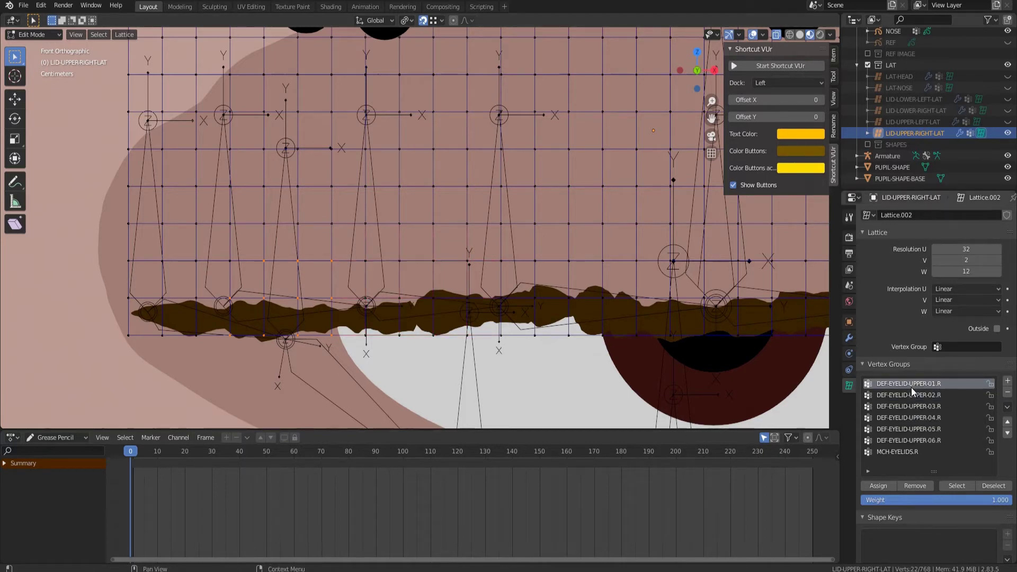
left_click(879, 486)
Circle-select the lattice points at the outer end of the lash line and return the lattice to Object Mode.
scroll(274, 83, "down", 4)
middle_click_drag(274, 83, 306, 175, "shift")
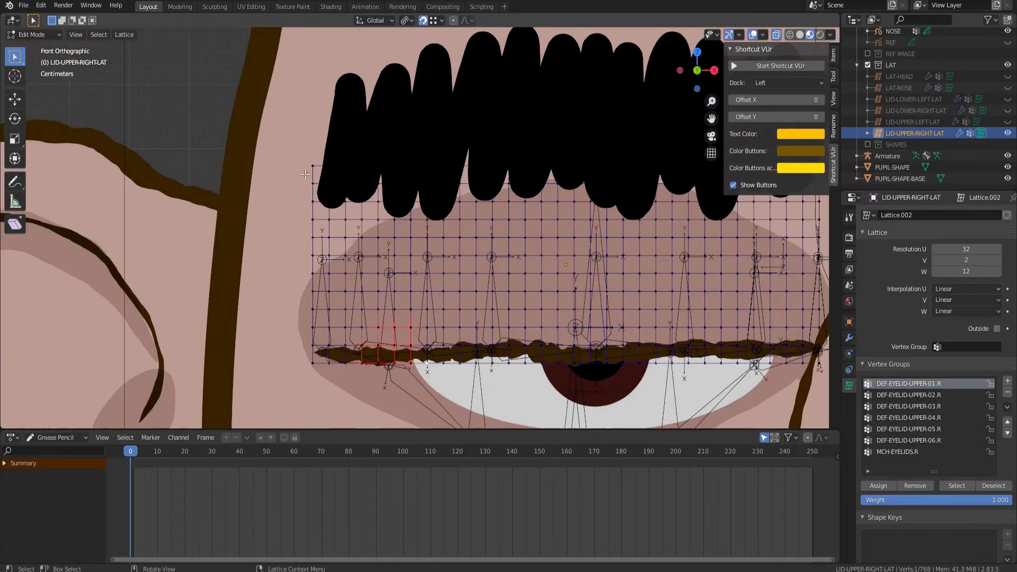
key("c")
mouse_move(324, 353)
left_mouse_down()
mouse_move(340, 353)
mouse_move(328, 165)
mouse_move(310, 363)
left_mouse_up()
key("Escape")
key("Tab")
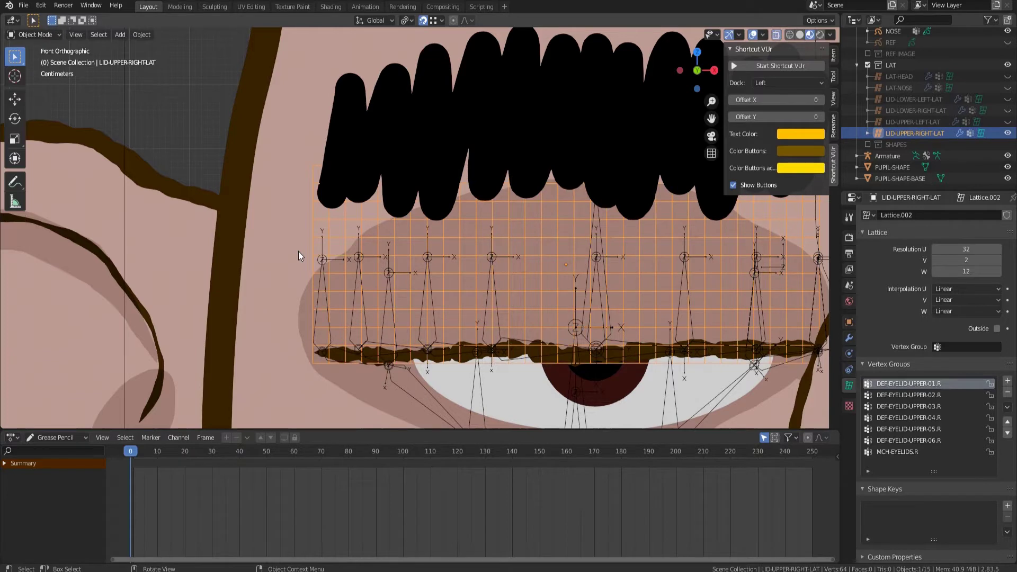
Select the EYELID-UPPER.R drawing, enter Edit Mode and make its EYELID-LINE layer active.
left_click(338, 294)
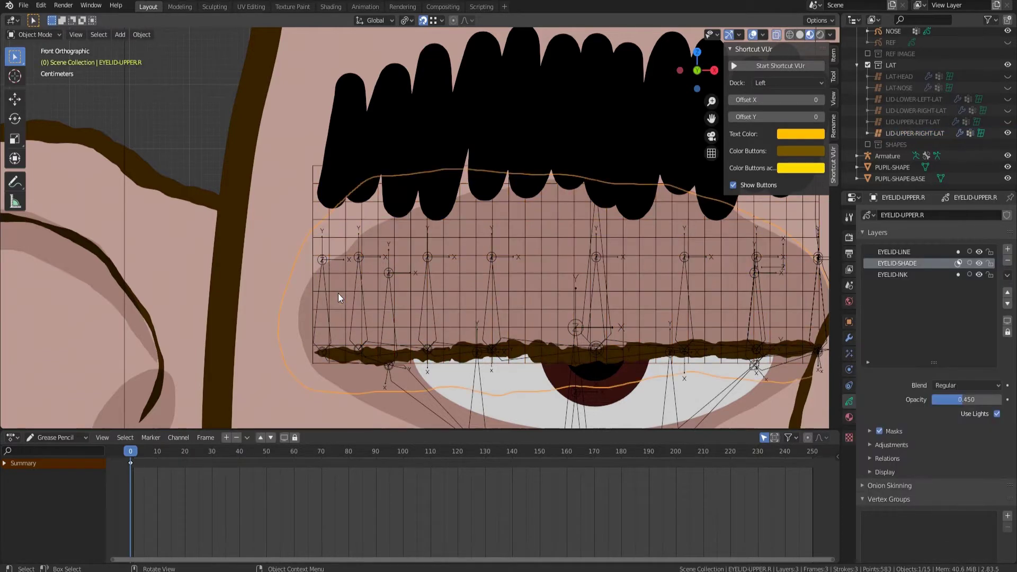
middle_click_drag(430, 325, 351, 313, "shift")
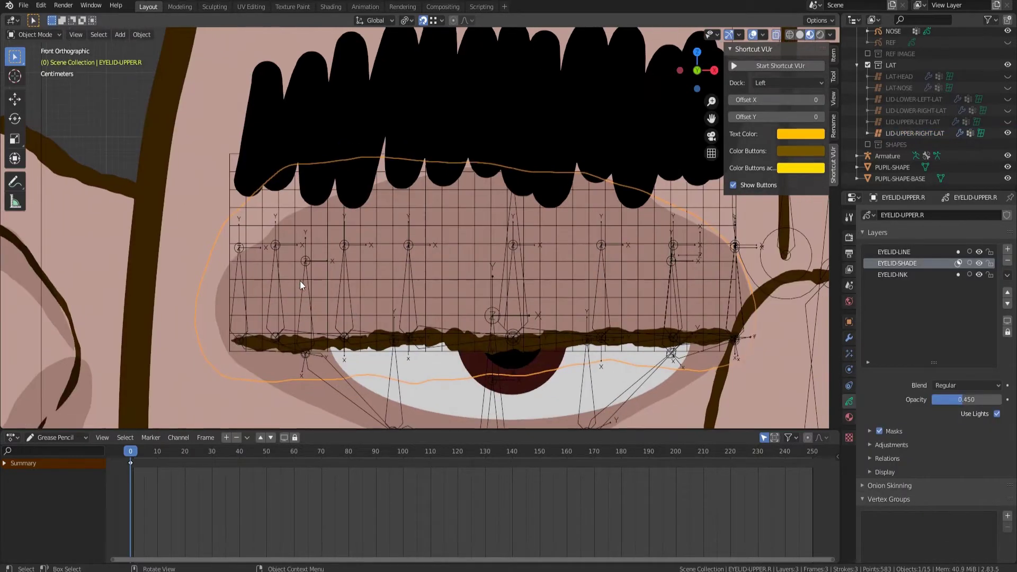
left_click(40, 37)
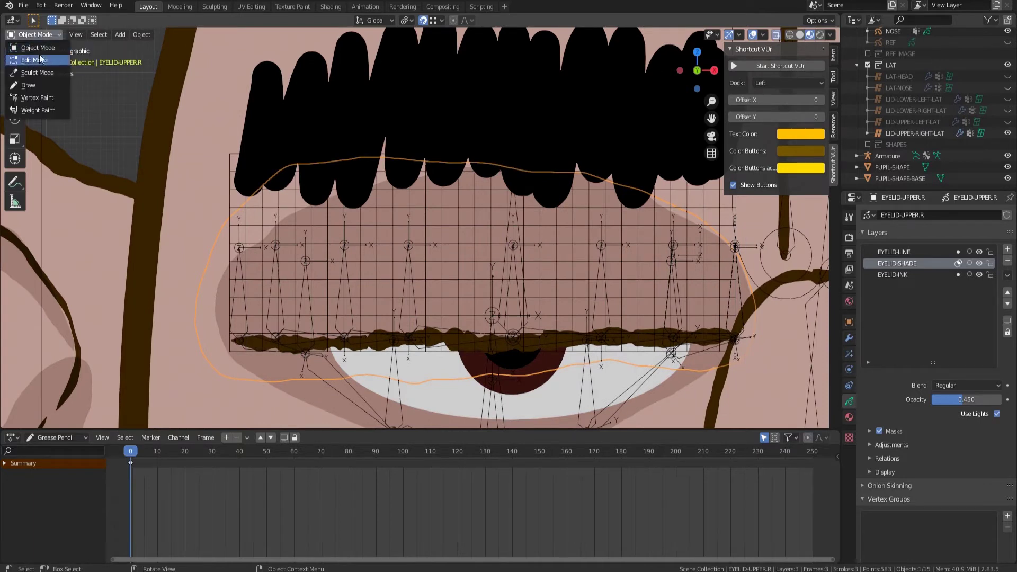
left_click(40, 65)
left_click(916, 253)
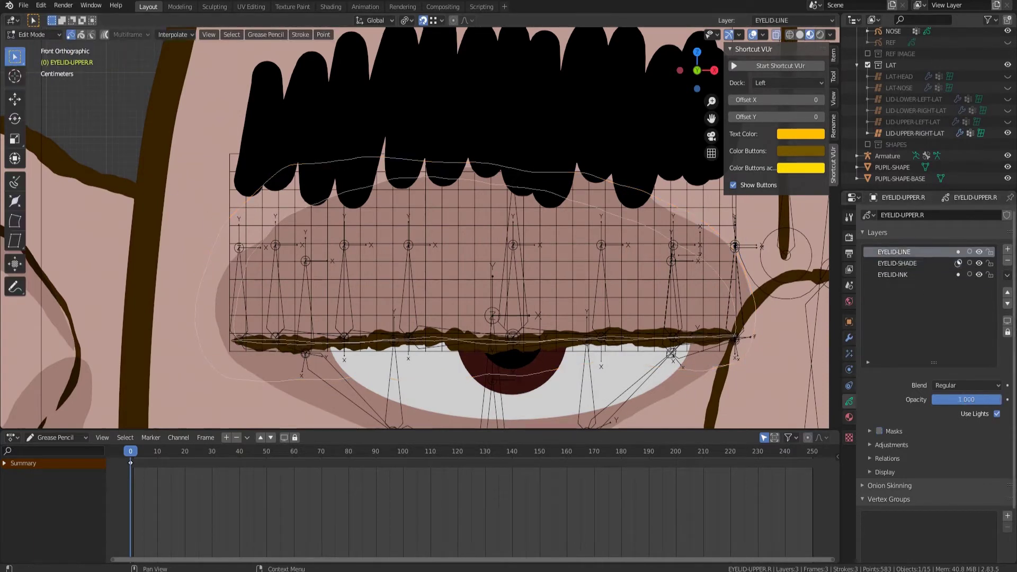
Lock every layer except EYELID-LINE, circle-select the stroke points at the outer end of the lash line and delete them.
left_click(1007, 333)
scroll(163, 350, "up", 3)
middle_click_drag(164, 349, 270, 139, "shift")
scroll(215, 242, "up", 1)
middle_click_drag(192, 206, 302, 256, "shift")
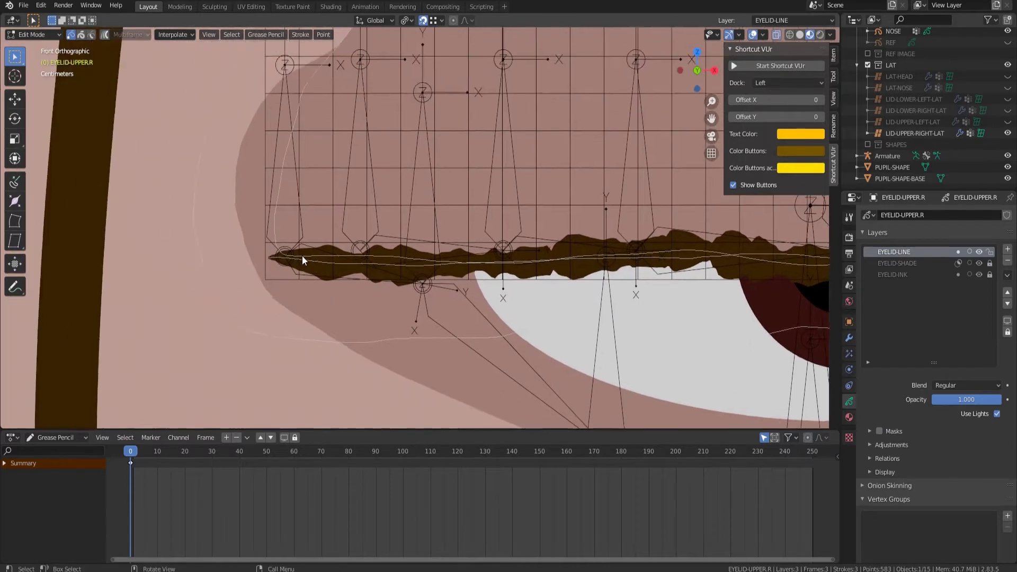
scroll(322, 251, "up", 2)
key("c")
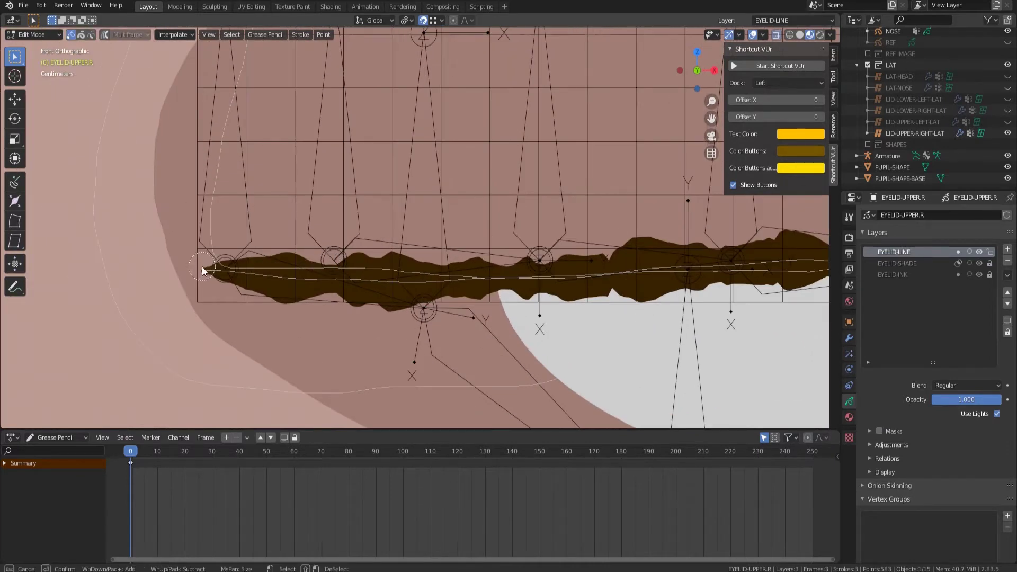
left_click_drag(203, 269, 313, 275)
key("Escape")
key("x")
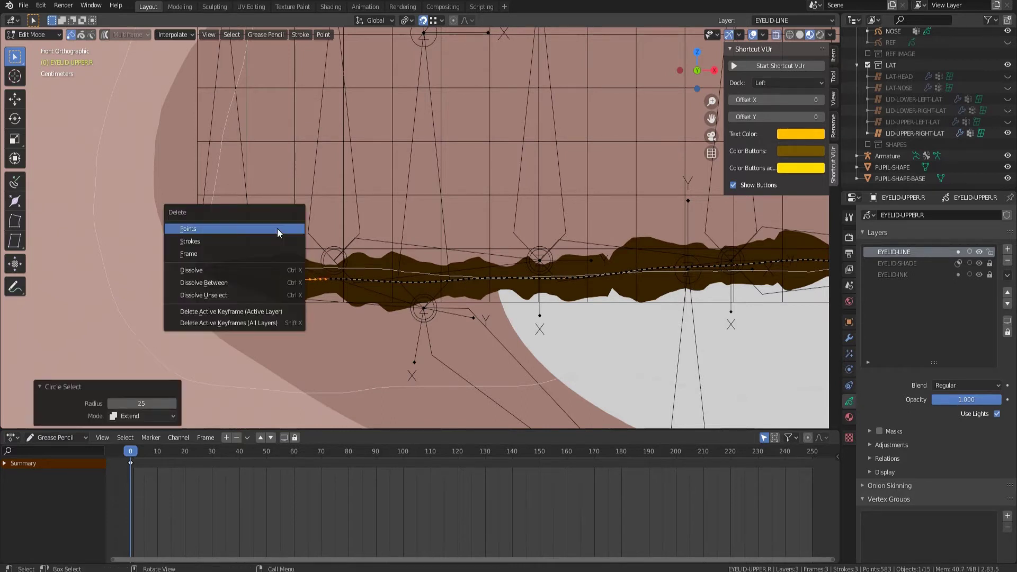
left_click(278, 232)
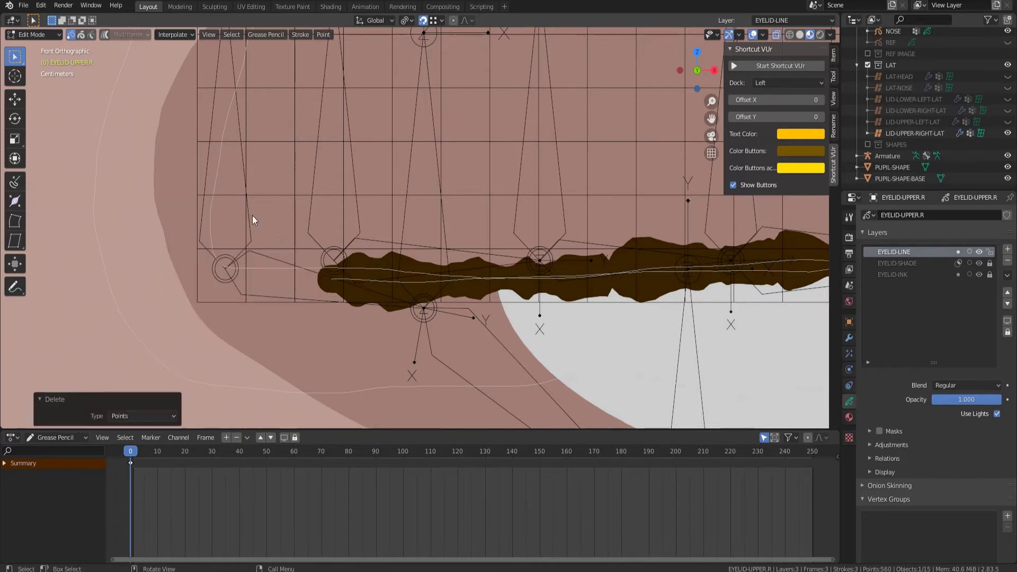
Switch the drawing to Sculpt Mode and taper the shortened outer end of the lash line with the Thickness brush.
left_click(32, 34)
left_click(32, 70)
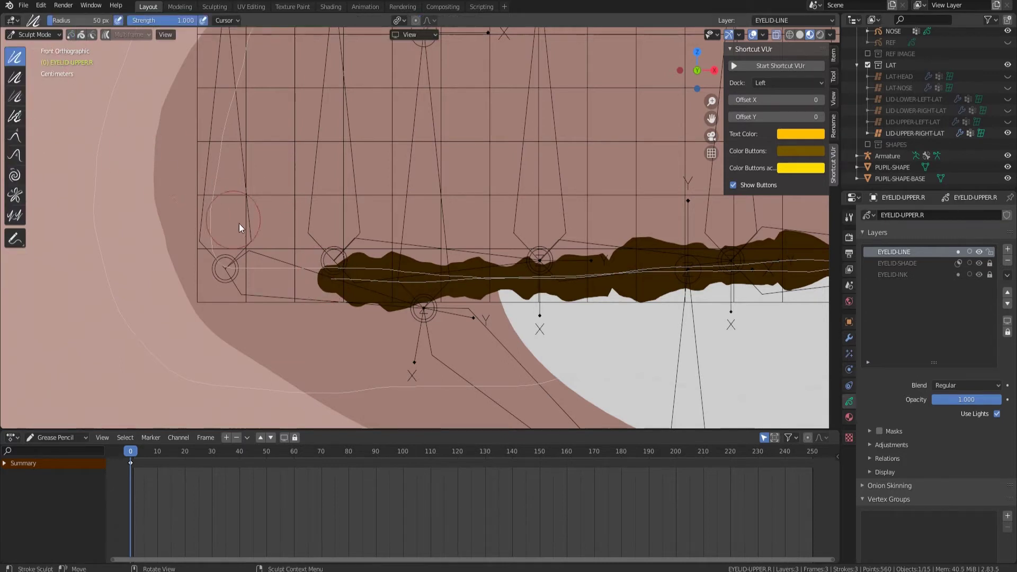
left_click(15, 77)
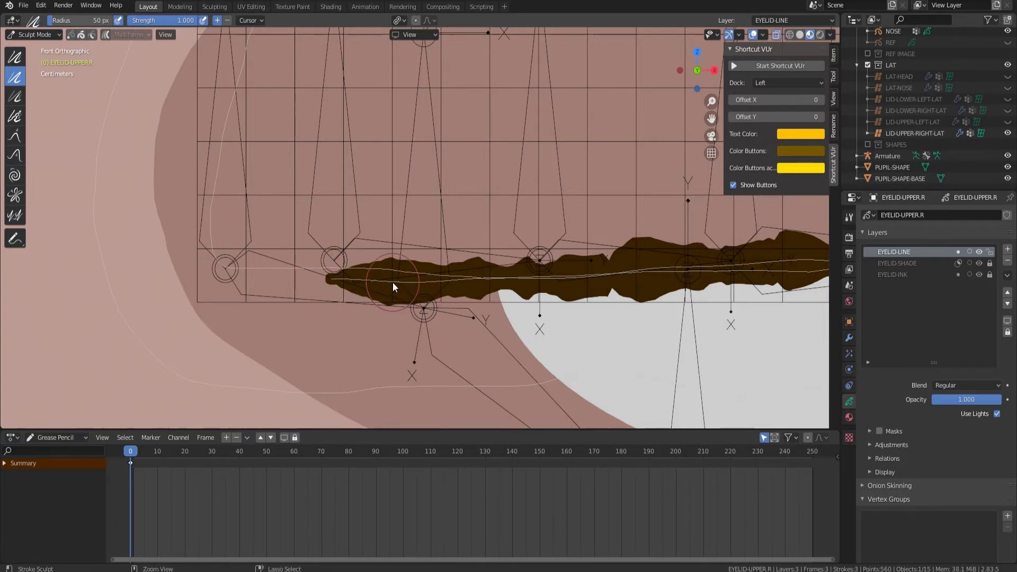
scroll(392, 283, "down", 6)
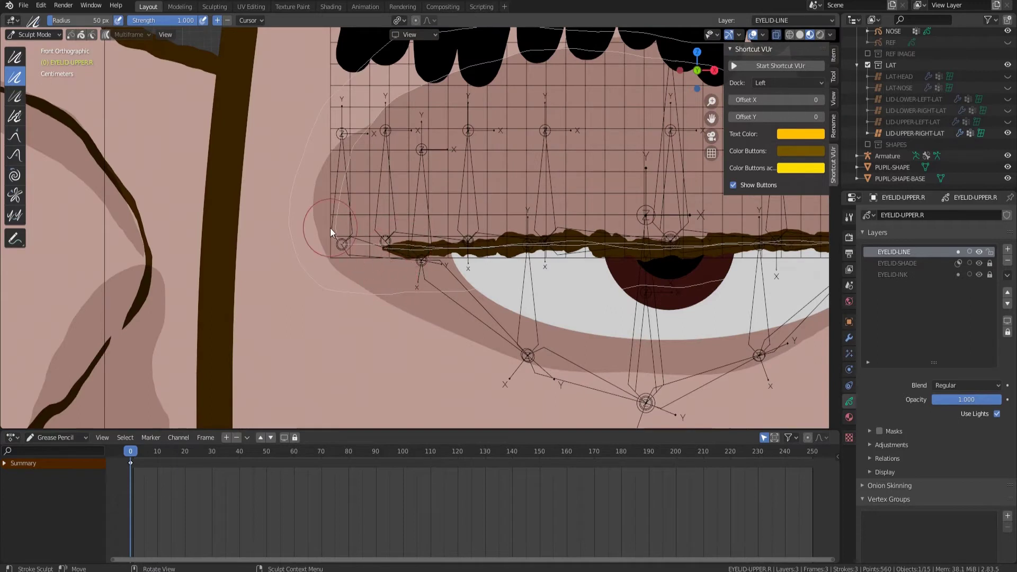
Lock the EYELID-LINE layer, unlock EYELID-SHADE and EYELID-INK, and make EYELID-SHADE active.
left_click(990, 252)
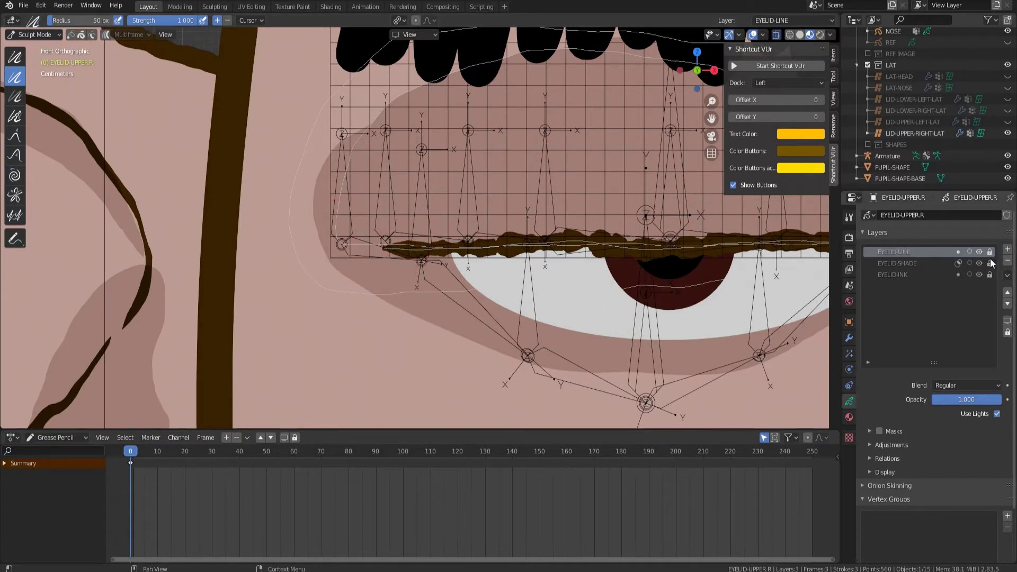
left_click(989, 263)
left_click(989, 274)
left_click(899, 264)
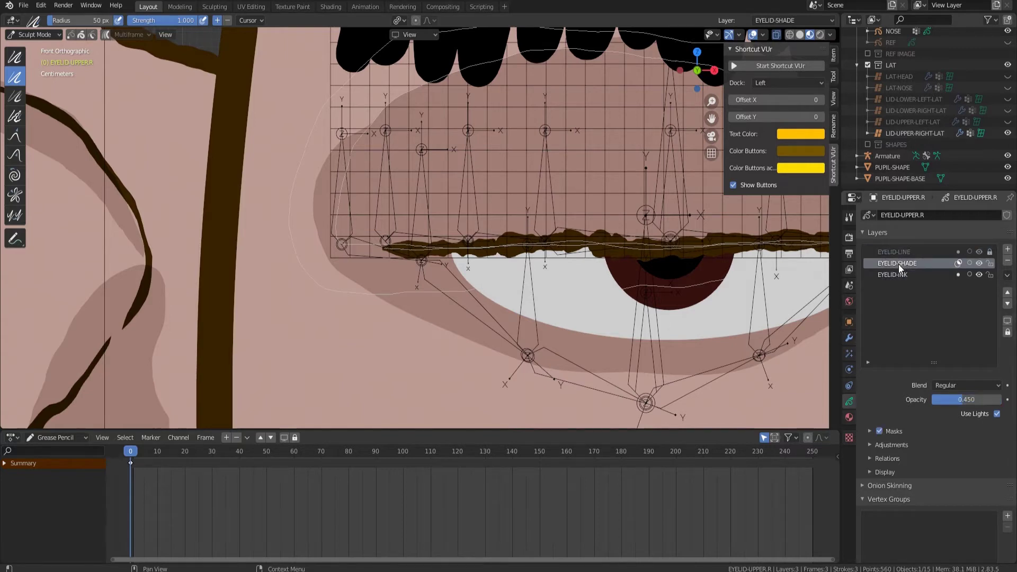
Pull the outer edge of the eyelid shade and ink strokes inward with the Grab brush and even it out with Smooth.
middle_click_drag(399, 140, 370, 224, "shift")
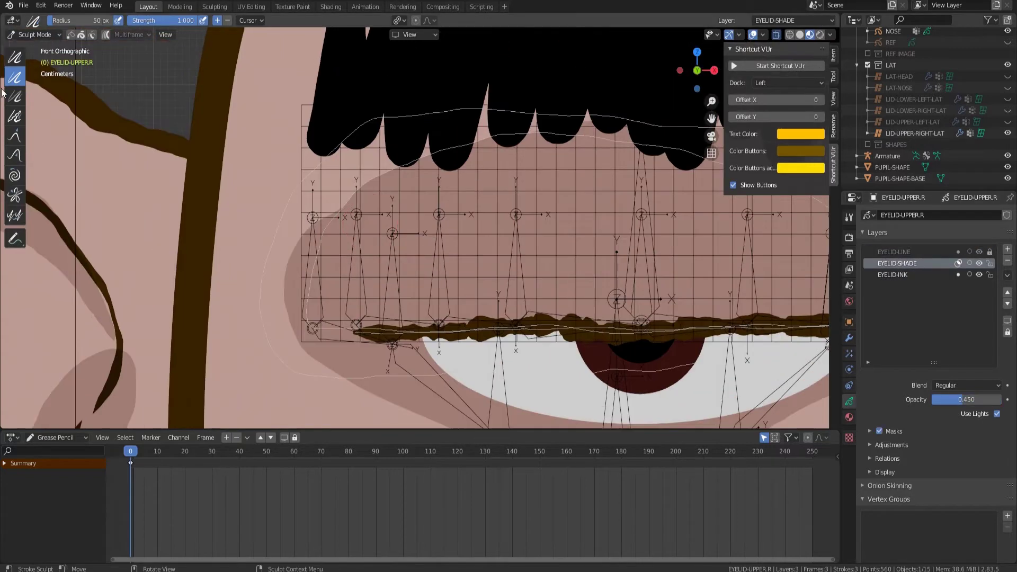
left_click(15, 136)
mouse_move(308, 358)
left_mouse_down()
mouse_move(322, 327)
mouse_move(335, 345)
mouse_move(335, 307)
mouse_move(272, 304)
mouse_move(316, 249)
mouse_move(320, 303)
mouse_move(332, 196)
mouse_move(311, 198)
mouse_move(343, 282)
mouse_move(306, 313)
left_mouse_up()
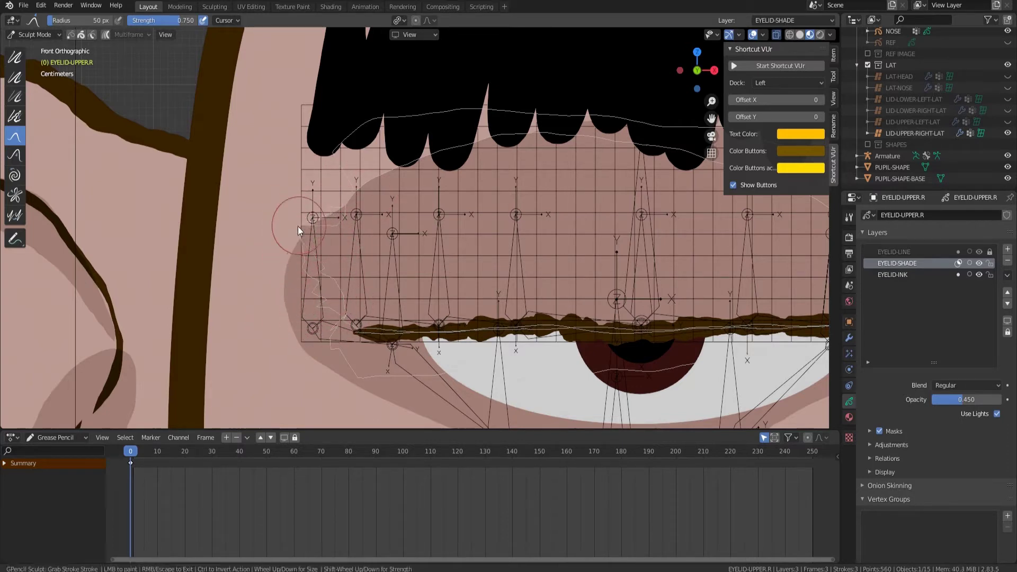
left_click_drag(297, 226, 294, 223)
left_click(15, 58)
left_click_drag(321, 323, 367, 135)
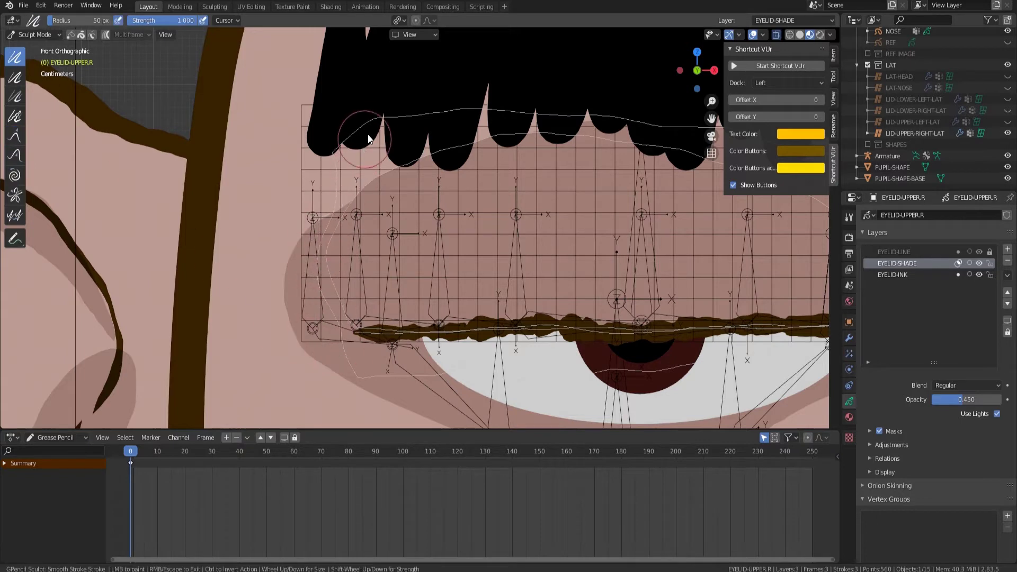
left_click(15, 137)
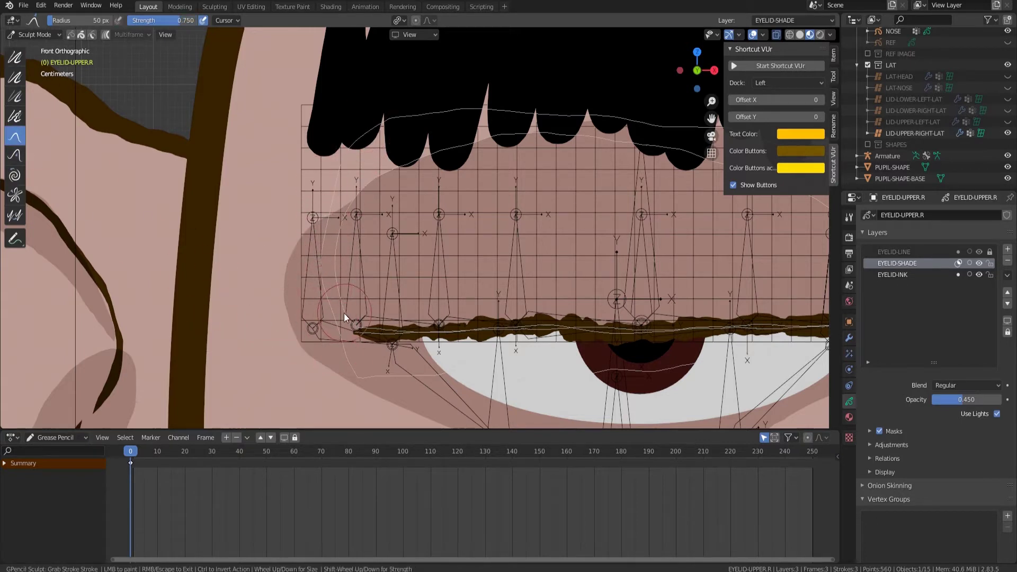
left_click_drag(352, 324, 353, 324)
Return the drawing to Object Mode, select the Armature and put it in Pose Mode.
left_click(33, 35)
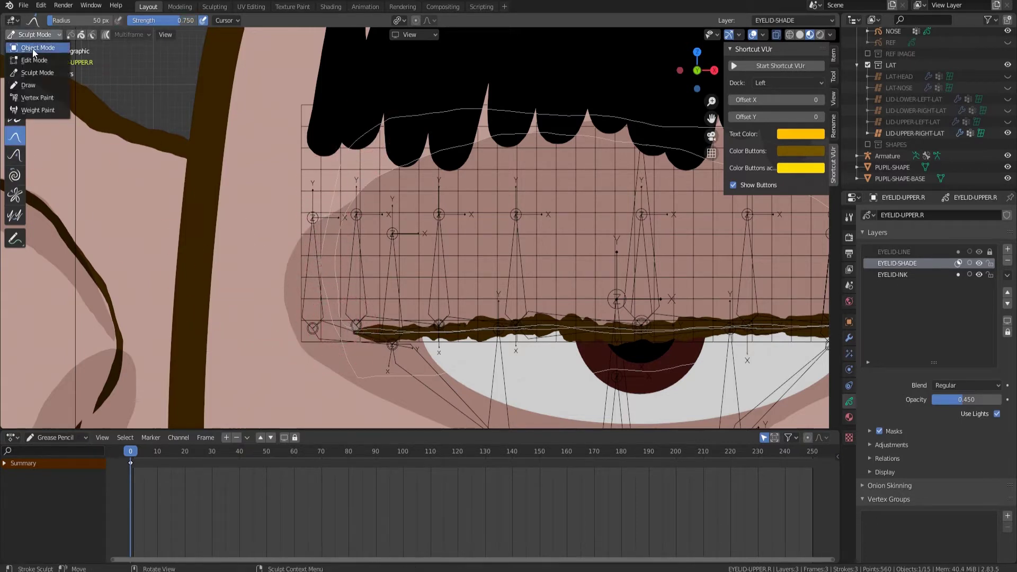
left_click(35, 48)
left_click(526, 282)
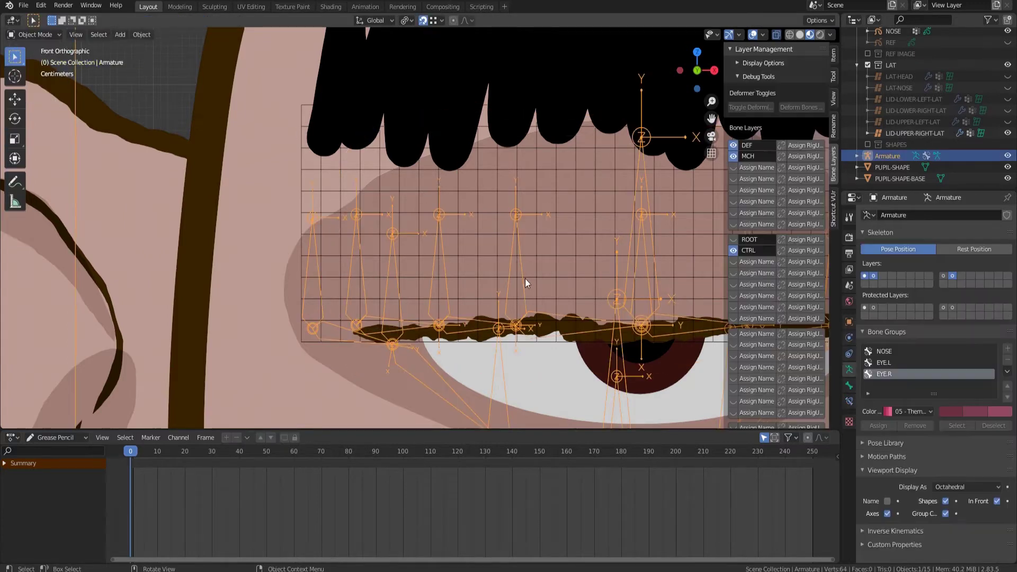
left_click(35, 35)
left_click(34, 73)
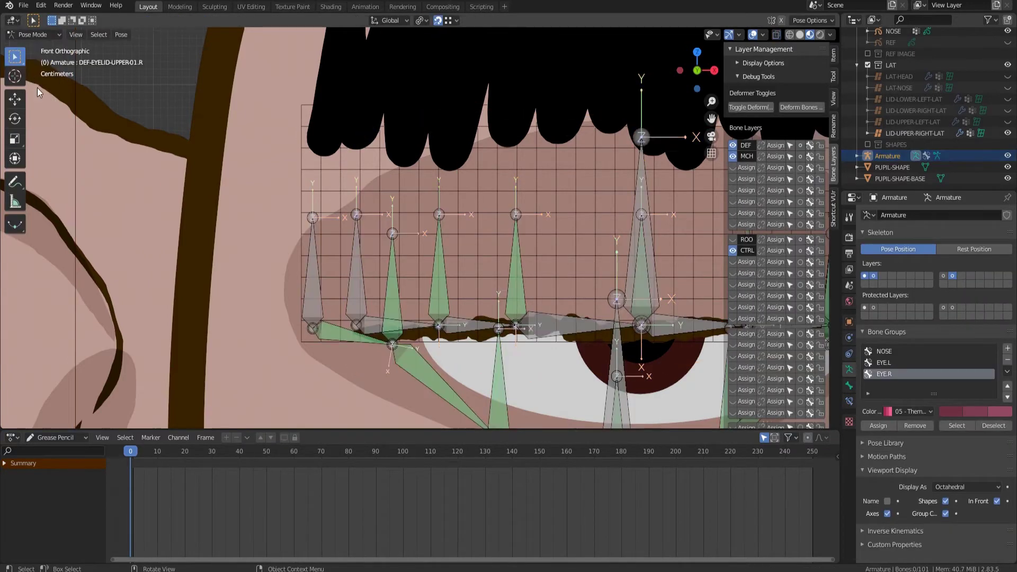
Test the eyelid's response by moving the CTRL-EYELID-UPPER.R bone upward, and cancel the move.
scroll(370, 292, "down", 2)
scroll(373, 290, "down", 1)
middle_click_drag(550, 258, 379, 293, "shift")
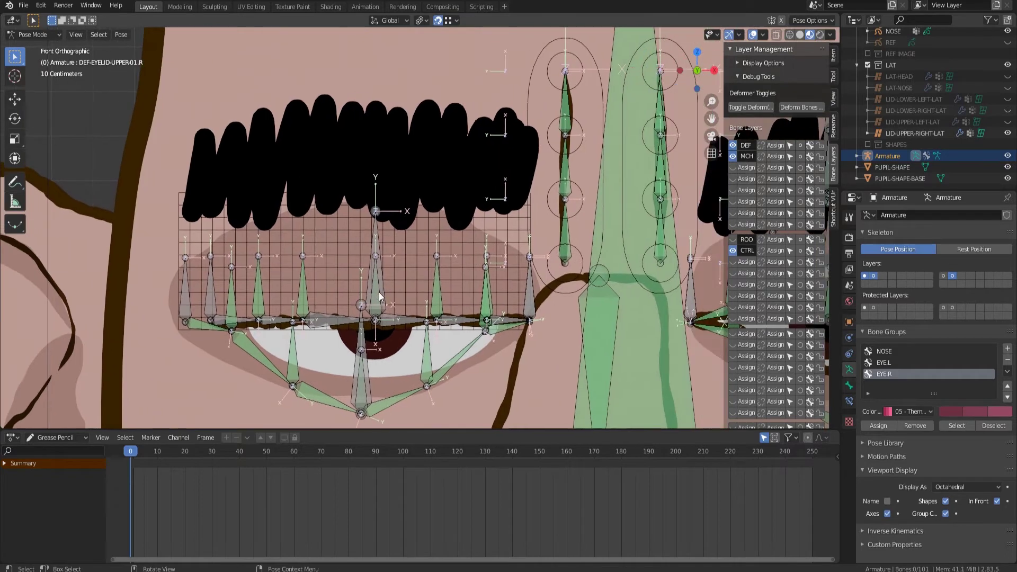
left_click(379, 282)
key("g")
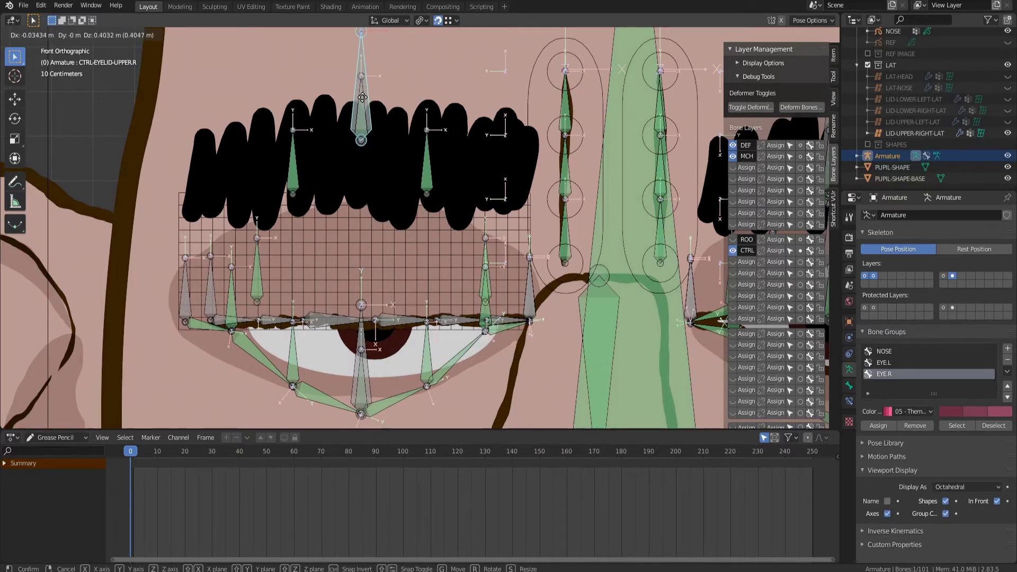
right_click(362, 98)
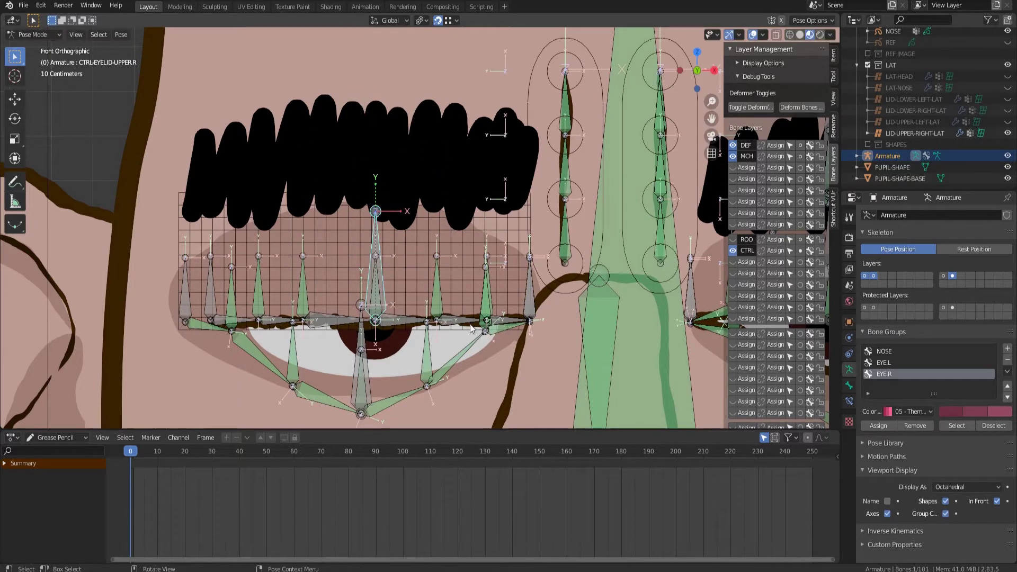
Add a Stretch To constraint to DEF-EYELID-UPPER-06.R at the inner eye corner, targeting MCH-EYELID-UPPER-07.R.
scroll(469, 323, "up", 2)
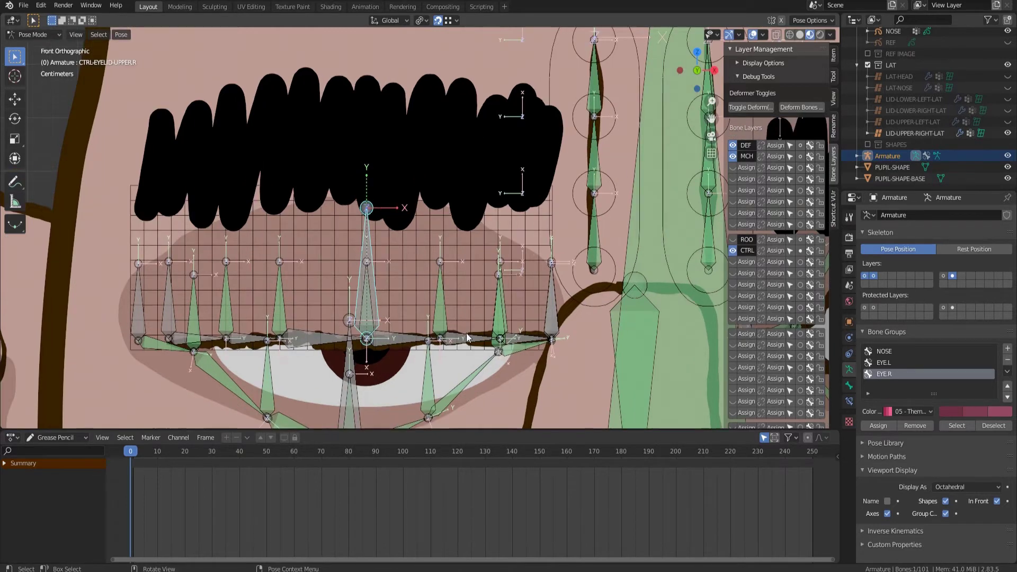
scroll(504, 321, "up", 2)
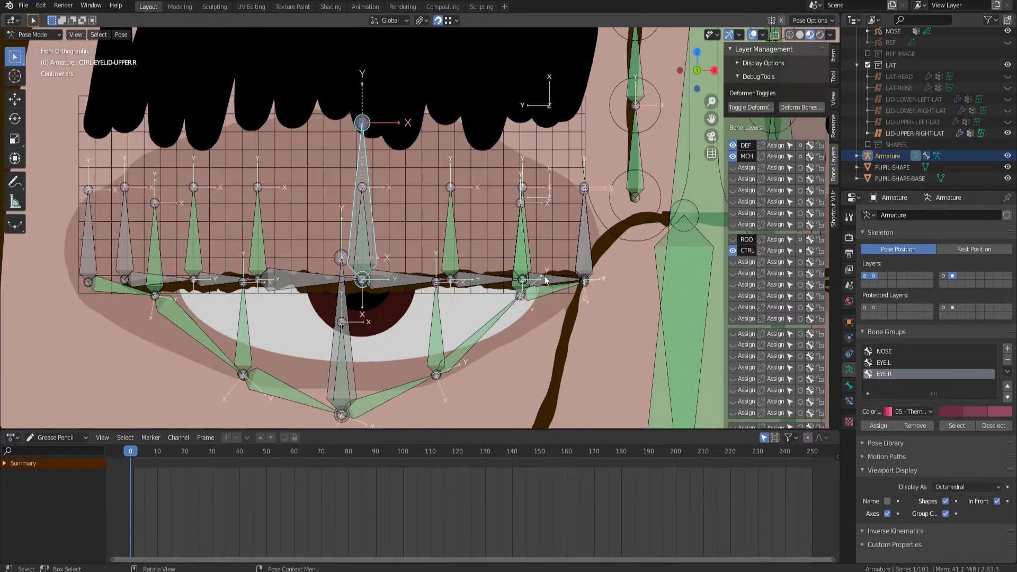
left_click(582, 259)
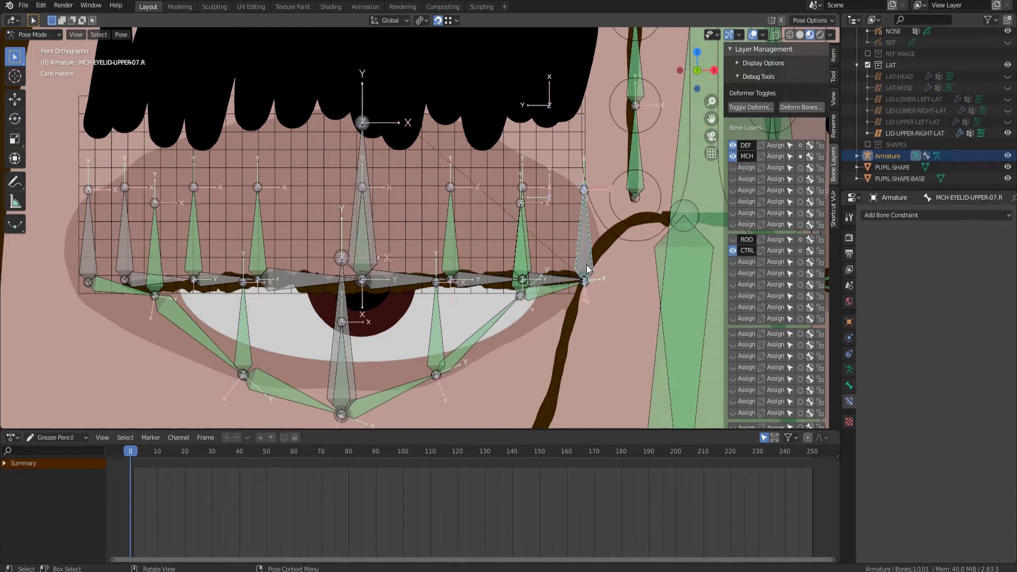
left_click(555, 286, "shift")
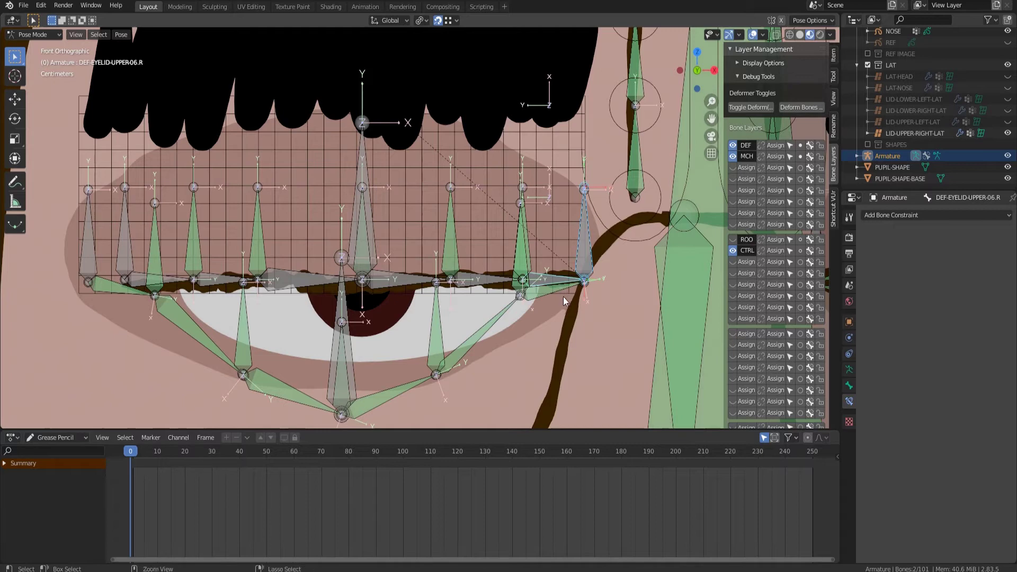
key("ctrl+shift+c")
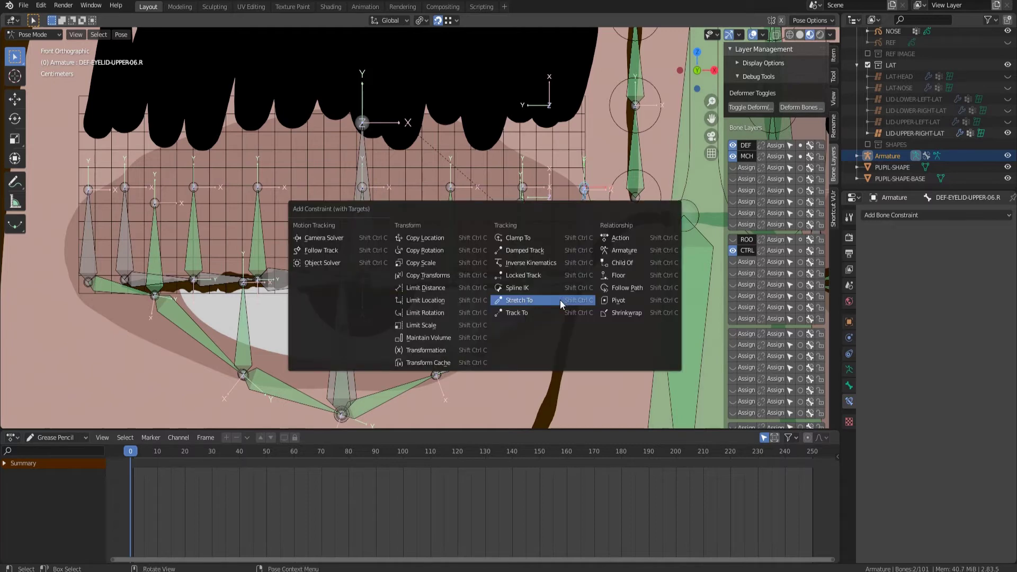
left_click(560, 300)
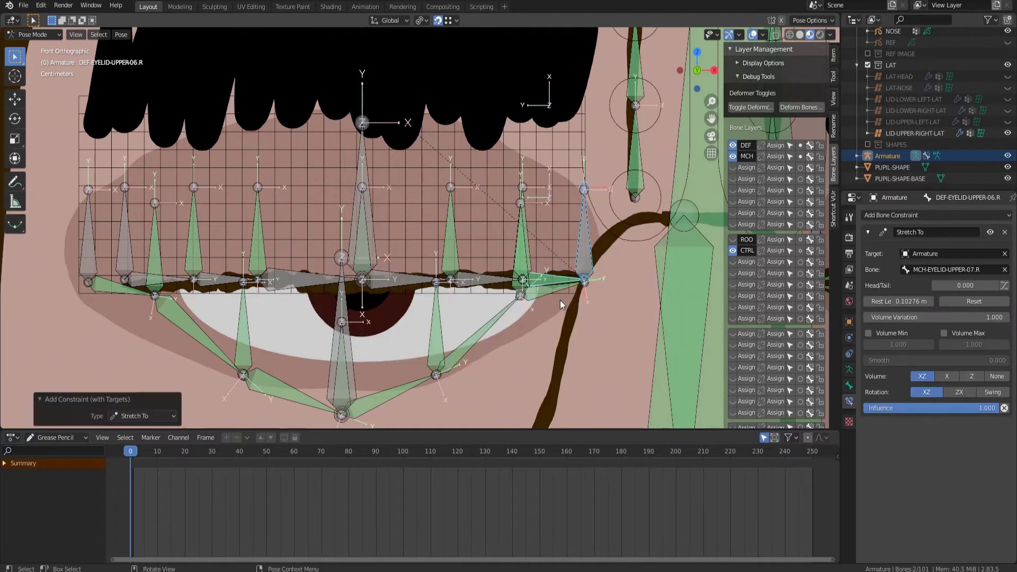
Add Stretch To constraints to DEF-EYELID-UPPER-05.R targeting MCH-EYELID-UPPER-06.R and to DEF-EYELID-UPPER-04.R targeting MCH-EYELID-UPPER-05.R.
left_click(528, 254)
left_click(493, 280, "shift")
key("ctrl+shift+c")
left_click(494, 280)
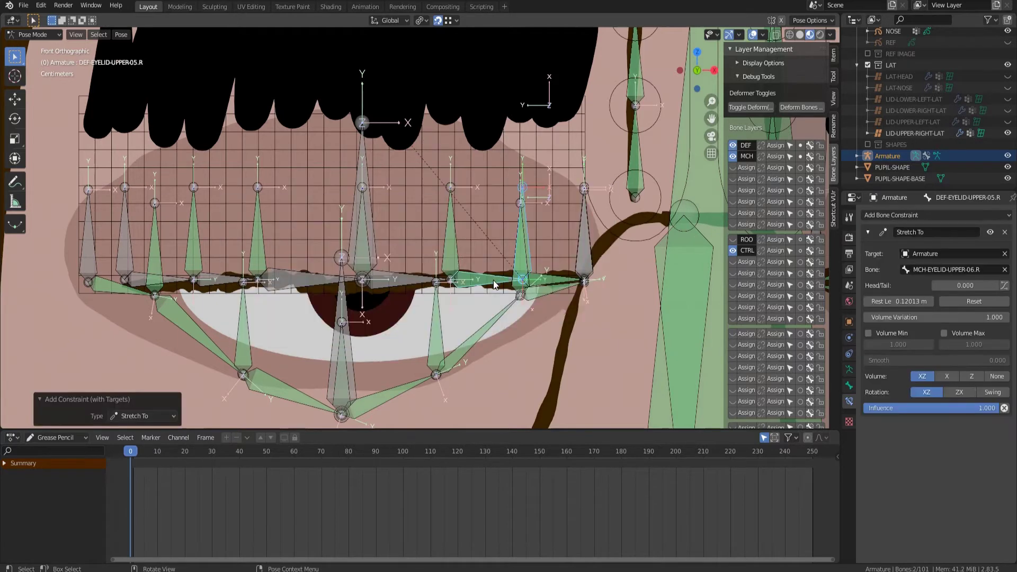
left_click(453, 255)
left_click(392, 273, "shift")
key("ctrl+shift+c")
left_click(392, 272)
Hide the CTRL-EYELID-UPPER.R bone and add a Stretch To constraint to DEF-EYELID-UPPER-03.R targeting MCH-EYELID-UPPER-04.R.
left_click(368, 174)
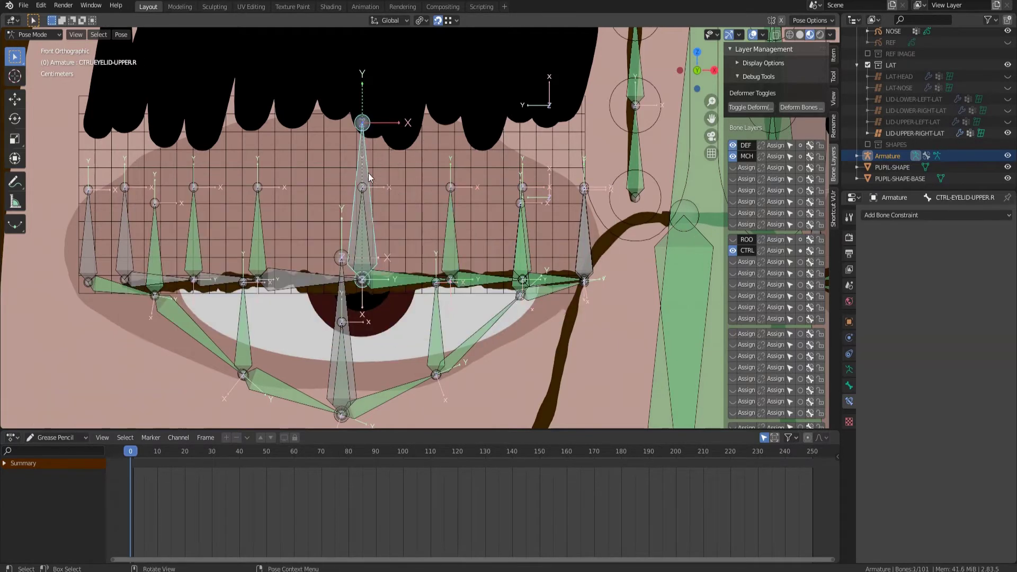
key("h")
left_click(363, 228)
left_click(309, 273, "shift")
key("ctrl+shift+c")
left_click(305, 271)
Add Stretch To constraints to DEF-EYELID-UPPER-02.R targeting MCH-EYELID-UPPER-03.R and to DEF-EYELID-UPPER-01.R targeting MCH-EYELID-UPPER-02.R.
left_click(258, 251)
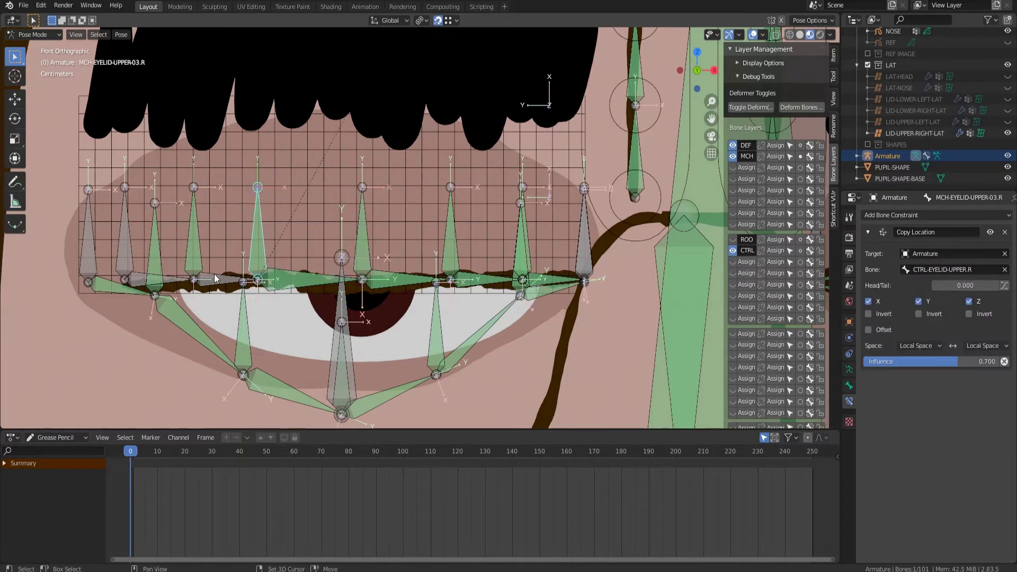
left_click(214, 276, "shift")
key("ctrl+shift+c")
left_click(214, 274)
left_click(194, 251)
left_click(170, 277, "shift")
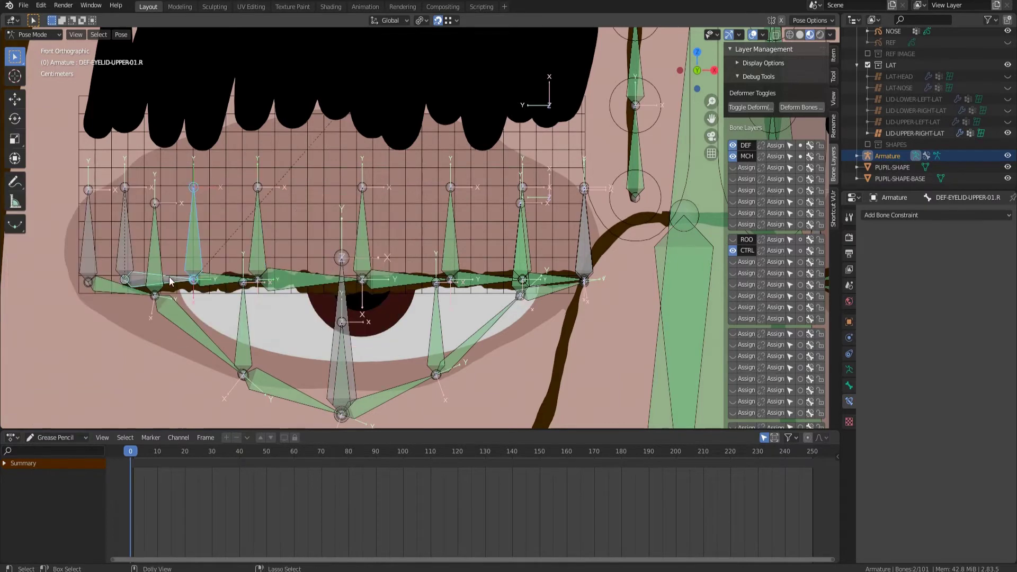
key("ctrl+shift+c")
left_click(225, 275)
left_click(170, 277)
left_click(220, 277)
left_click(297, 277)
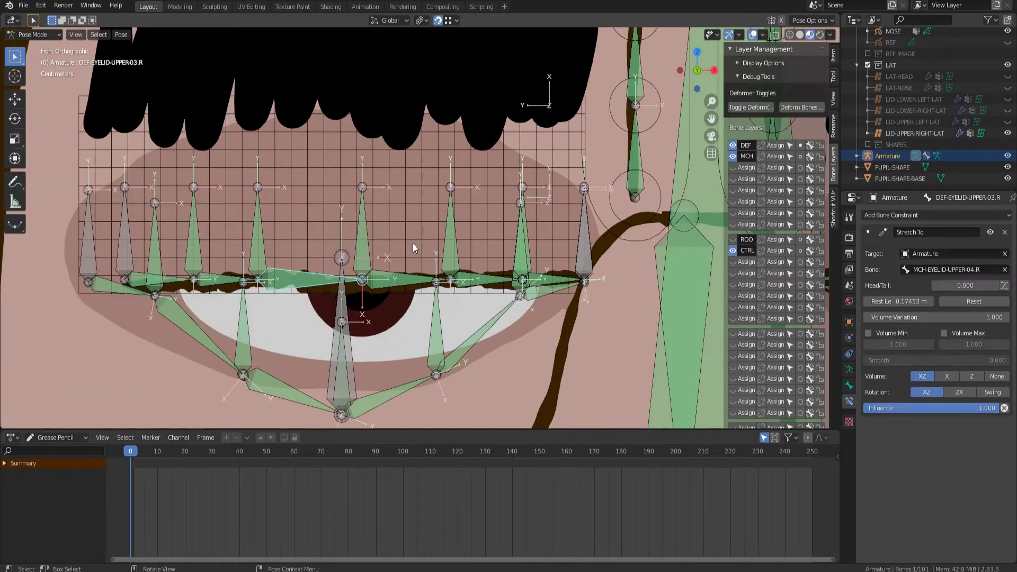
Reveal all hidden bones and turn off the MCH and DEF bone layers.
key("a")
key("alt+h")
key("alt+a")
left_click(375, 333)
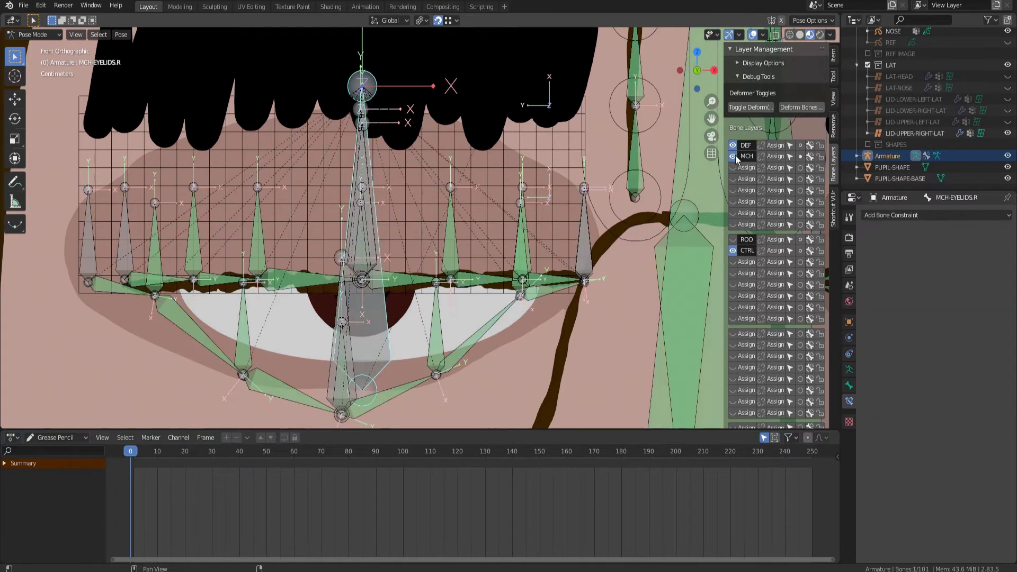
left_click(735, 155)
left_click(734, 147)
Test the upper eyelid deformation by moving CTRL-EYELID-UPPER.R along global Z, and cancel the move.
left_click(363, 227)
scroll(363, 229, "down", 2)
middle_click_drag(379, 237, 371, 325, "shift")
key("g")
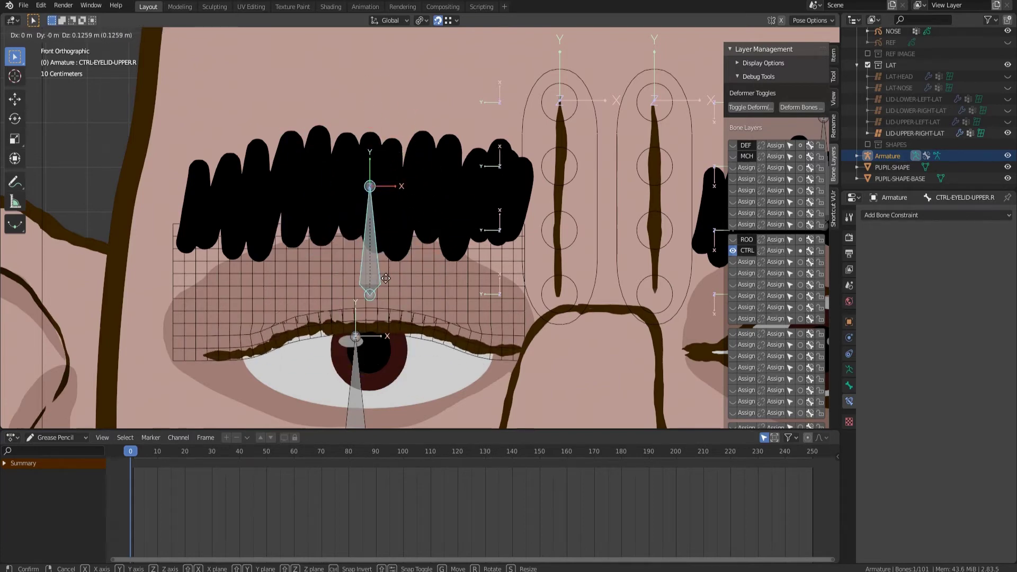
key("z")
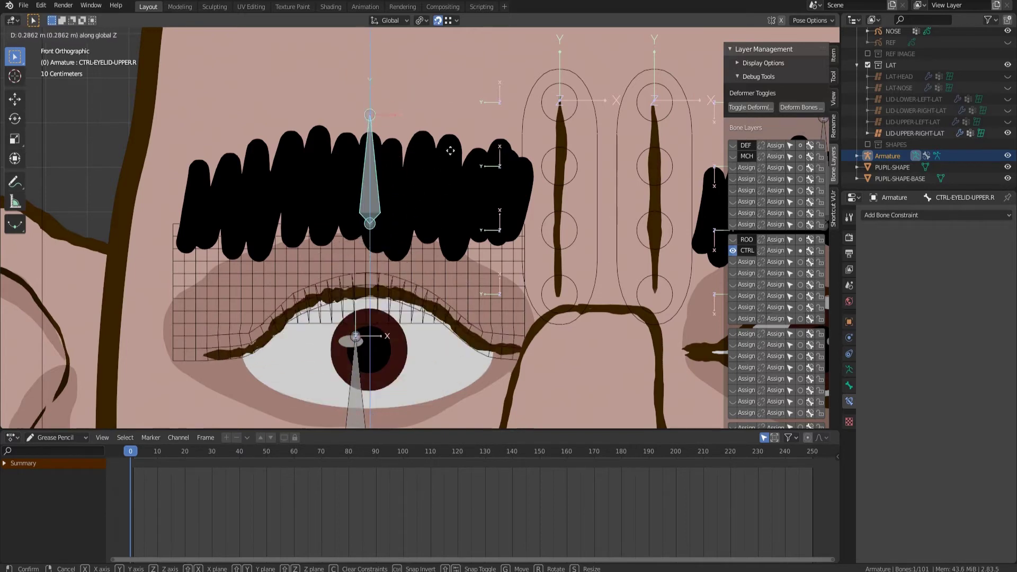
right_click(434, 335)
Switch the armature to Edit Mode with the MCH and DEF bone layers visible, and reveal all hidden bones.
scroll(424, 281, "up", 1)
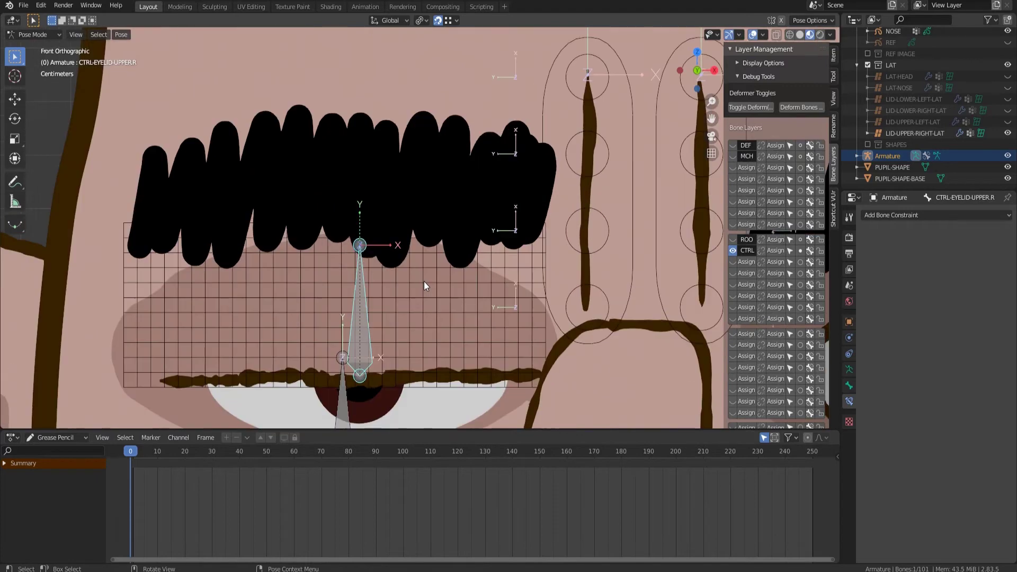
key("Tab")
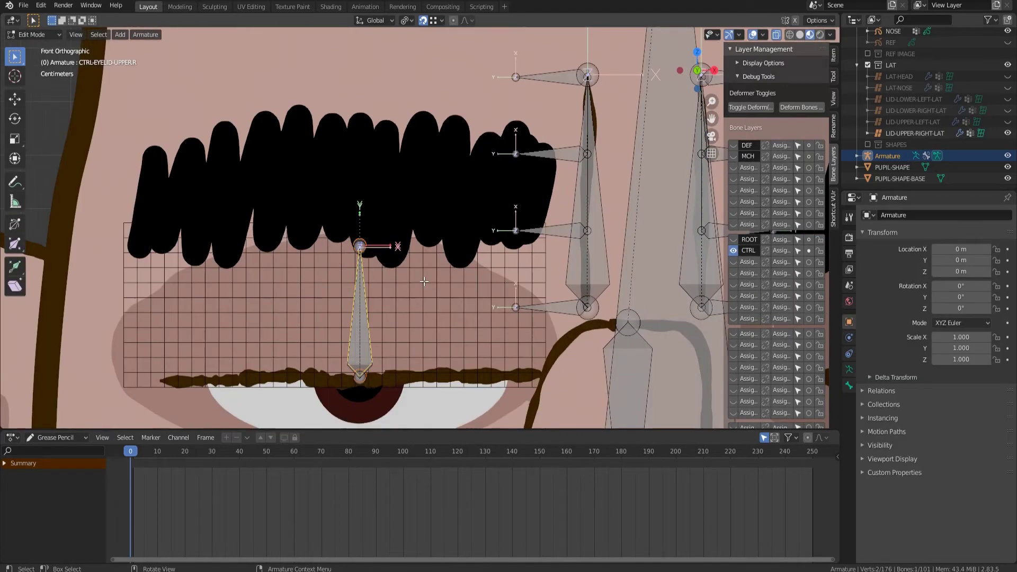
left_click(733, 156)
left_click(733, 145)
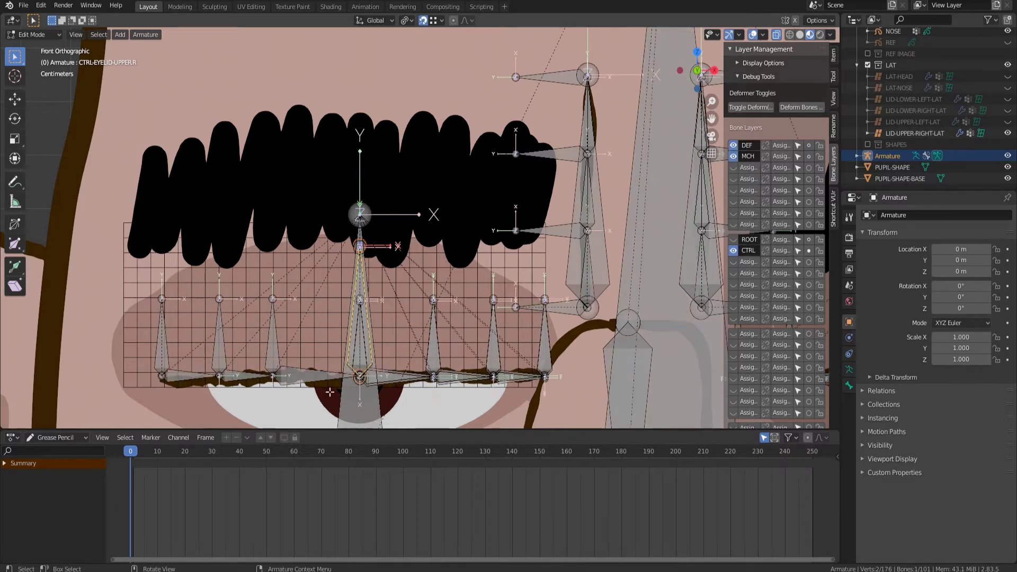
middle_click_drag(272, 371, 312, 293, "shift")
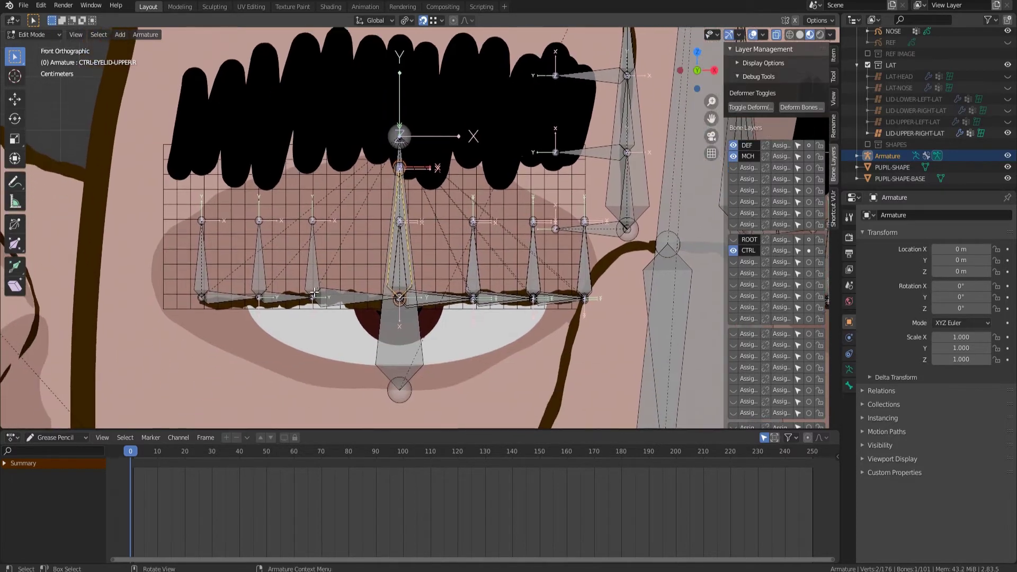
key("a")
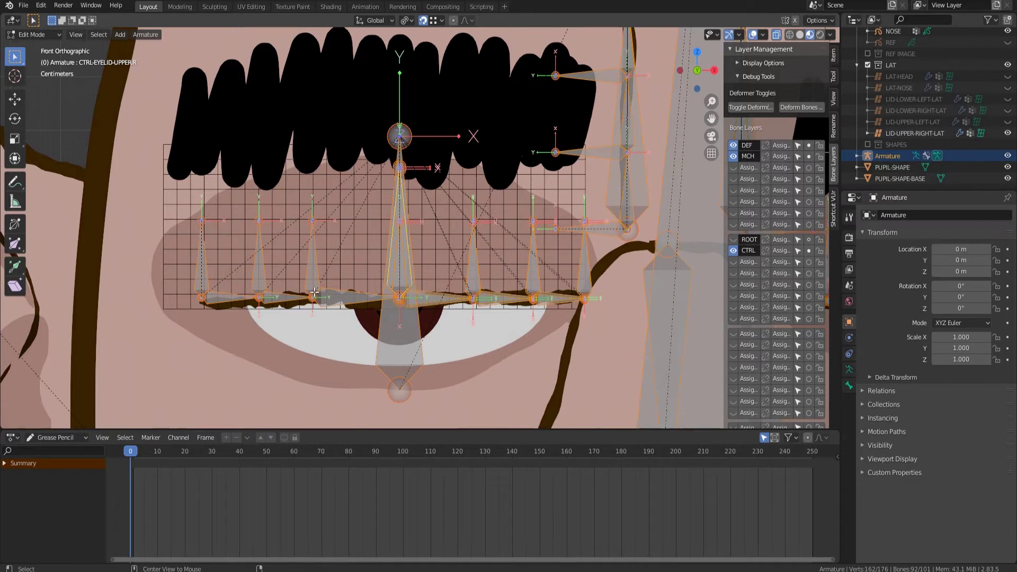
key("alt+h")
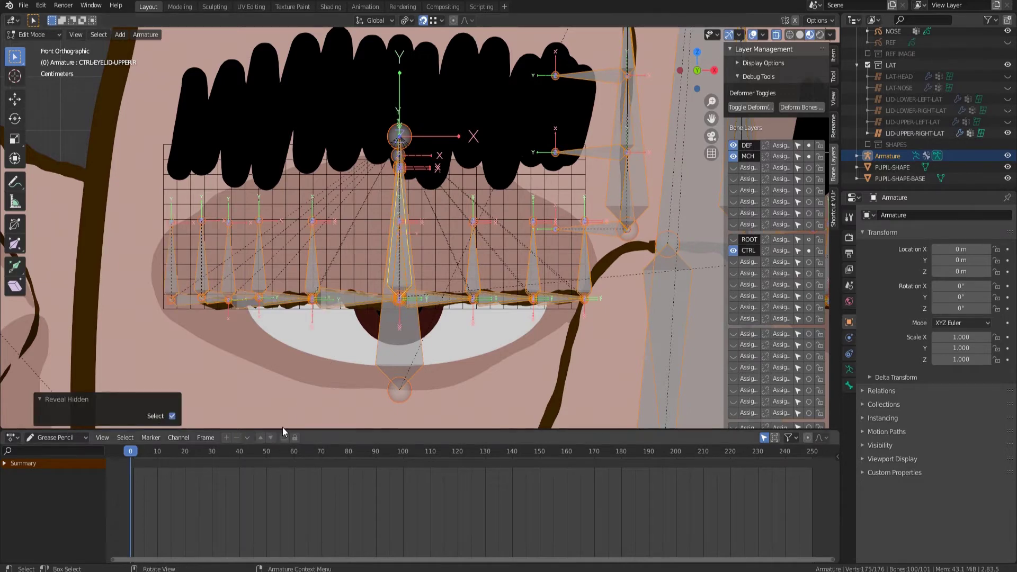
left_click(292, 399)
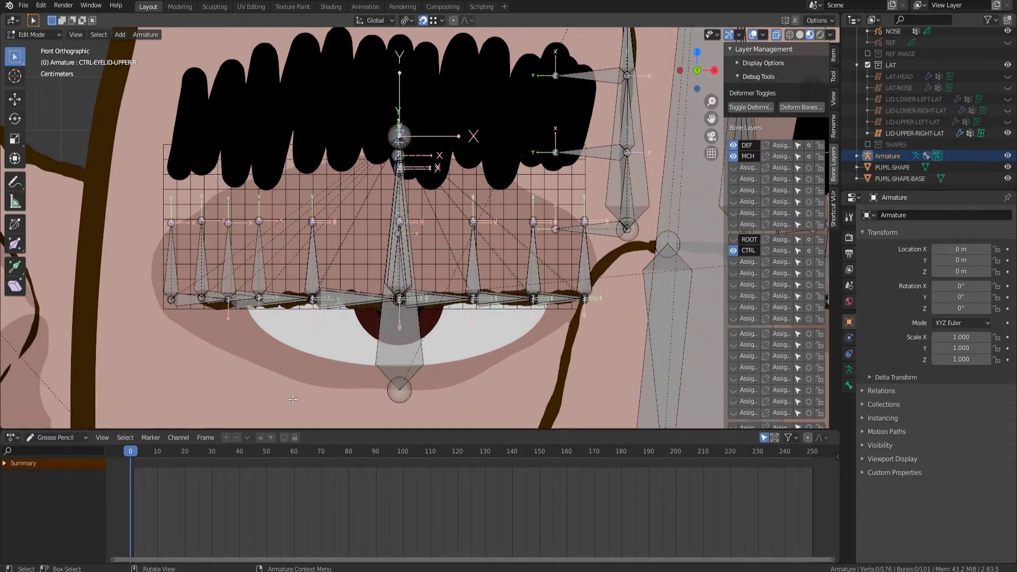
Examine how the upper and lower eyelid bones overlap at the eye's outer corner, toggling the MCH bone layer off and on.
scroll(375, 372, "up", 1)
left_click(735, 158)
left_click(735, 158)
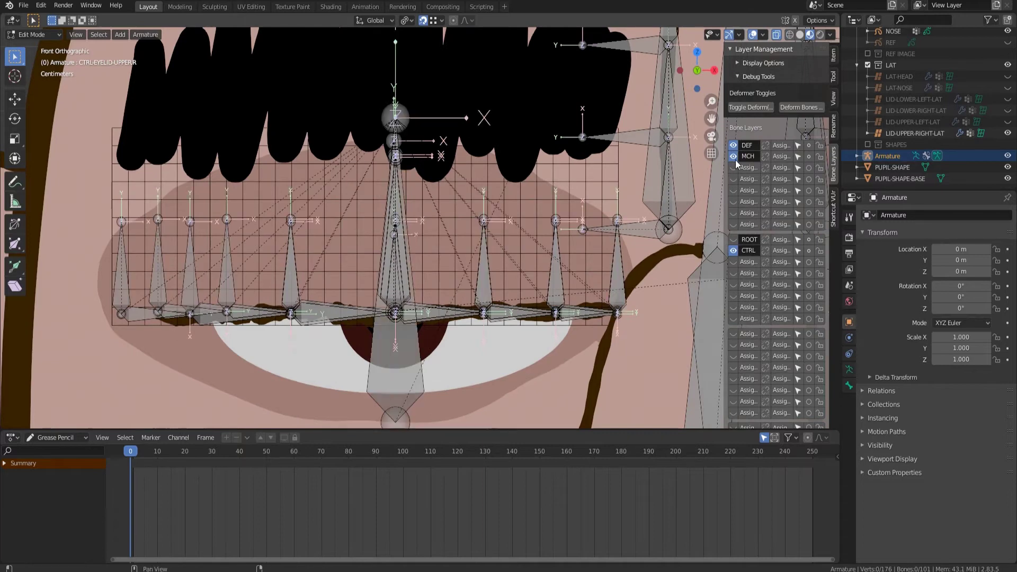
left_click(734, 158)
left_click(734, 158)
scroll(265, 360, "up", 1)
middle_click_drag(159, 370, 374, 336, "shift")
scroll(314, 258, "up", 2)
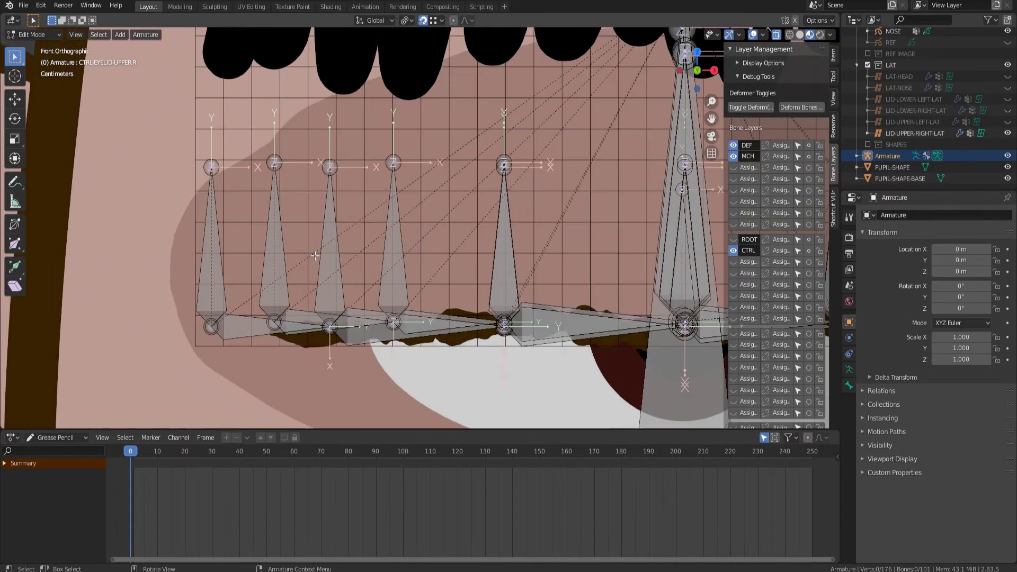
scroll(226, 292, "up", 1)
key("a")
key("alt+h")
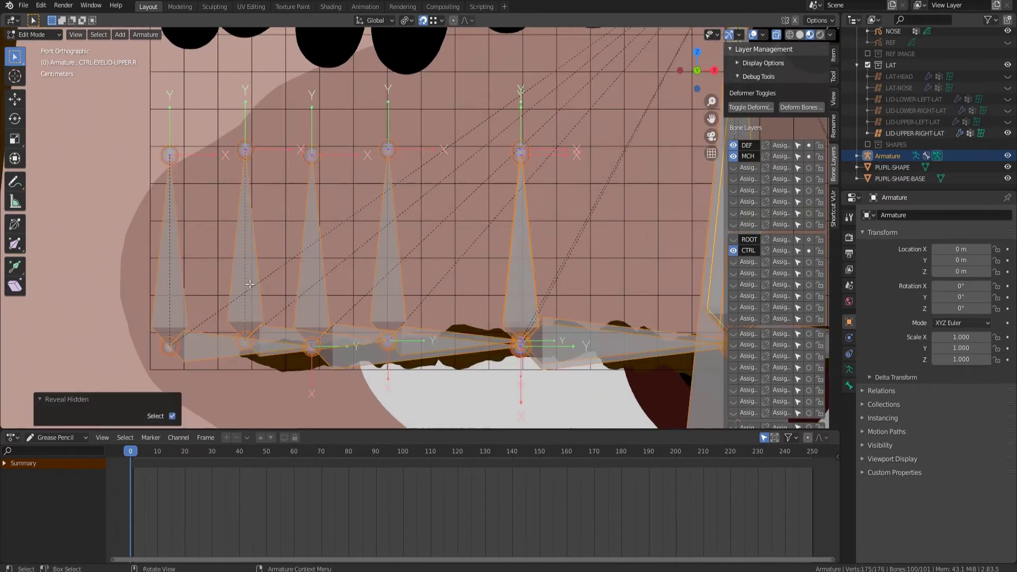
key("alt+a")
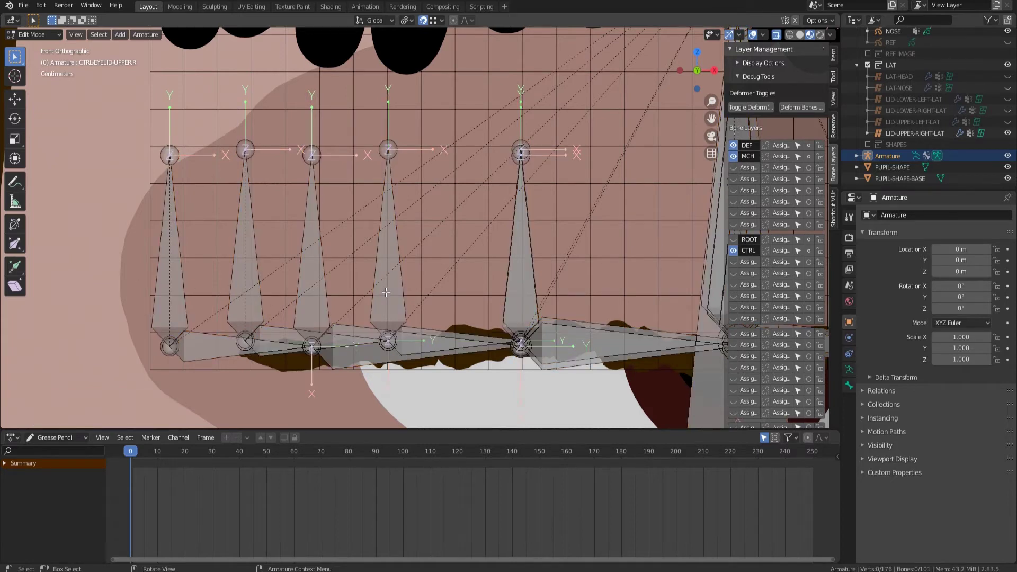
Hide MCH-EYELID-UPPER-01.R, the other overlapping upper eyelid bones near the eye's outer corner, and MCH-EYELID-LOWER-03.R.
left_click(252, 269)
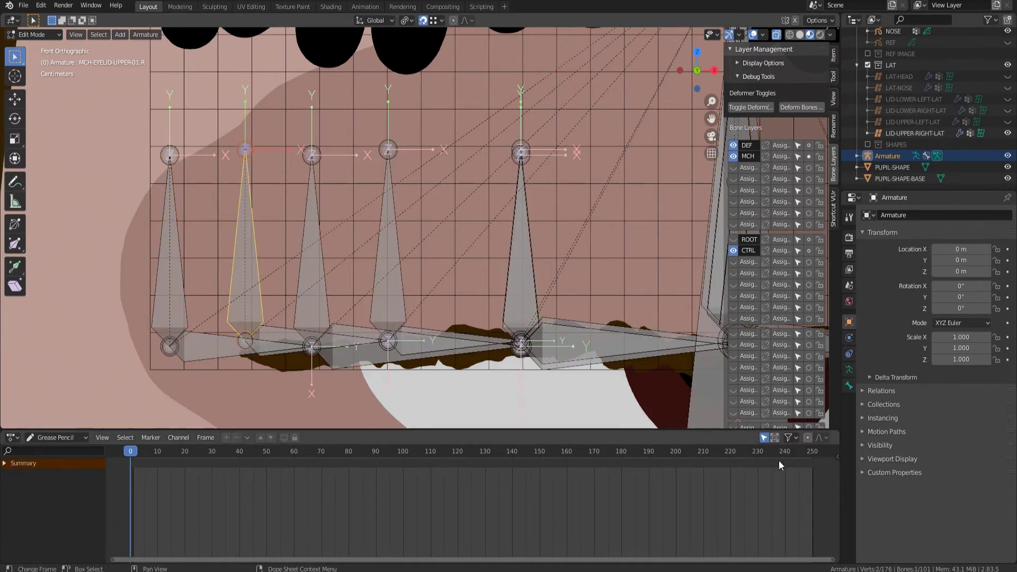
left_click(849, 385)
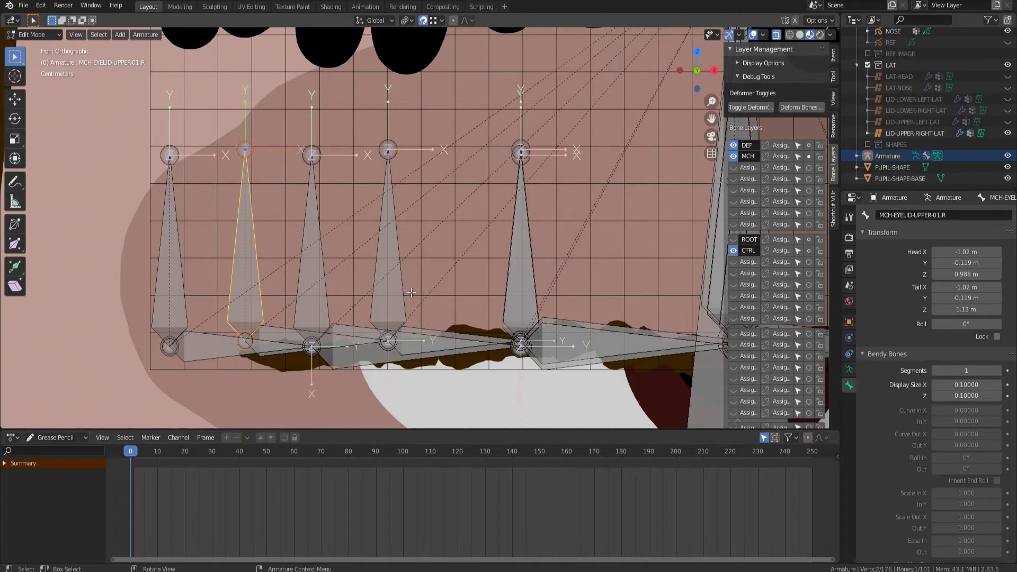
key("h")
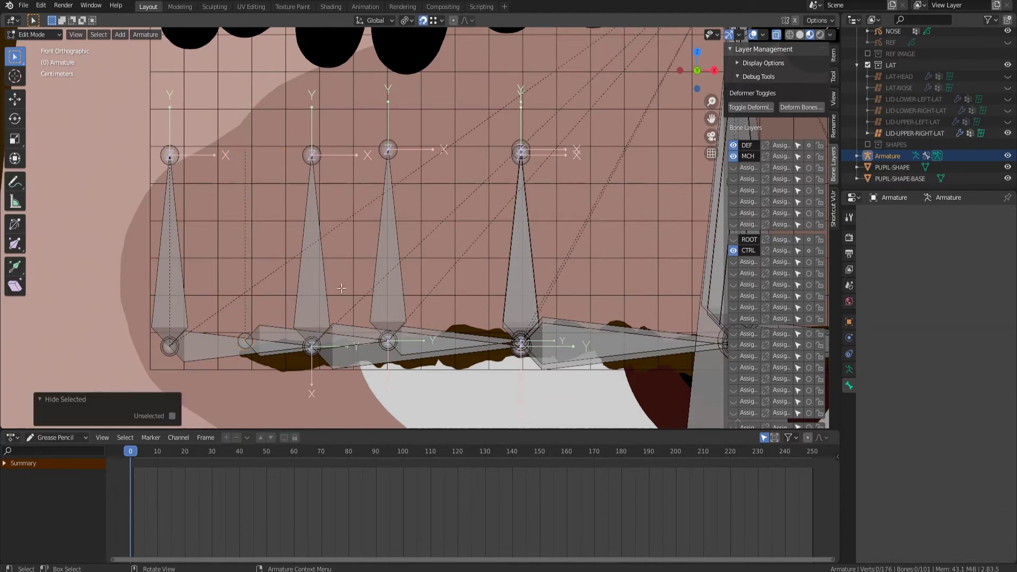
left_click(284, 329)
key("h")
left_click(388, 303)
key("h")
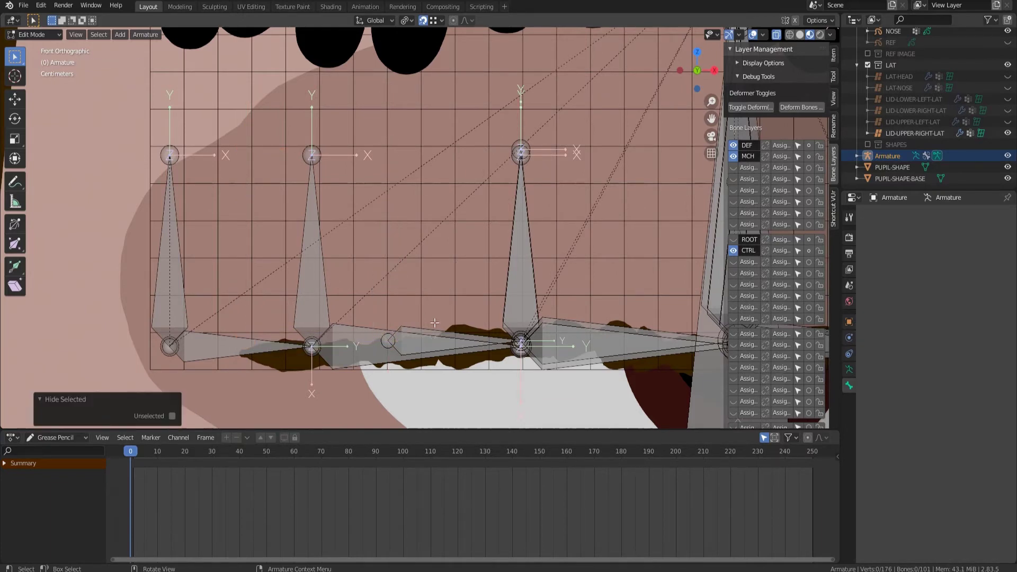
left_click(456, 336)
key("h")
middle_click_drag(510, 330, 452, 329, "shift")
left_click(448, 329)
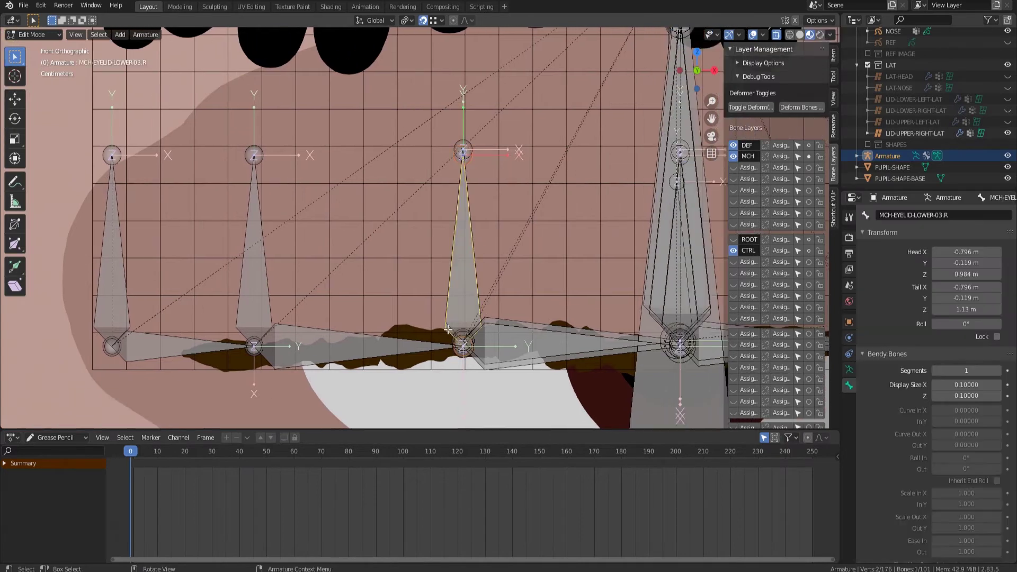
key("h")
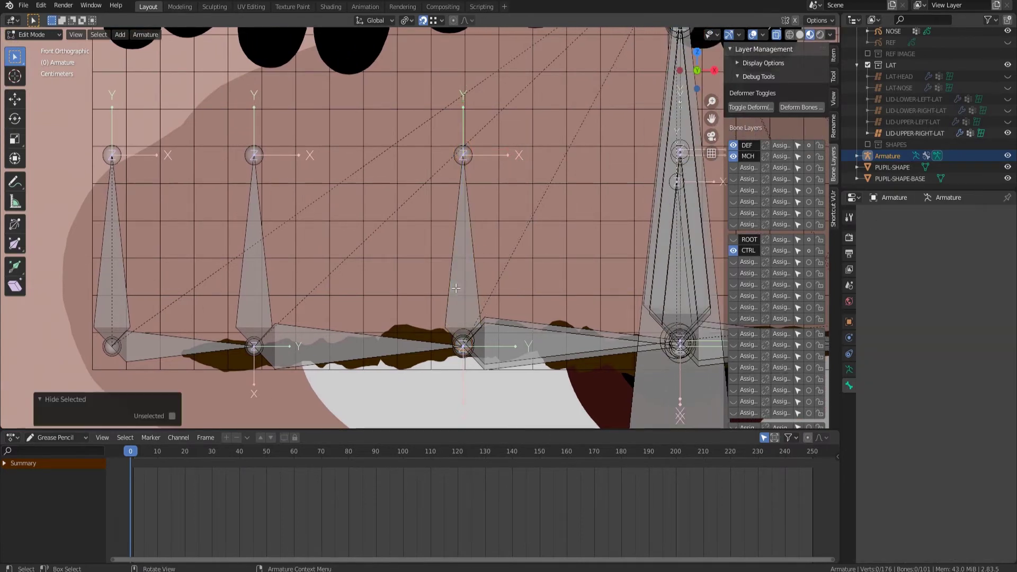
Move MCH-EYELID-LOWER-02.R and MCH-EYELID-LOWER-01.R up by about 0.04 m, clear of the eyelid line.
scroll(351, 319, "down", 3)
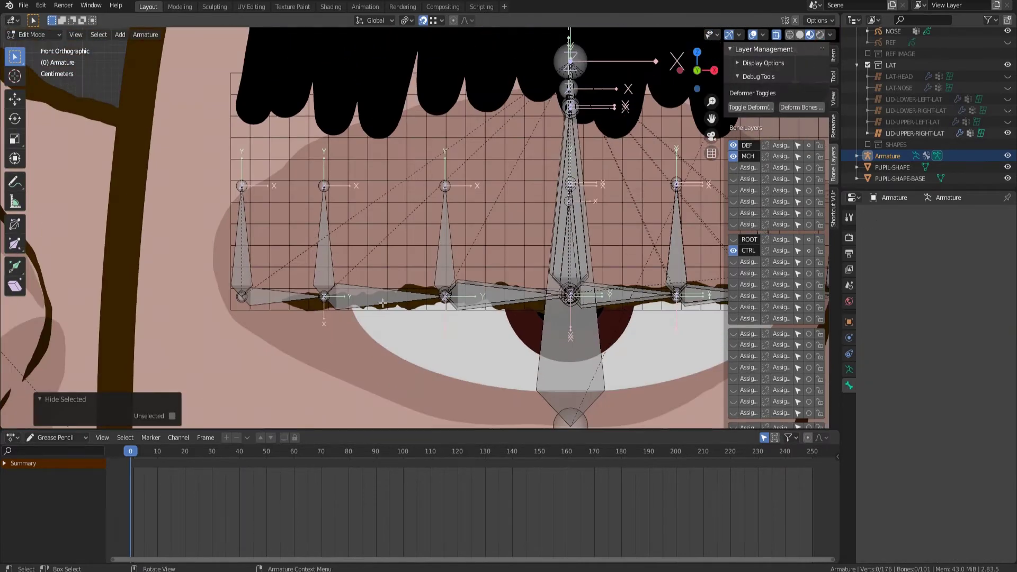
left_click(321, 243)
key("g")
left_click(321, 216)
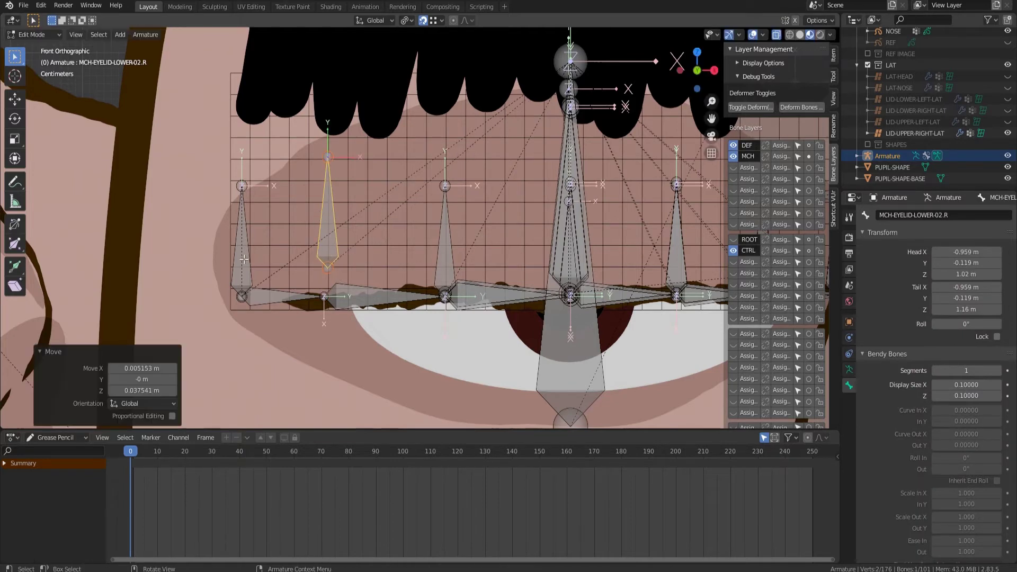
left_click(244, 259)
key("g")
left_click(253, 228)
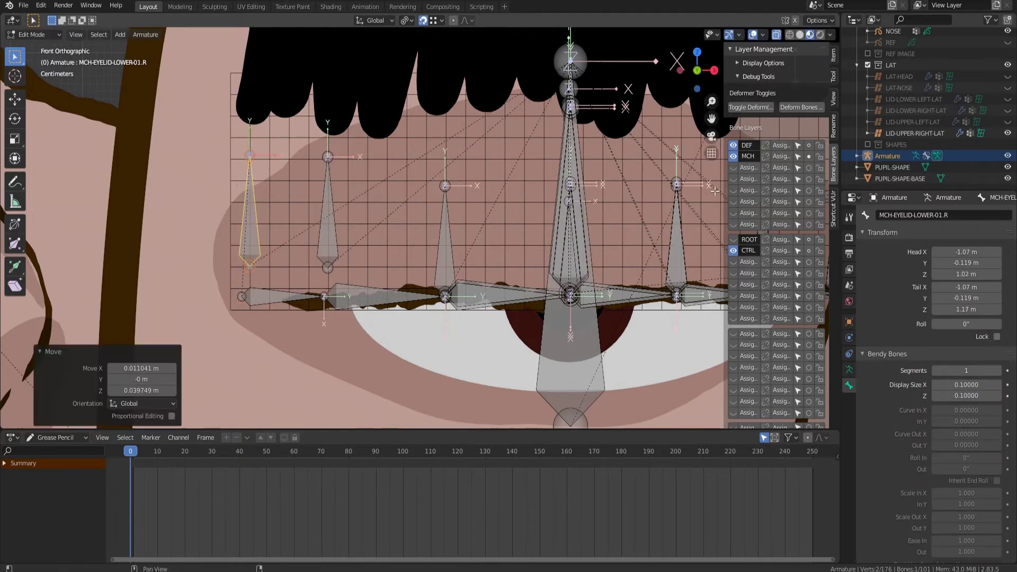
Show the LID-LOWER-RIGHT-LAT lattice in place of LID-UPPER-RIGHT-LAT and reveal all hidden bones.
left_click(1008, 133)
left_click(1008, 111)
scroll(530, 186, "up", 2)
left_click(370, 228)
key("alt+h")
Move the ends of DEF-EYELID-LOWER-01.R along X to line up with the upper eyelid joints, and hide the overlapping upper eyelid bones.
left_click(281, 329)
key("h")
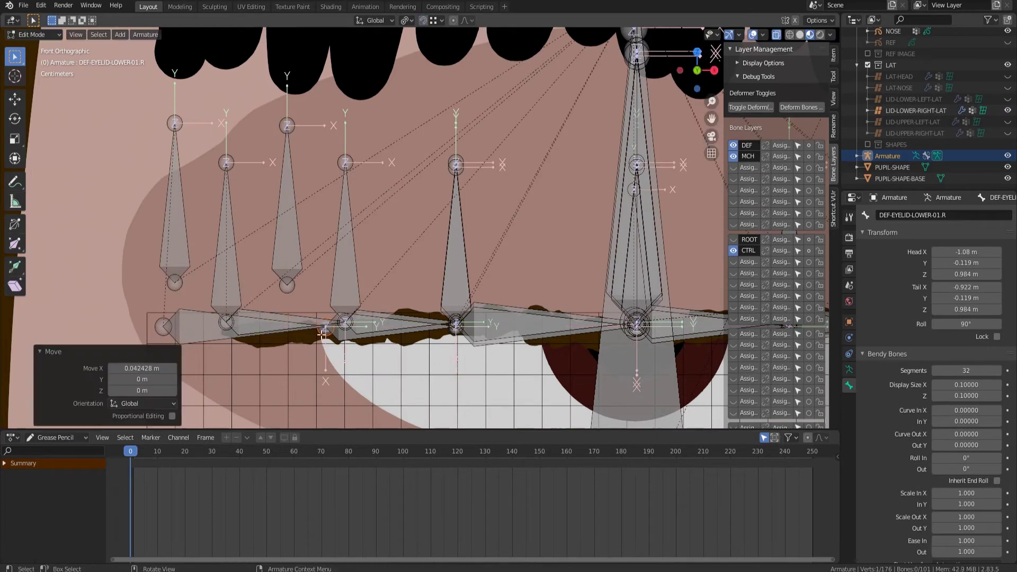
left_click(350, 289)
key("h")
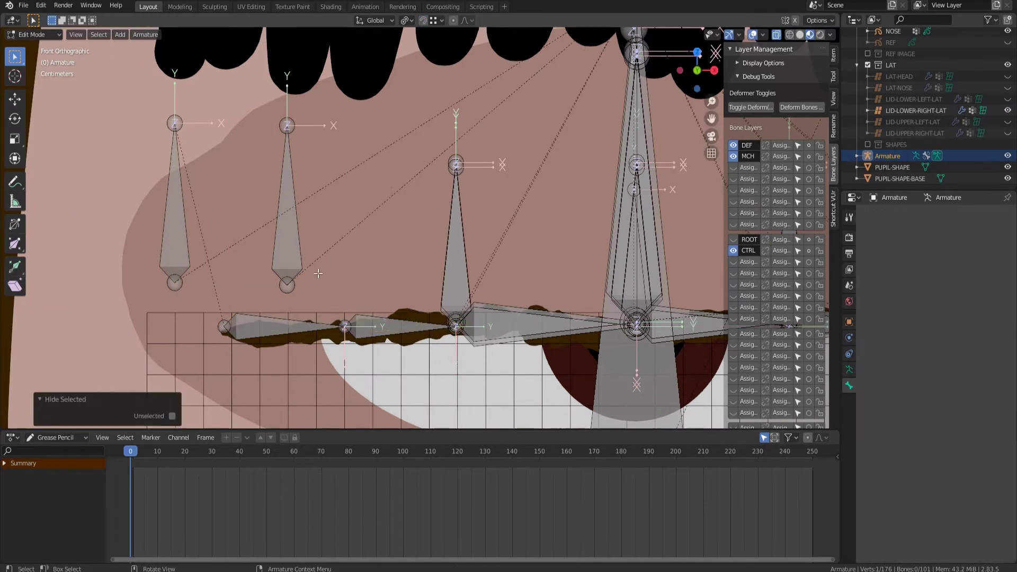
Snap MCH-EYELID-LOWER-02.R to the tail of DEF-EYELID-LOWER-01.R and MCH-EYELID-LOWER-01.R to its head.
left_click(288, 239)
left_click(424, 22)
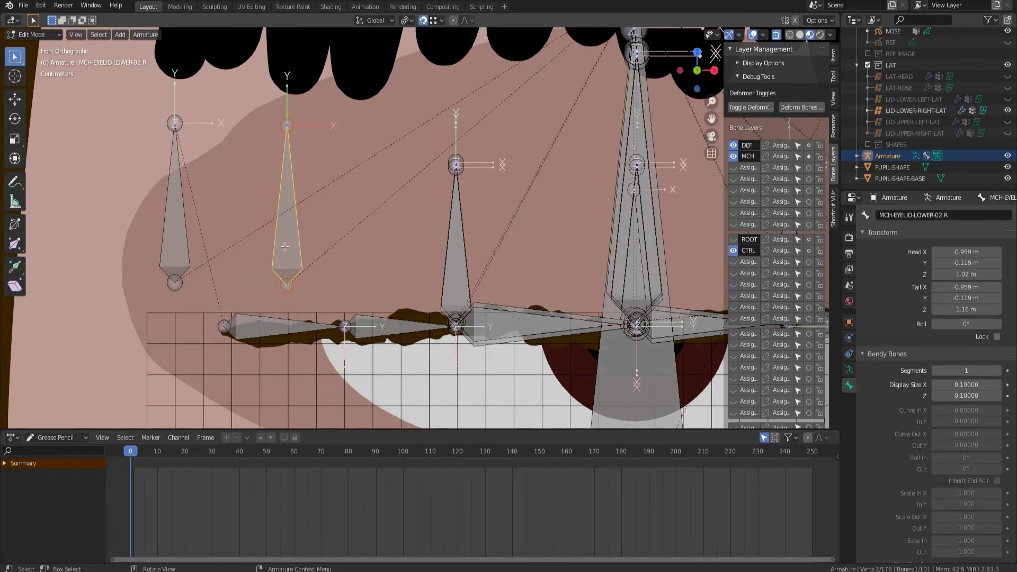
key("g")
left_click(345, 326)
left_click(160, 250)
key("g")
left_click(226, 319)
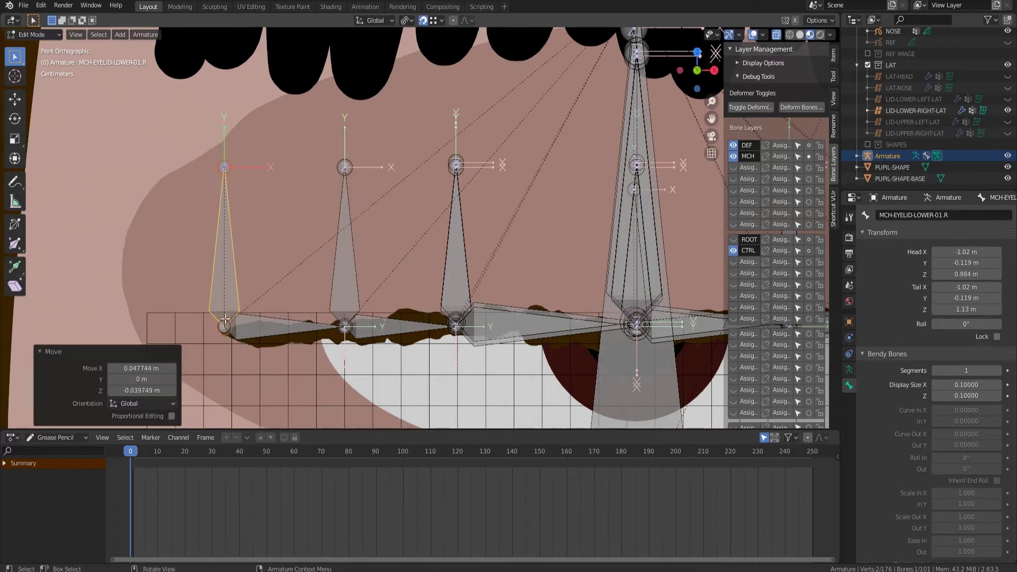
scroll(299, 301, "down", 2)
left_click(182, 265)
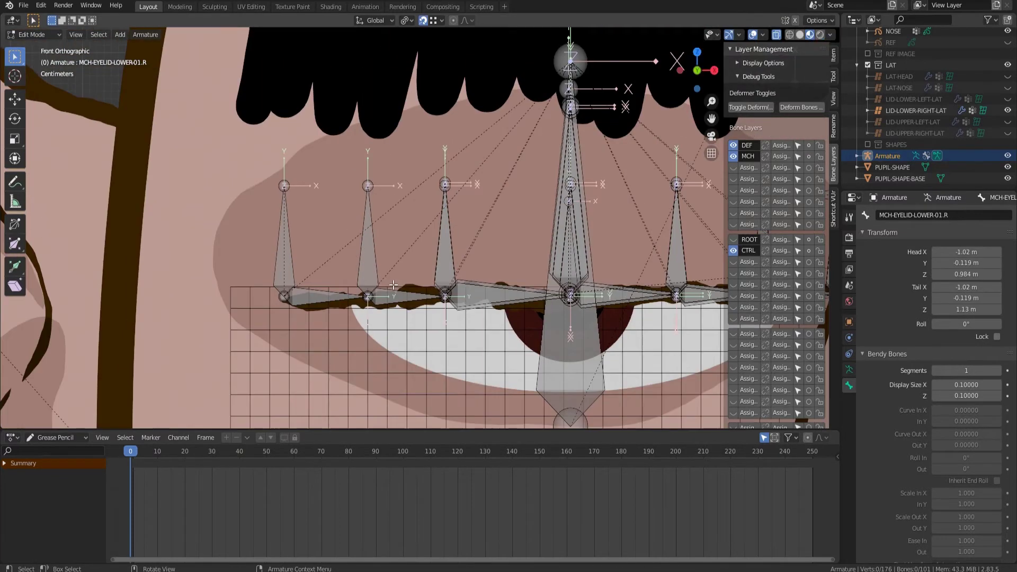
Switch the armature to Pose Mode and clear the location of CTRL-EYELID-LOWER.R.
key("ctrl+Tab")
scroll(393, 284, "down", 1)
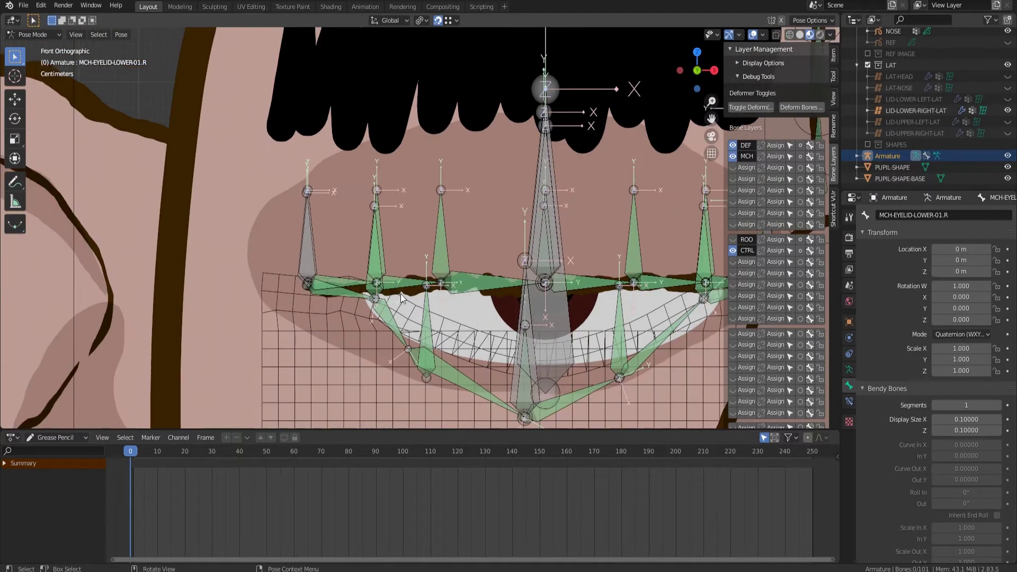
left_click(517, 335)
left_click(515, 378)
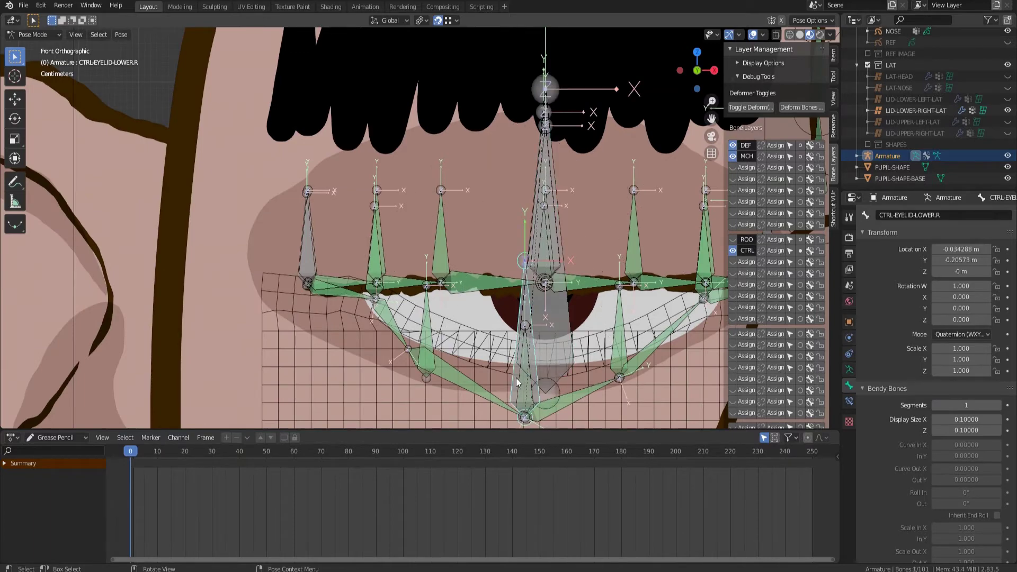
key("alt+g")
middle_click_drag(516, 377, 405, 335)
key("KP_1")
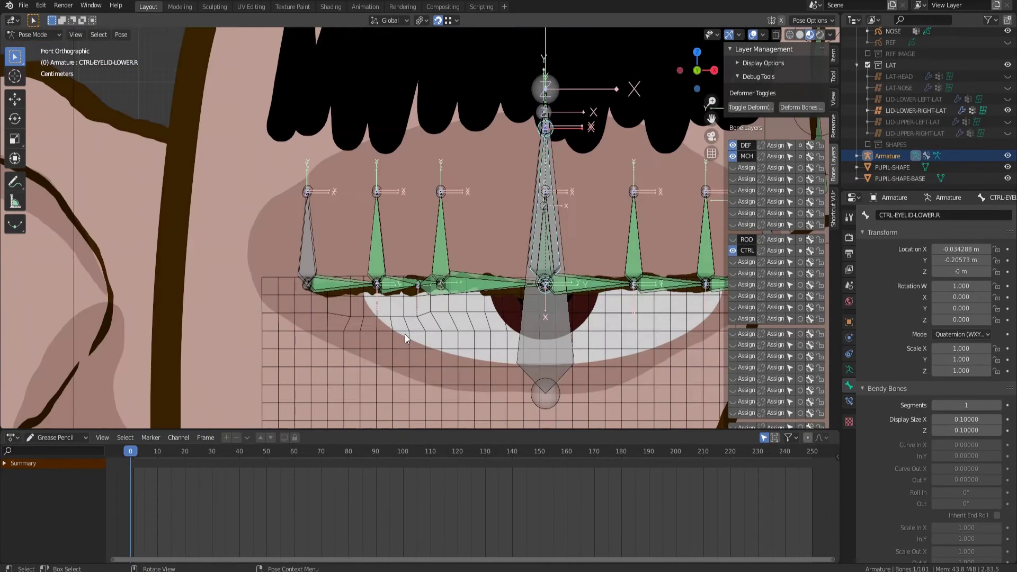
Show the bone constraints of DEF-EYELID-LOWER-06.R at the eye's inner corner.
middle_click_drag(593, 320, 390, 309, "shift")
left_click(527, 290)
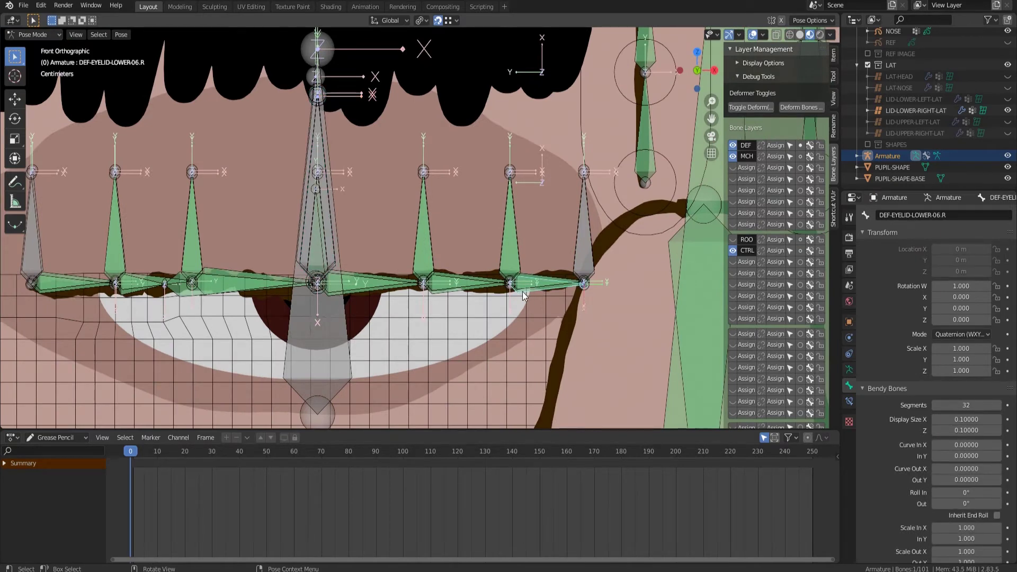
left_click(849, 401)
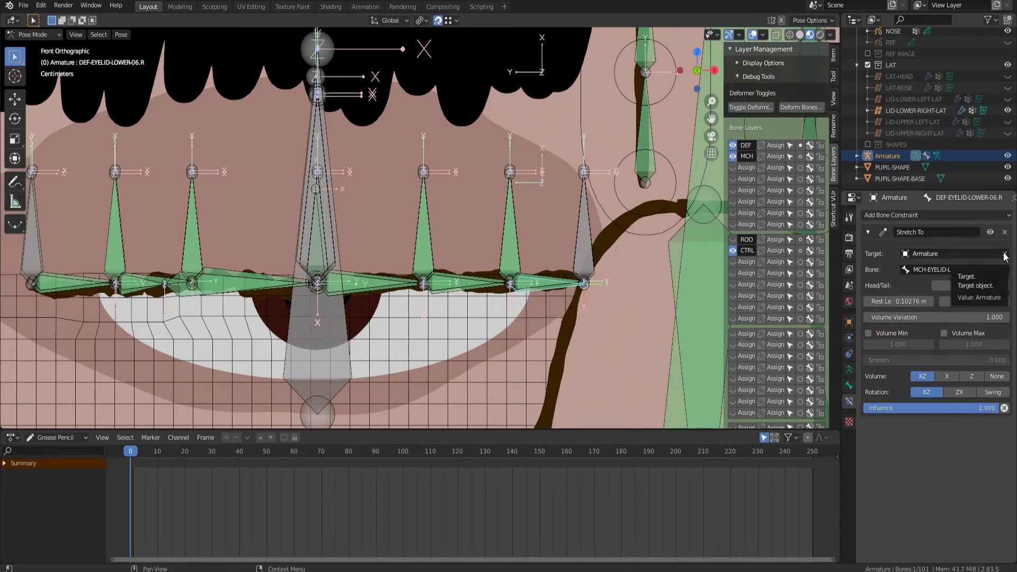
Move CTRL-EYELID-UPPER.R upward to open the right upper eyelid.
left_click(328, 196)
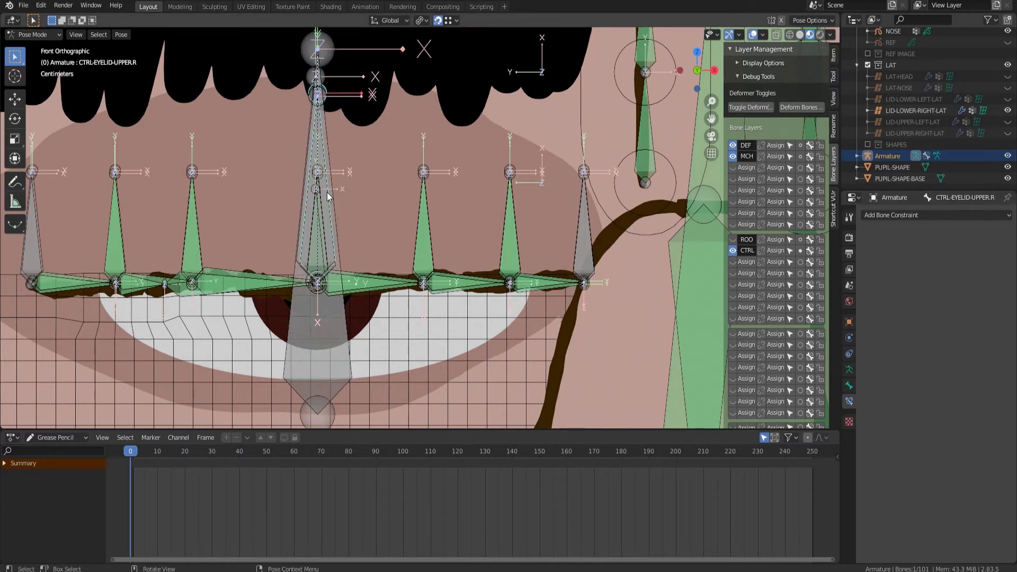
key("g")
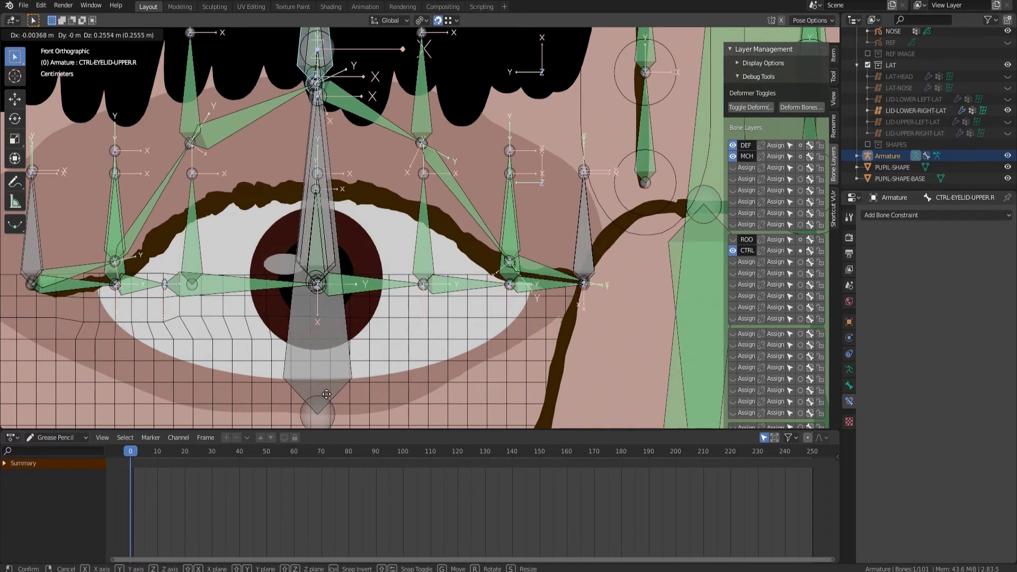
left_click(331, 347)
Delete the Stretch To constraint from each of the six bones DEF-EYELID-LOWER-06.R through DEF-EYELID-LOWER-01.R.
left_click(550, 290)
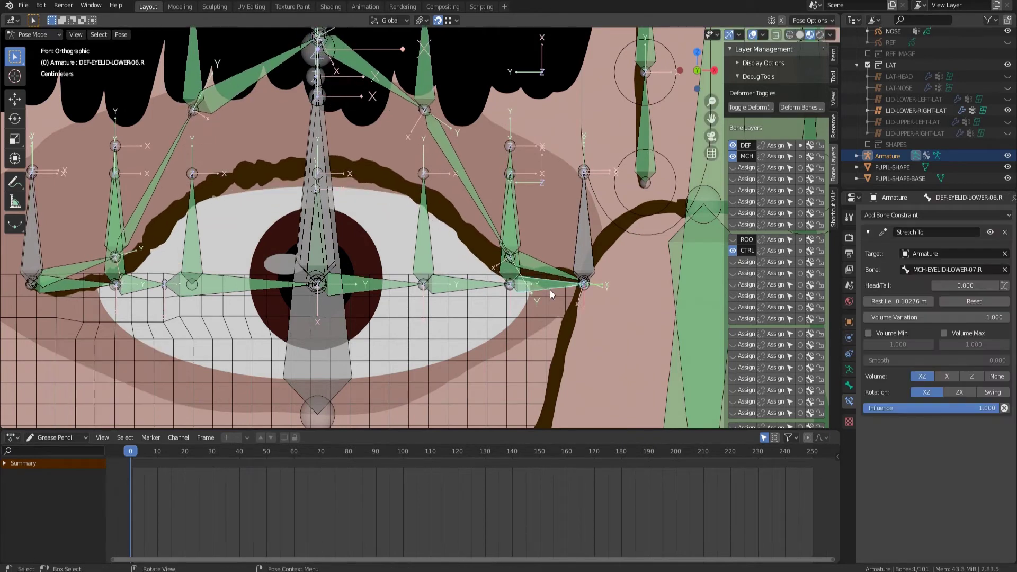
left_click(1005, 232)
left_click(469, 285)
left_click(1005, 232)
left_click(382, 285)
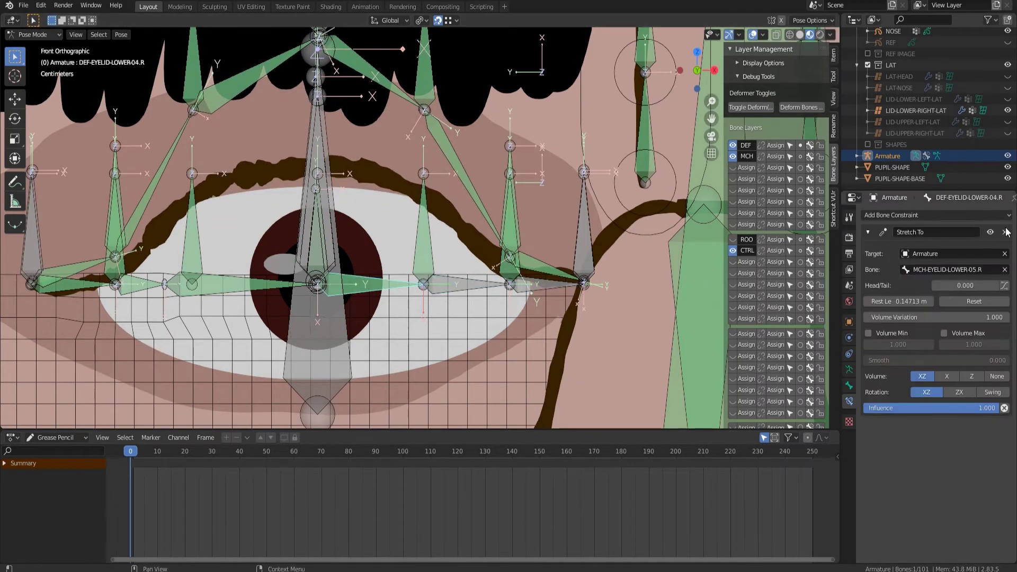
left_click(1004, 232)
left_click(249, 286)
left_click(1004, 232)
left_click(142, 285)
left_click(1005, 232)
left_click(77, 286)
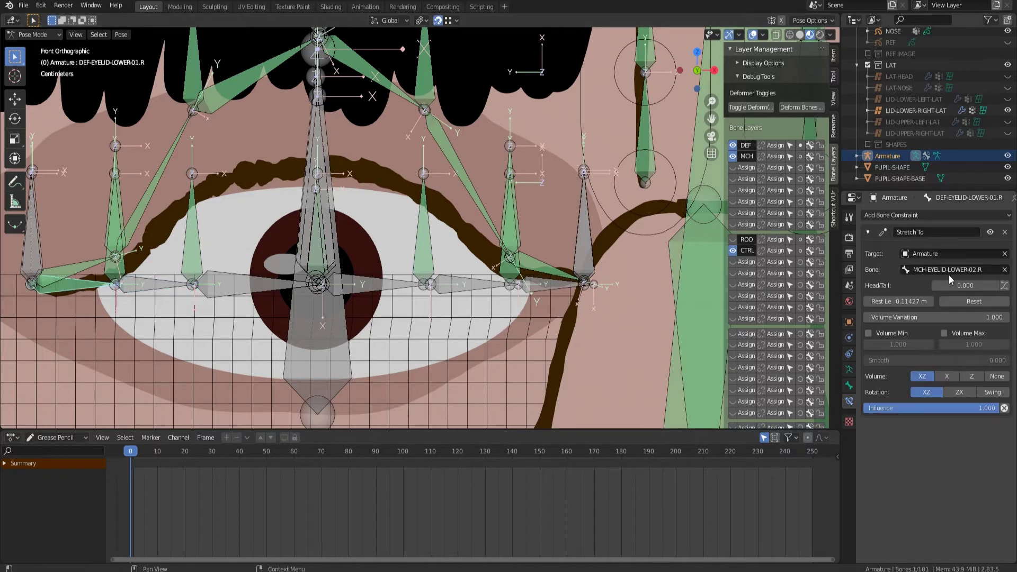
left_click(1004, 232)
Leave Pose Mode, open the LID-LOWER-RIGHT-LAT lattice in Edit Mode and show its vertex groups.
middle_click_drag(238, 321, 335, 310, "shift")
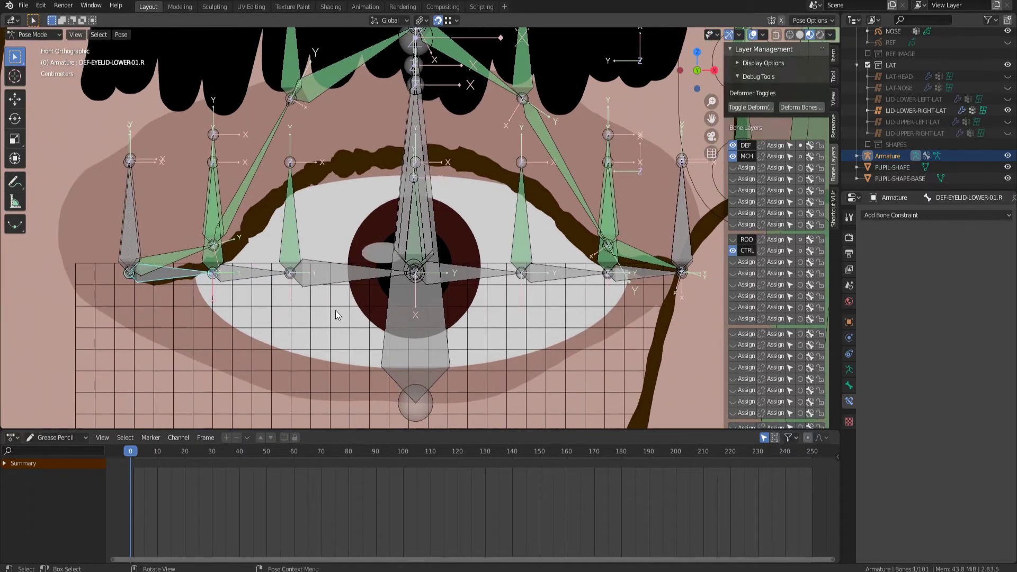
left_click(293, 341)
left_click(42, 35)
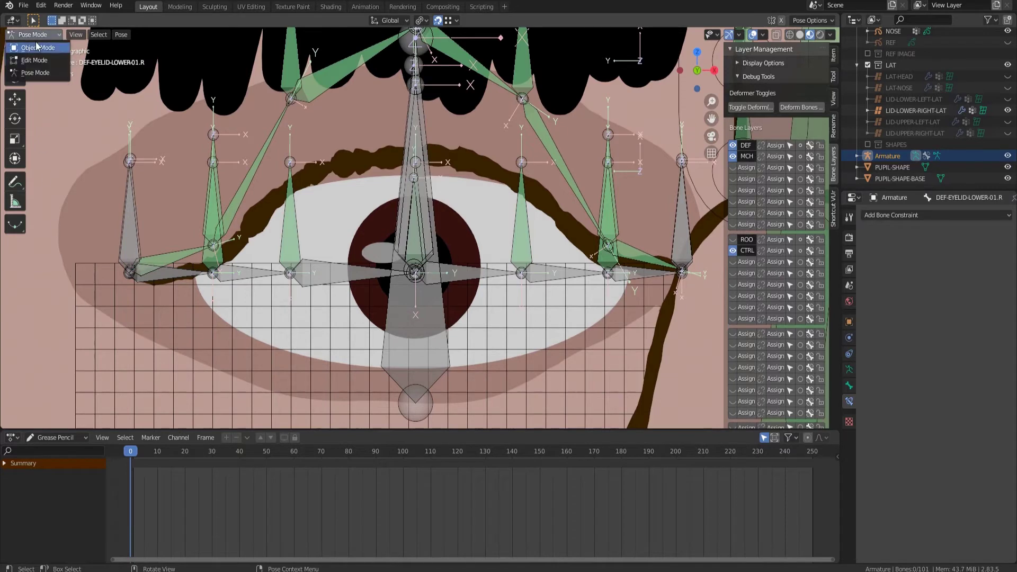
left_click(36, 45)
left_click(132, 333)
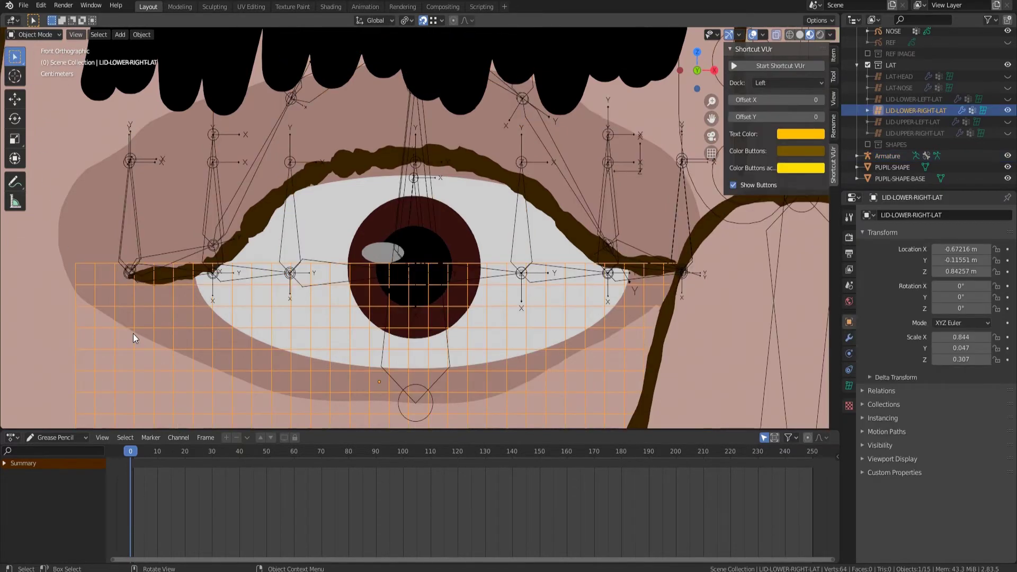
key("Tab")
left_click(849, 386)
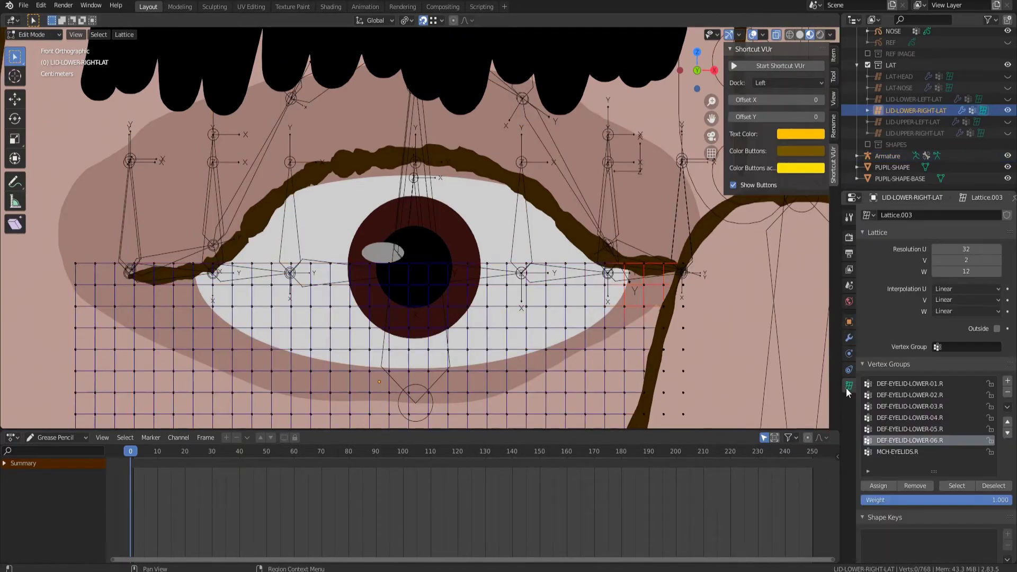
Select the upper three rows of lattice points between the outer eye corner and the DEF-EYELID-LOWER-03.R vertex group.
left_click(911, 394)
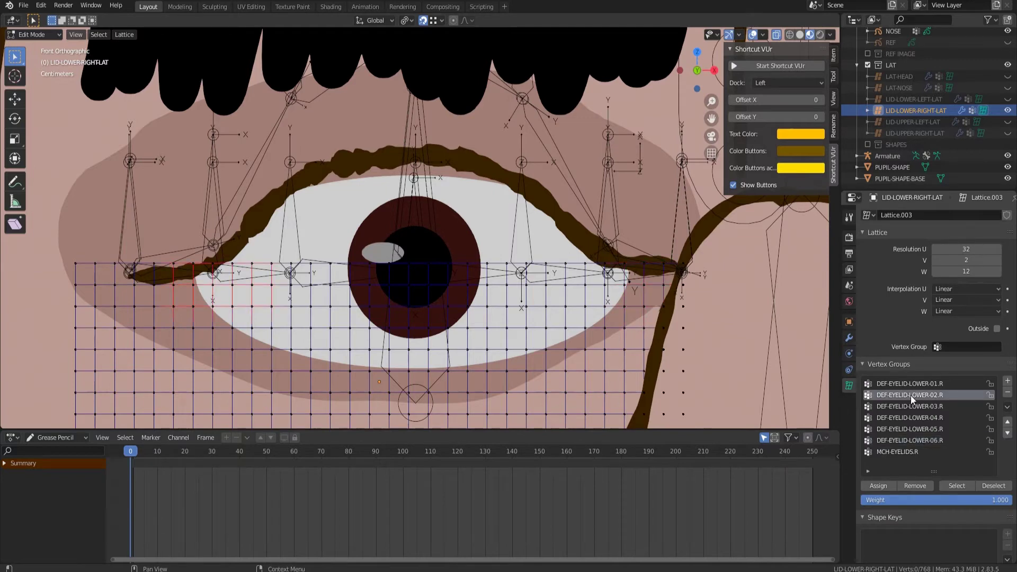
left_click(908, 407)
middle_click_drag(205, 320, 335, 320, "shift")
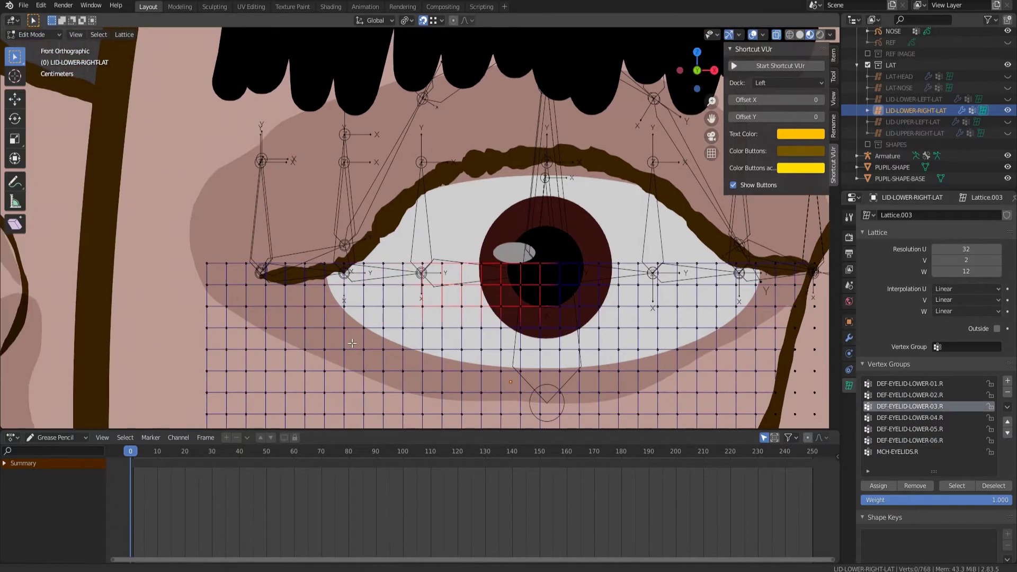
scroll(335, 321, "up", 2)
key("c")
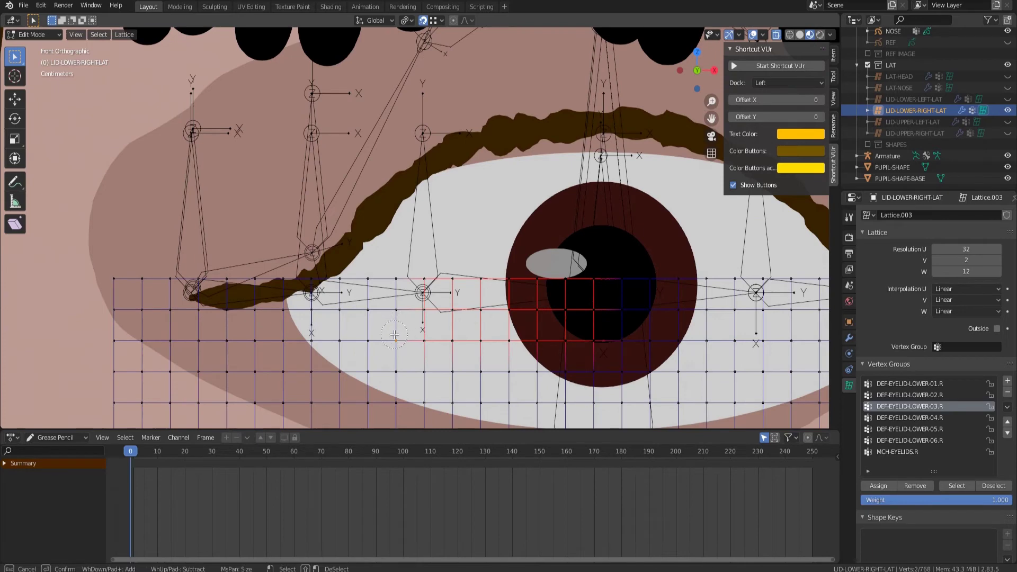
left_click_drag(373, 276, 312, 287)
key("Escape")
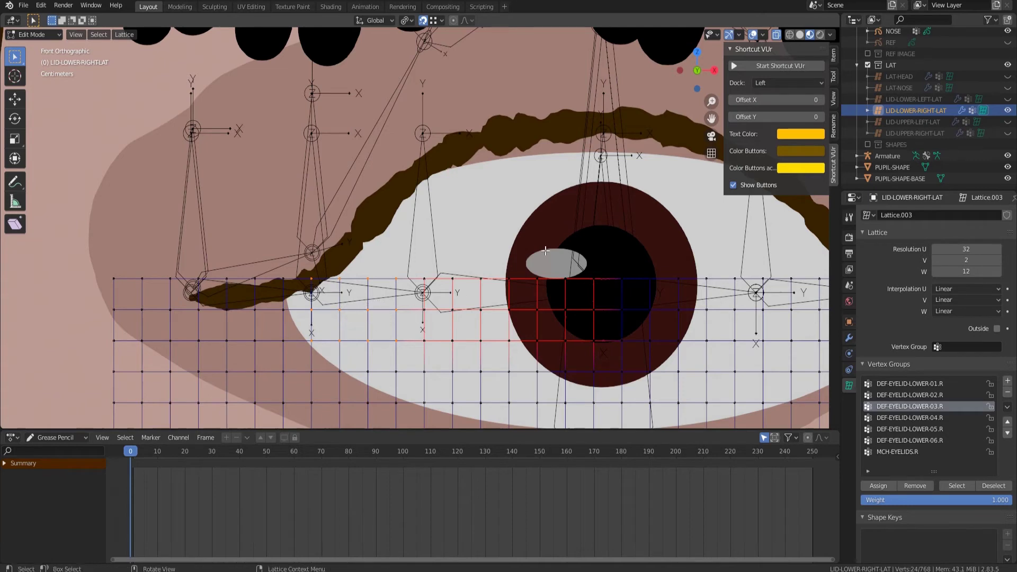
Unhide the EYELID-LOWER.R Grease Pencil object.
scroll(955, 122, "up", 3)
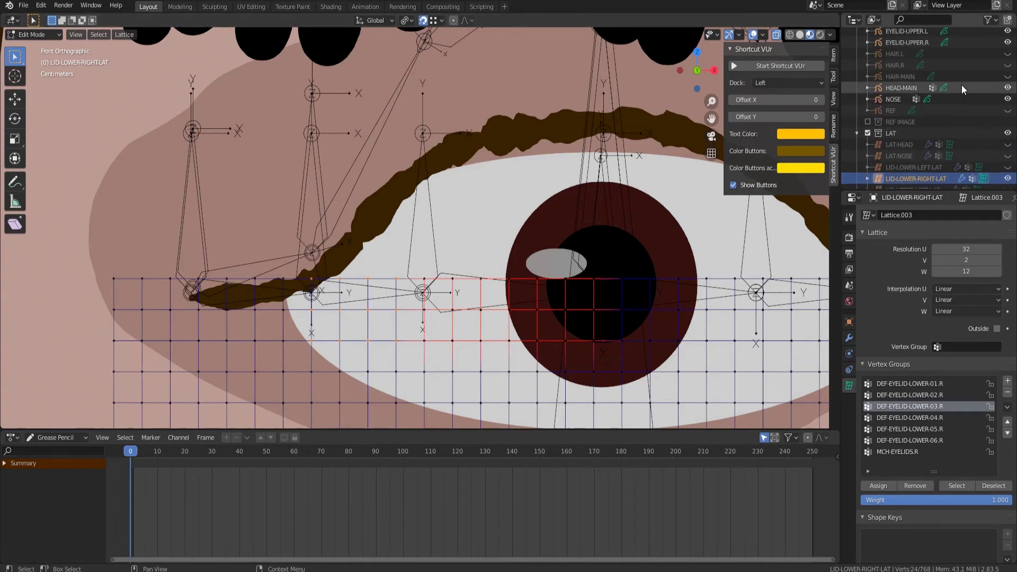
scroll(961, 85, "up", 2)
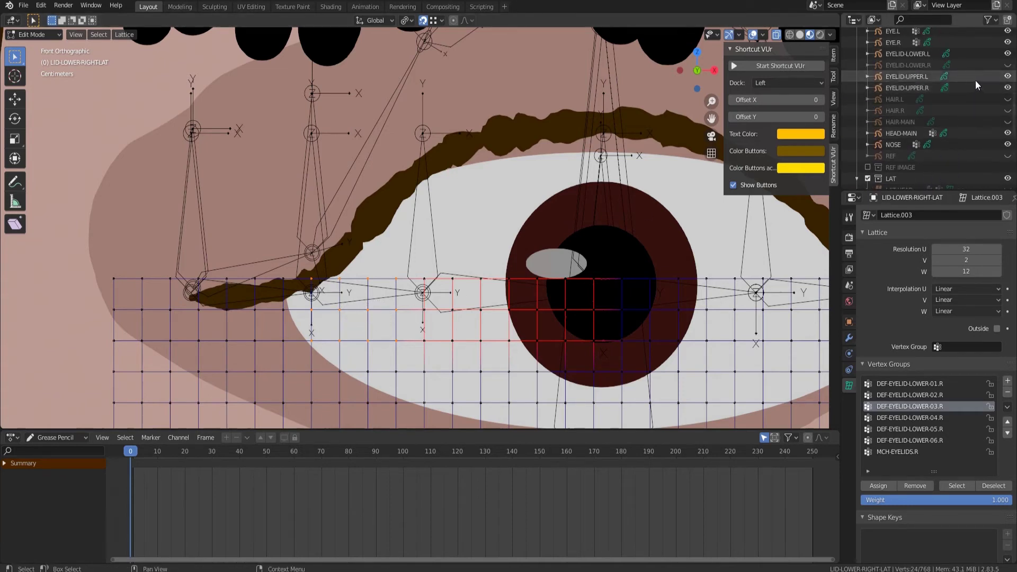
left_click(1007, 65)
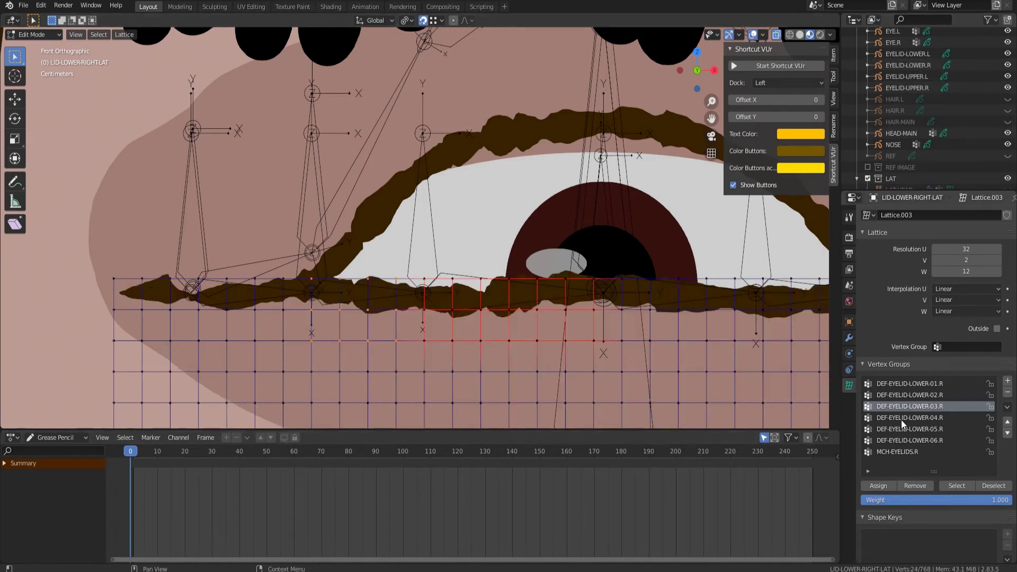
Remove all lattice points from the vertex groups DEF-EYELID-LOWER-02.R and DEF-EYELID-LOWER-01.R.
left_click(903, 394)
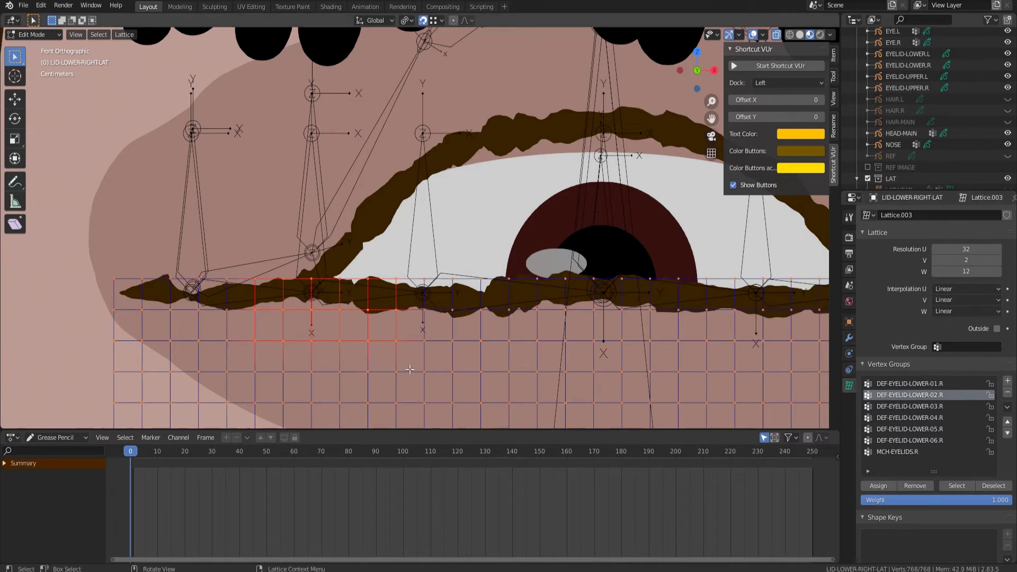
left_click(910, 487)
left_click(885, 386)
left_click(932, 486)
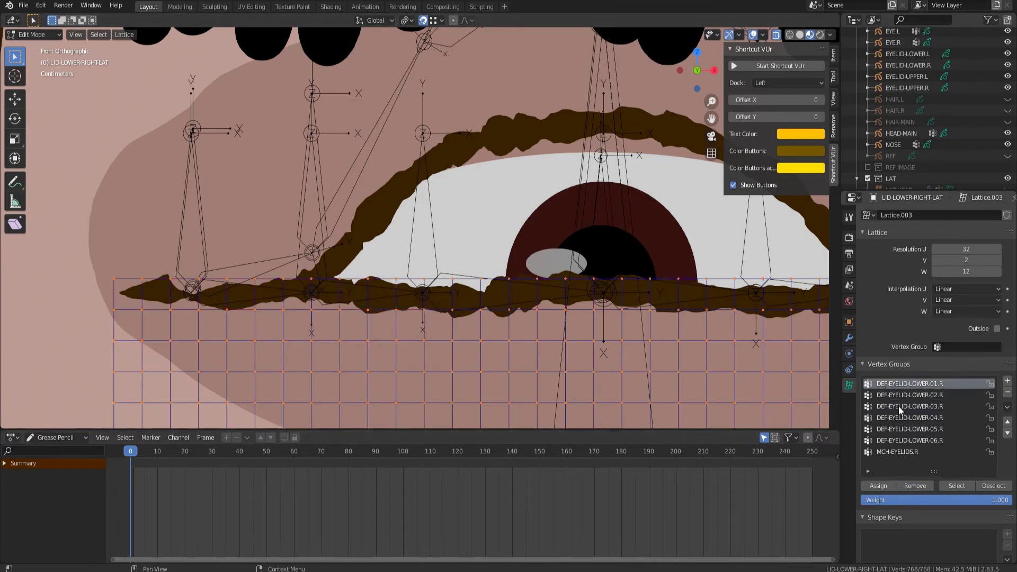
Assign the four lattice columns outward of the DEF-EYELID-LOWER-03.R group, three rows deep, to DEF-EYELID-LOWER-02.R.
left_click(899, 407)
key("alt+a")
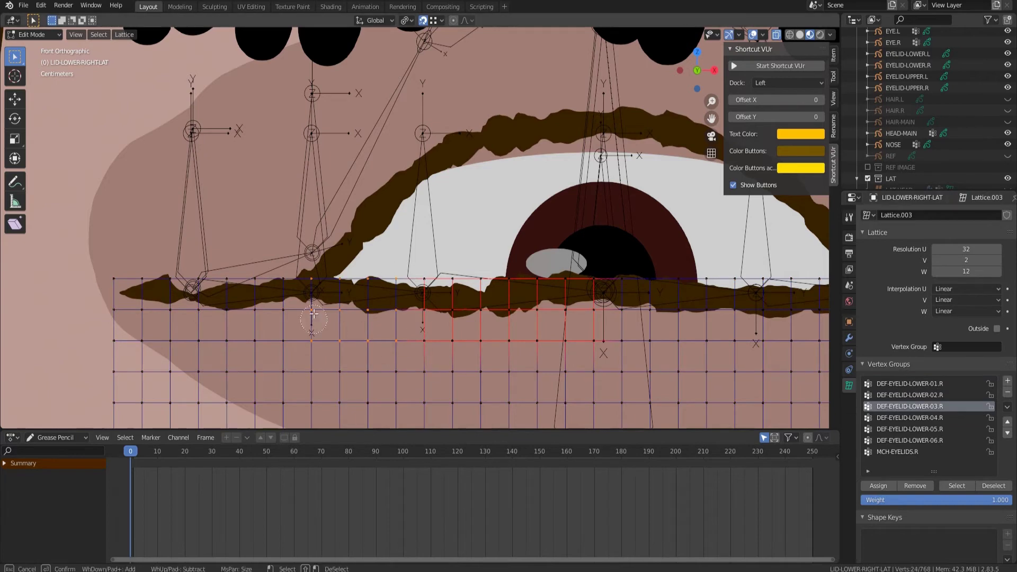
left_click_drag(302, 268, 405, 350)
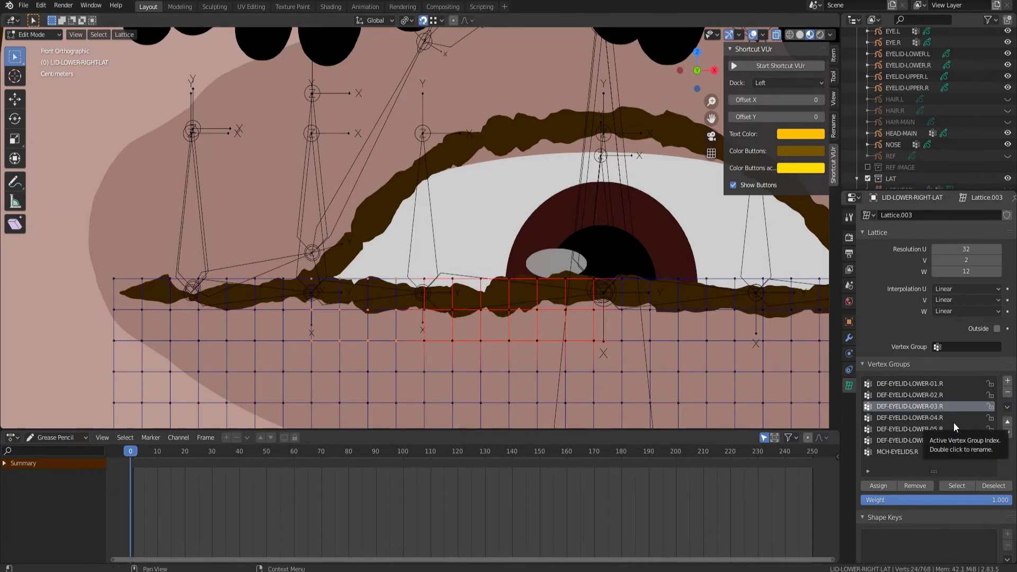
left_click(905, 395)
left_click(879, 487)
Assign the next four outer lattice columns, three rows deep, to the DEF-EYELID-LOWER-01.R vertex group.
key("alt+a")
key("c")
left_click(285, 344)
left_click_drag(285, 344, 199, 282)
key("Escape")
scroll(228, 329, "up", 1)
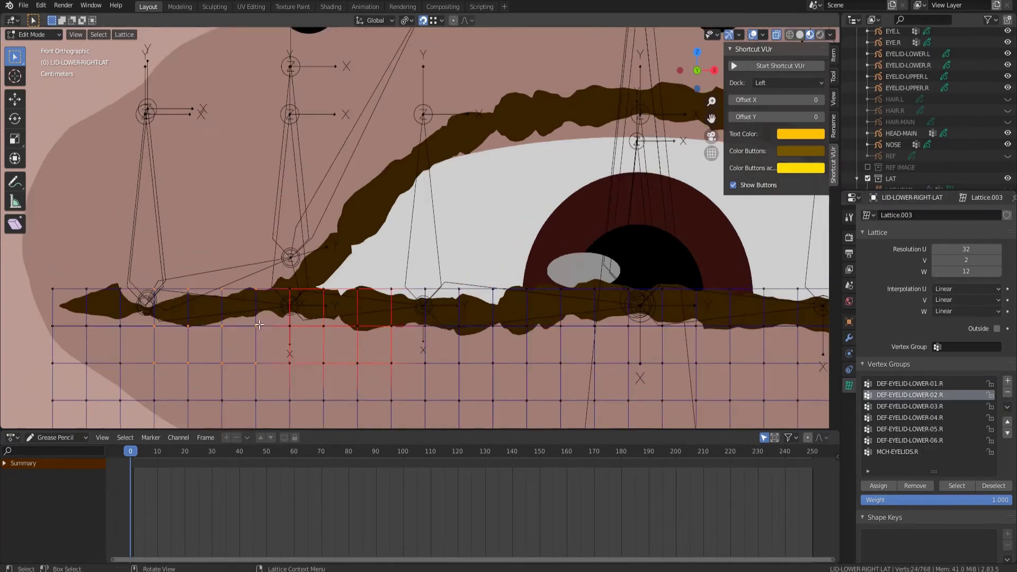
left_click(905, 384)
left_click(879, 486)
Deselect all lattice points and return the lattice to Object Mode.
middle_click_drag(381, 359, 486, 359, "shift")
key("alt+a")
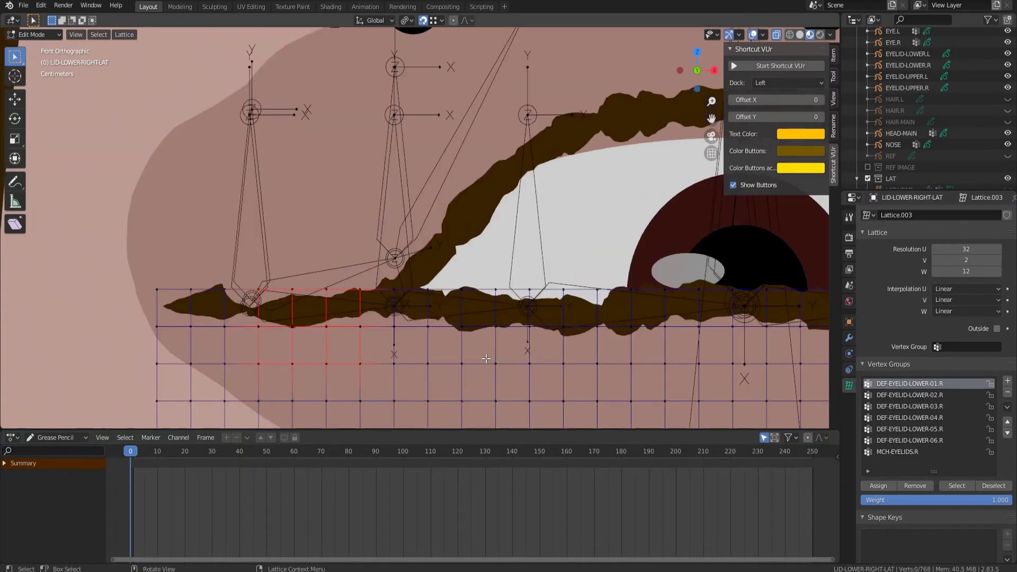
scroll(382, 342, "down", 2)
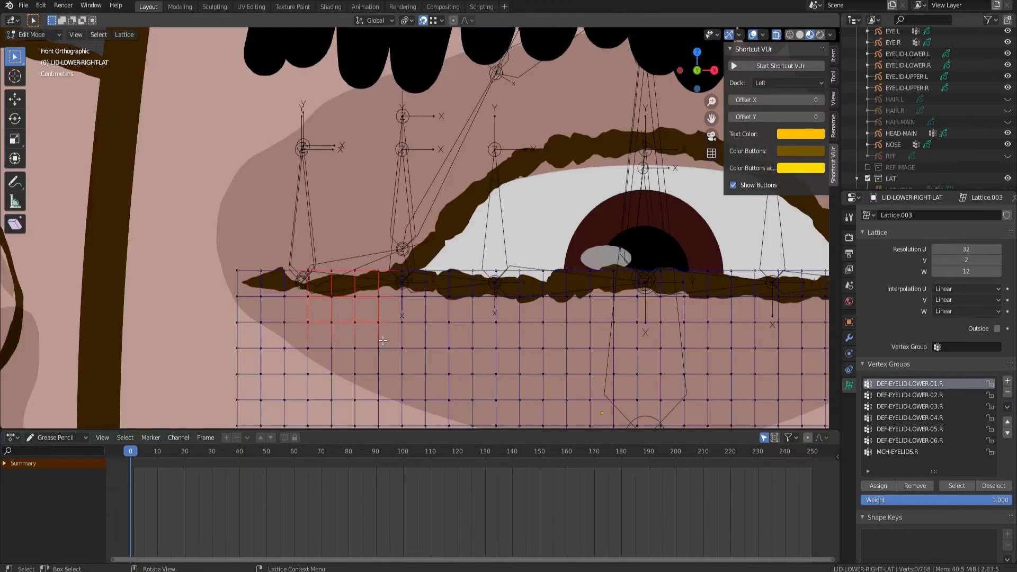
scroll(383, 341, "up", 2)
left_click(35, 34)
left_click(37, 45)
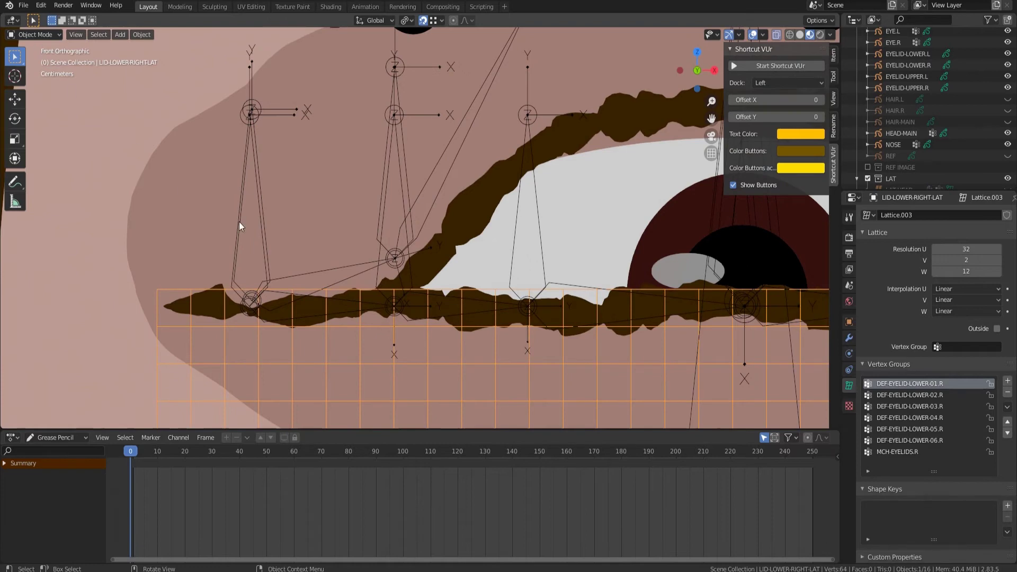
left_click(233, 283)
key("Tab")
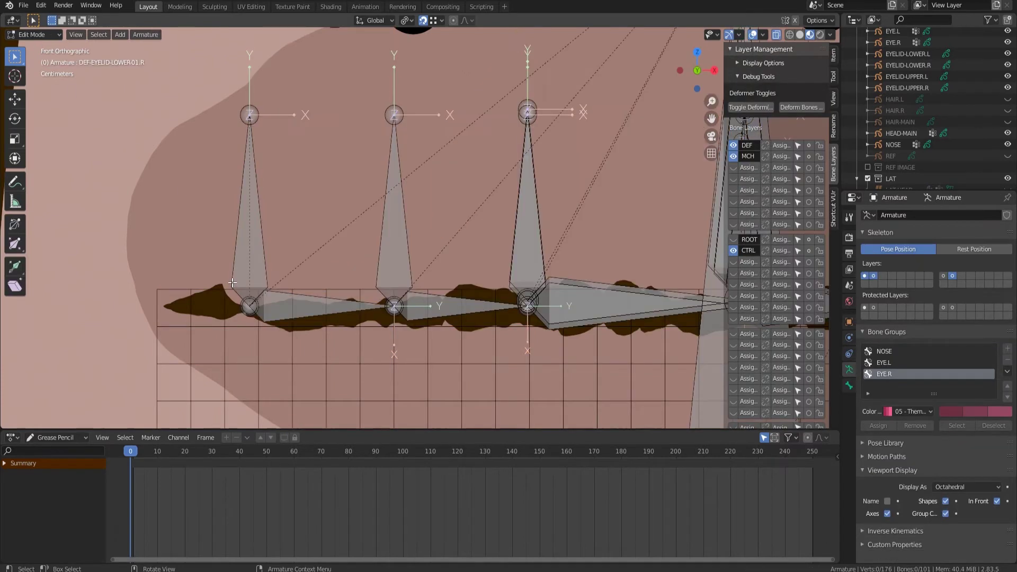
left_click(33, 35)
left_click(35, 46)
Open EYELID-LOWER.R in Edit Mode, make EYELID-LINE the active layer and lock the other layers.
left_click(179, 307)
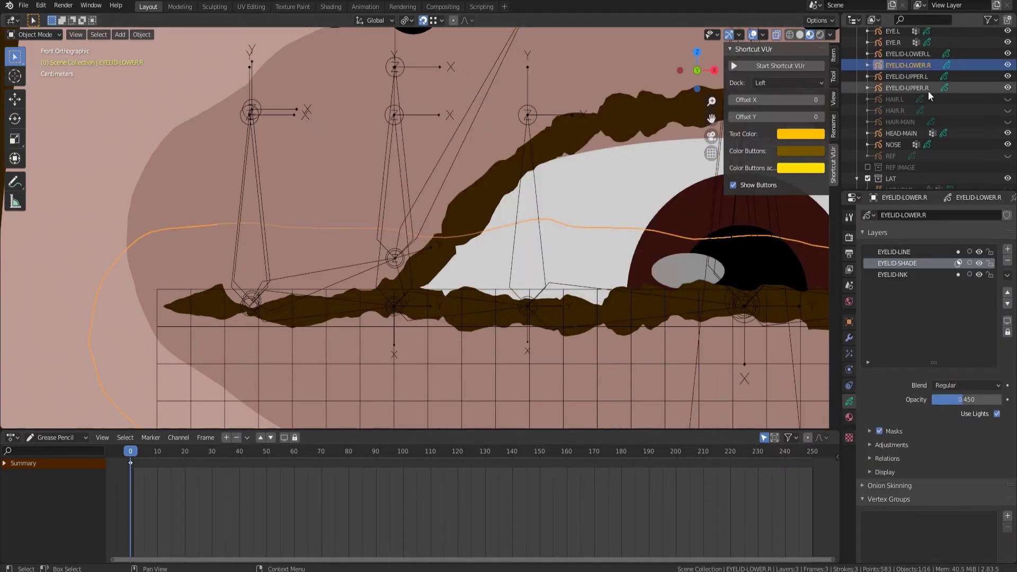
scroll(269, 330, "down", 1)
left_click(45, 35)
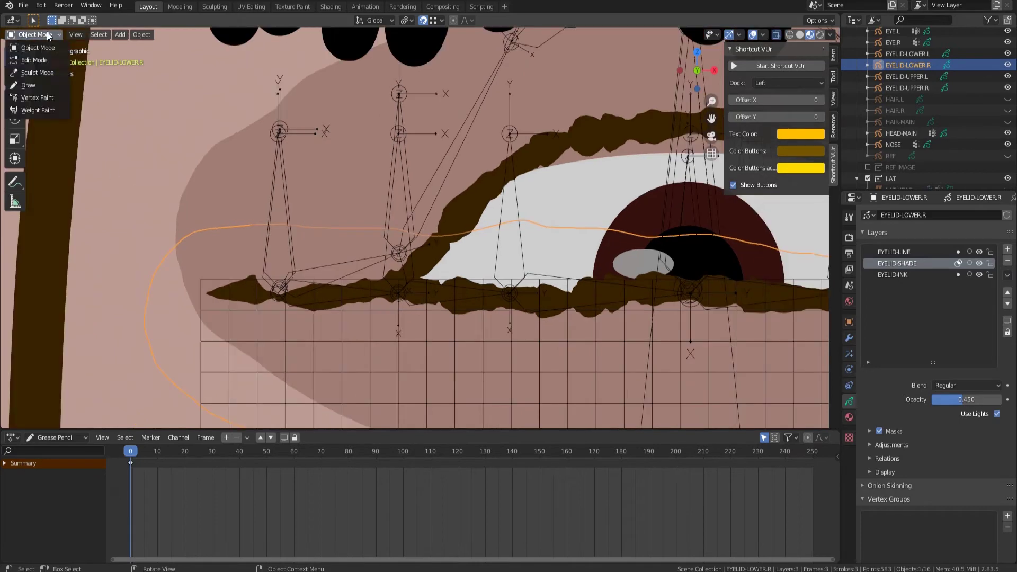
left_click(45, 60)
left_click(933, 252)
left_click(1007, 331)
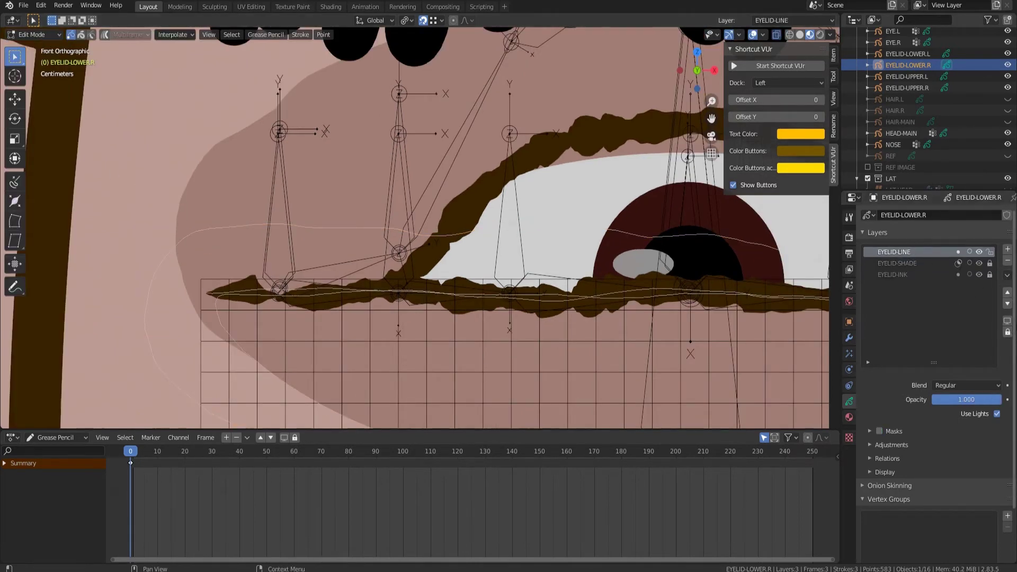
Delete the points of the lower lid line that extend outward past the outer eye corner bone.
scroll(206, 312, "up", 2)
key("c")
left_click_drag(109, 320, 185, 327)
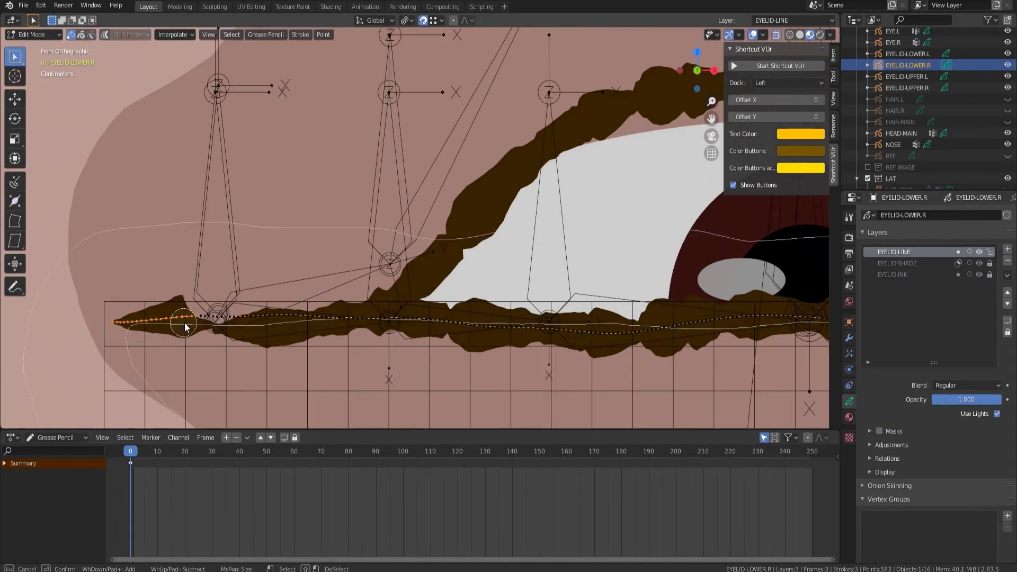
key("Escape")
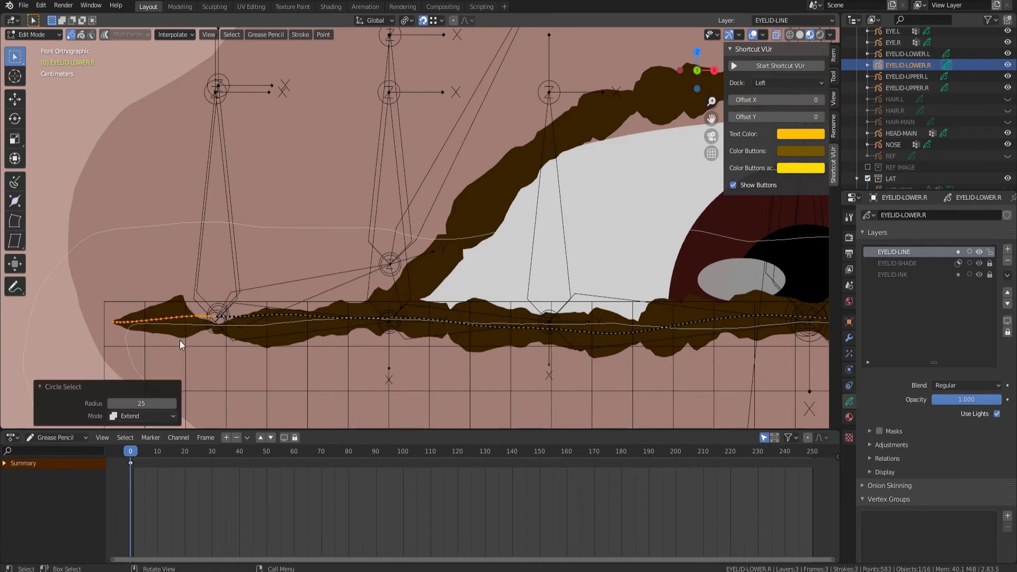
key("x")
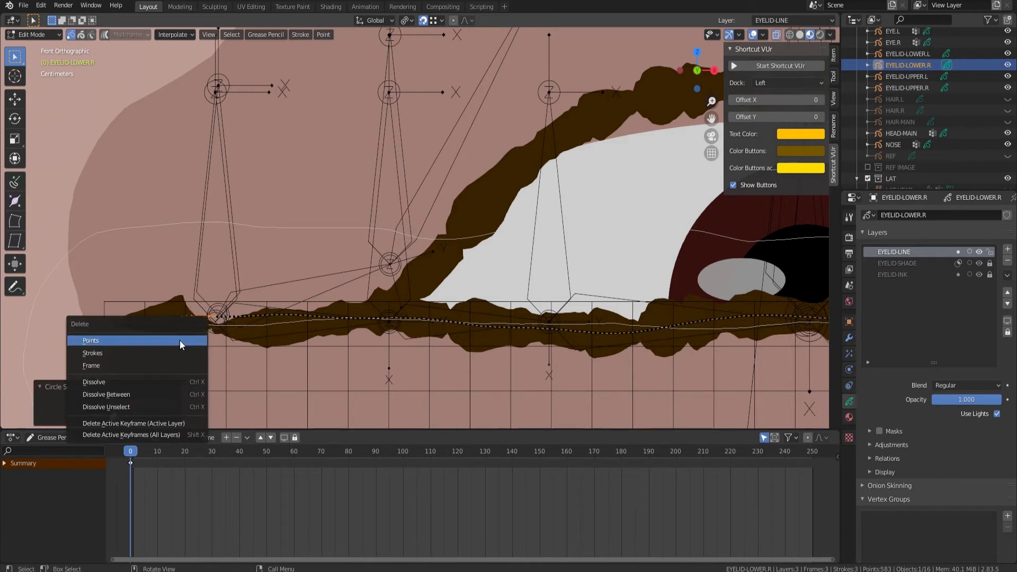
left_click(180, 340)
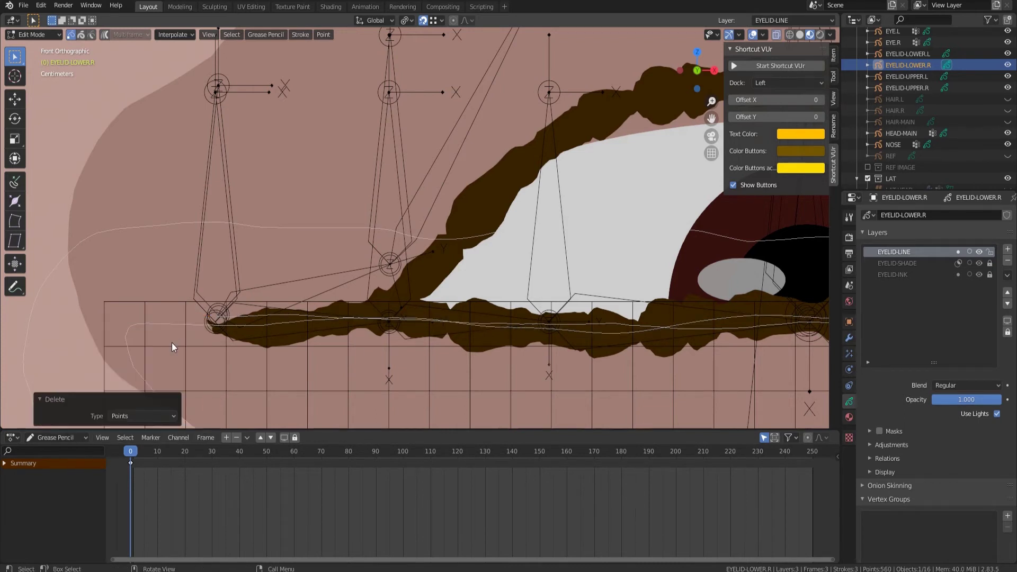
Hide EYELID-UPPER.R and taper the outer end of the lower lid line in Sculpt Mode with the Thickness brush.
left_click(1007, 88)
left_click(33, 35)
left_click(35, 69)
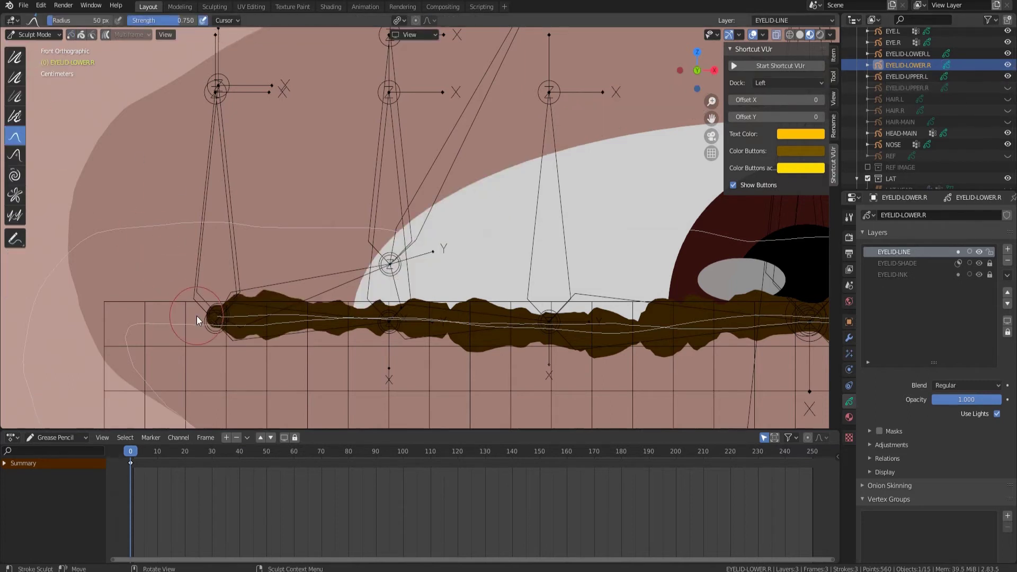
left_click(14, 78)
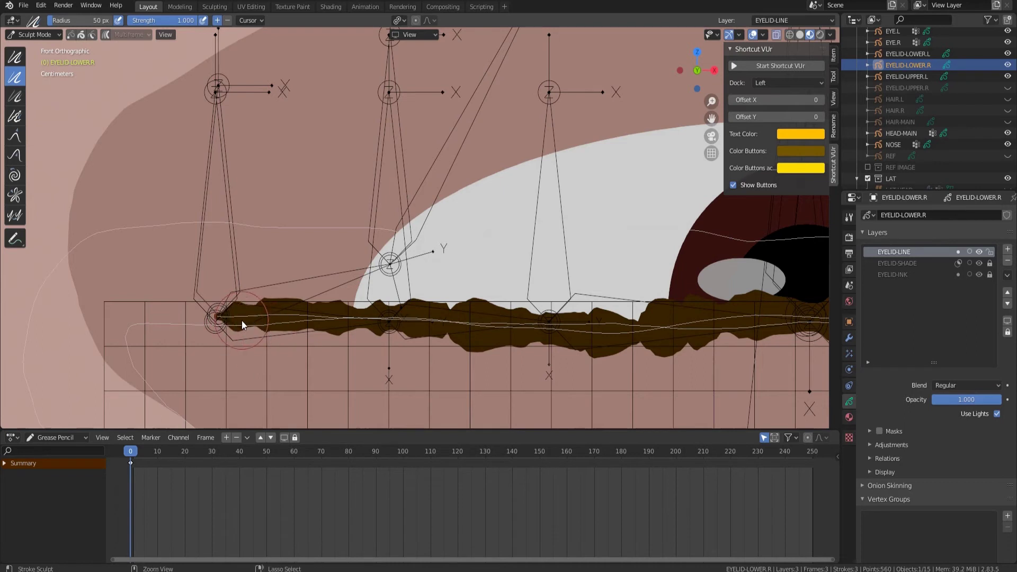
scroll(272, 321, "down", 2)
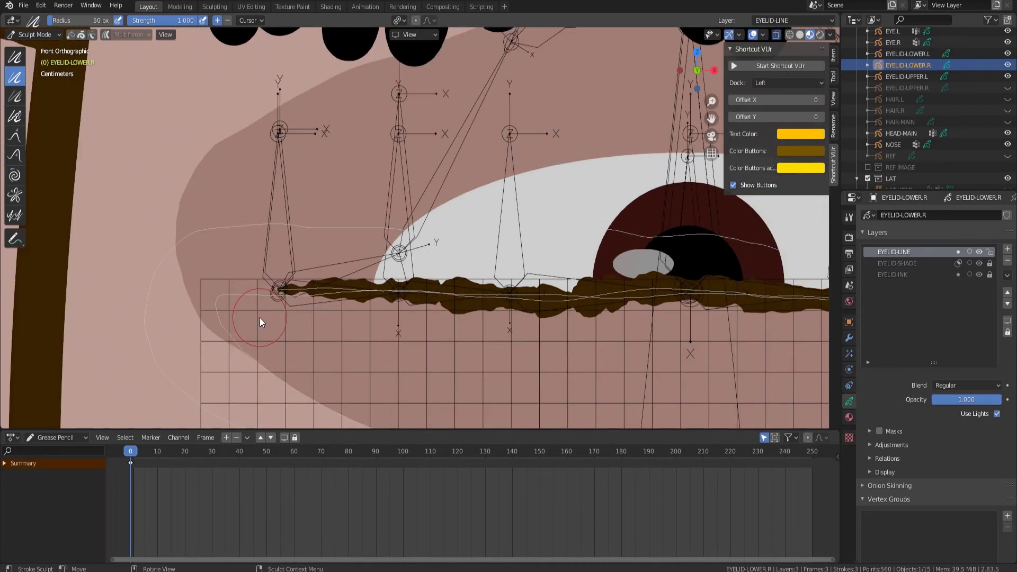
Lock only the EYELID-LINE layer and pull the outer ends of the shade and ink shapes toward the eye corner with the Grab brush.
left_click(15, 137)
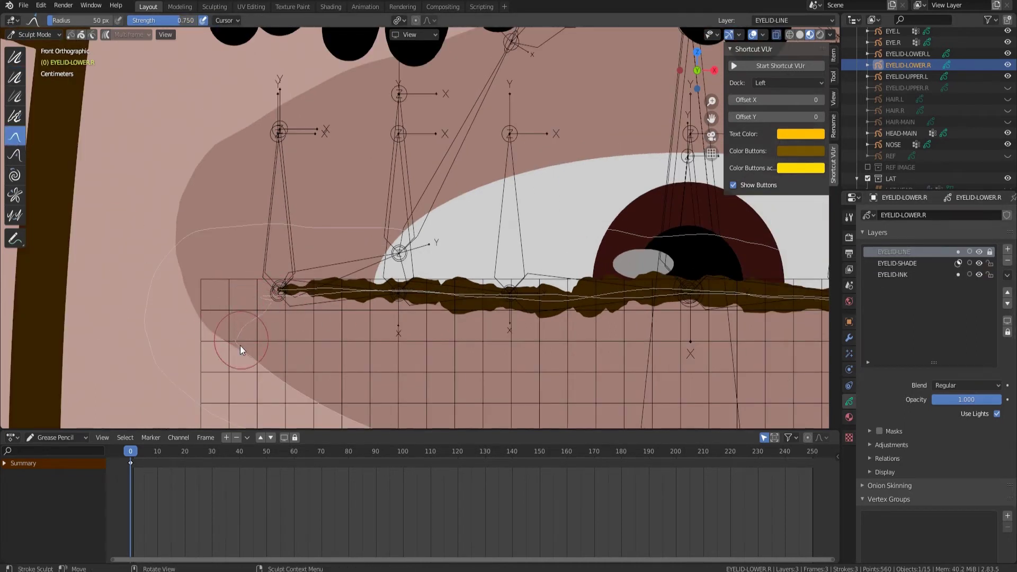
scroll(326, 338, "down", 2)
left_click_drag(335, 343, 317, 307)
left_click_drag(246, 288, 293, 303)
mouse_move(289, 361)
left_mouse_down()
mouse_move(344, 365)
mouse_move(301, 307)
left_mouse_up()
Unlock the EYELID-LINE layer and return EYELID-LOWER.R to Object Mode.
left_click(990, 253)
left_click(30, 35)
left_click(25, 48)
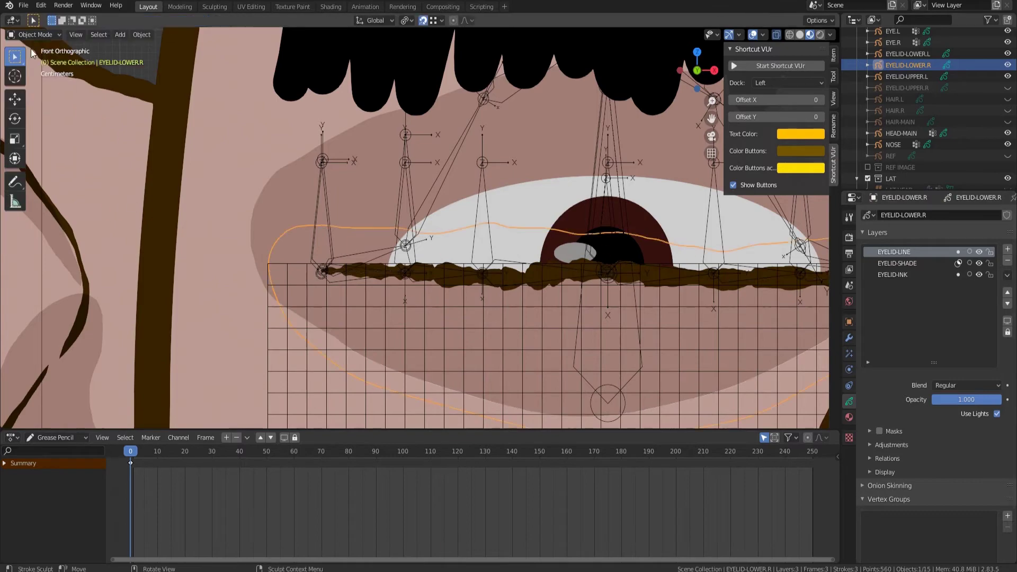
Return to the armature in Pose Mode and add a Stretch To constraint to the innermost lower right lid bone, targeting the inner corner bone.
left_click(26, 35)
left_click(319, 201)
left_click(319, 200)
middle_click_drag(662, 234, 349, 231, "shift")
left_click(565, 239)
left_click(522, 274, "shift")
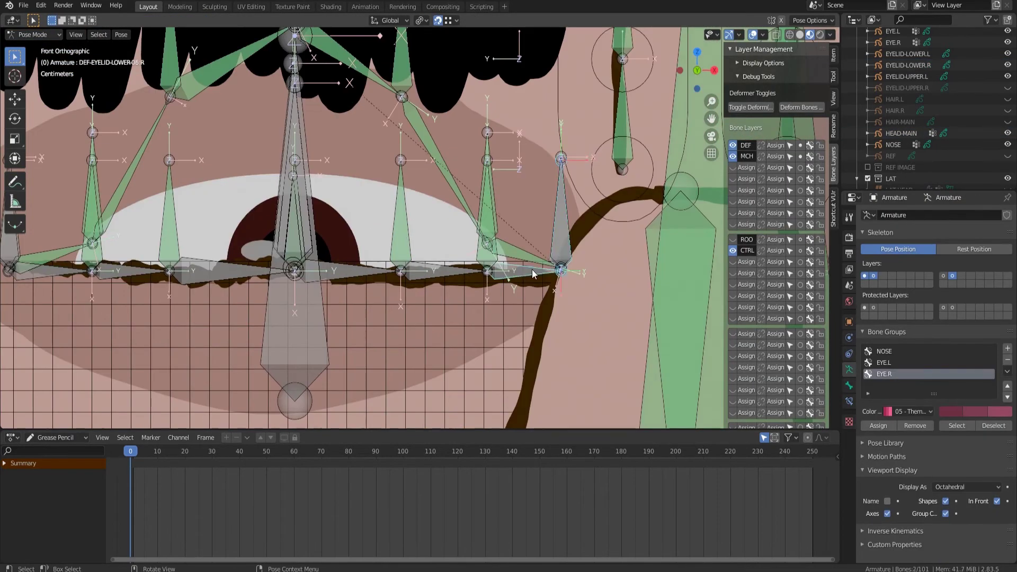
key("ctrl+shift+c")
left_click(519, 274)
Add Stretch To constraints to the next two lower right lid deform bones, each targeting the bone at its inner end.
left_click(488, 254)
left_click(437, 274, "shift")
key("ctrl+shift+c")
left_click(351, 281)
middle_click_drag(292, 263, 490, 308, "shift")
scroll(490, 308, "up", 2)
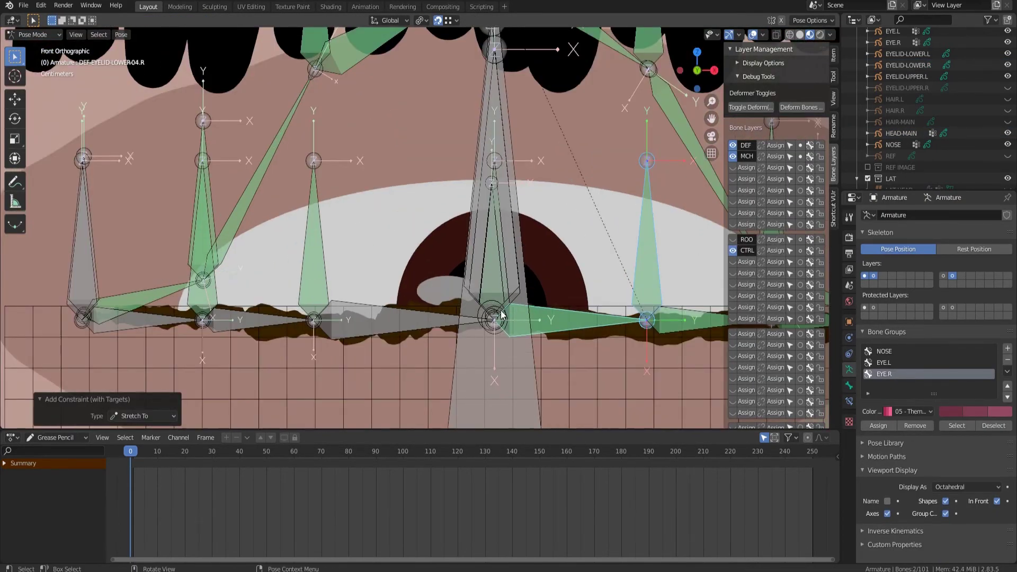
Hide the bones that overlap the lower right lid control at the middle of the eye.
left_click(523, 368)
key("h")
left_click(475, 223)
key("g")
right_click(549, 244)
left_click(473, 222)
key("h")
left_click(494, 253)
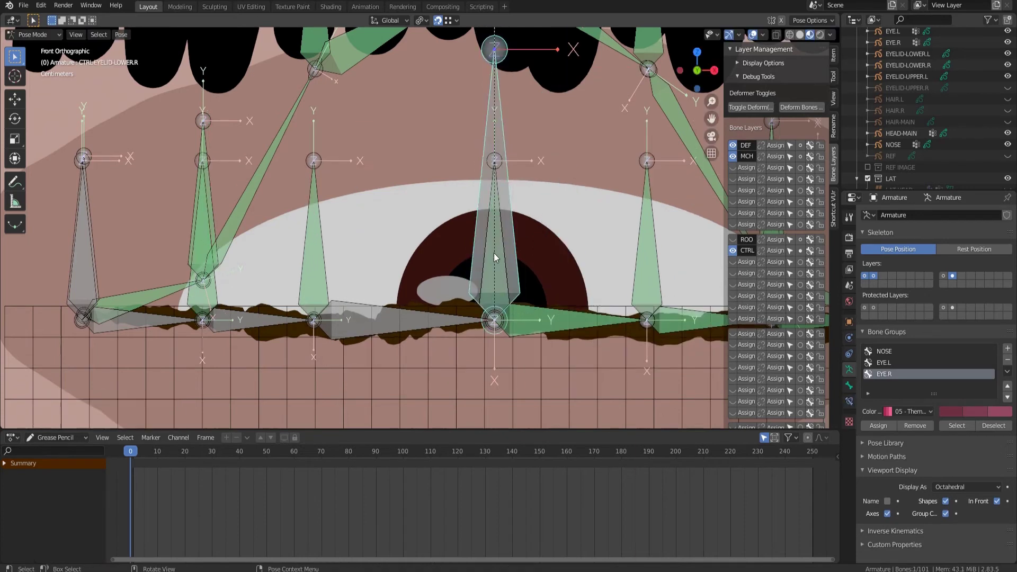
Add Stretch To constraints to the outer lower right lid deform bones, each targeting the bone at its inner end.
left_click(494, 258)
left_click(192, 303)
left_click(159, 318, "shift")
key("ctrl+shift+c")
left_click(233, 318)
Test the lower right lid by moving CTRL-EYELID-LOWER.R down, then cancel the move.
scroll(424, 228, "down", 4)
left_click(460, 212)
key("g")
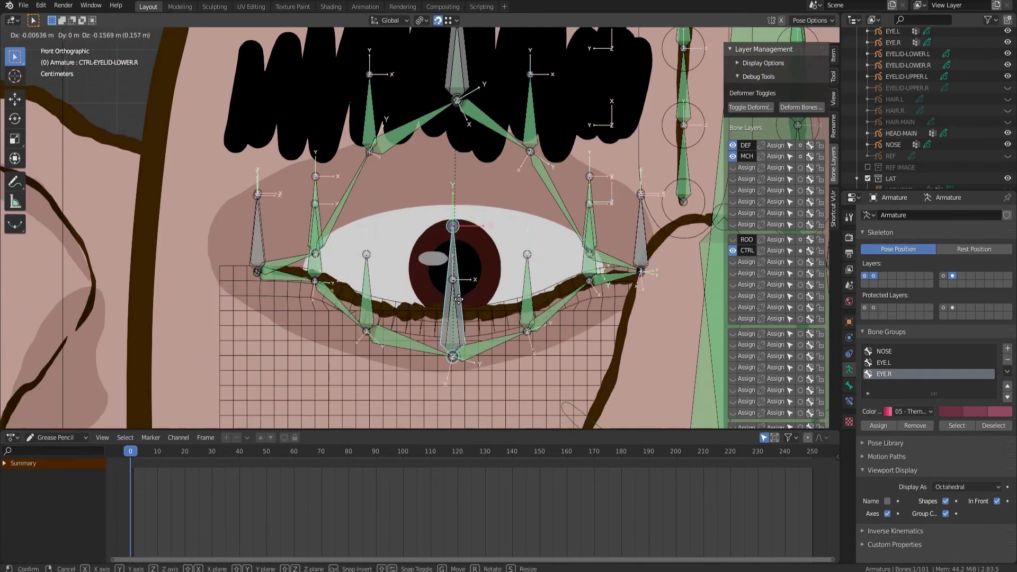
right_click(466, 236)
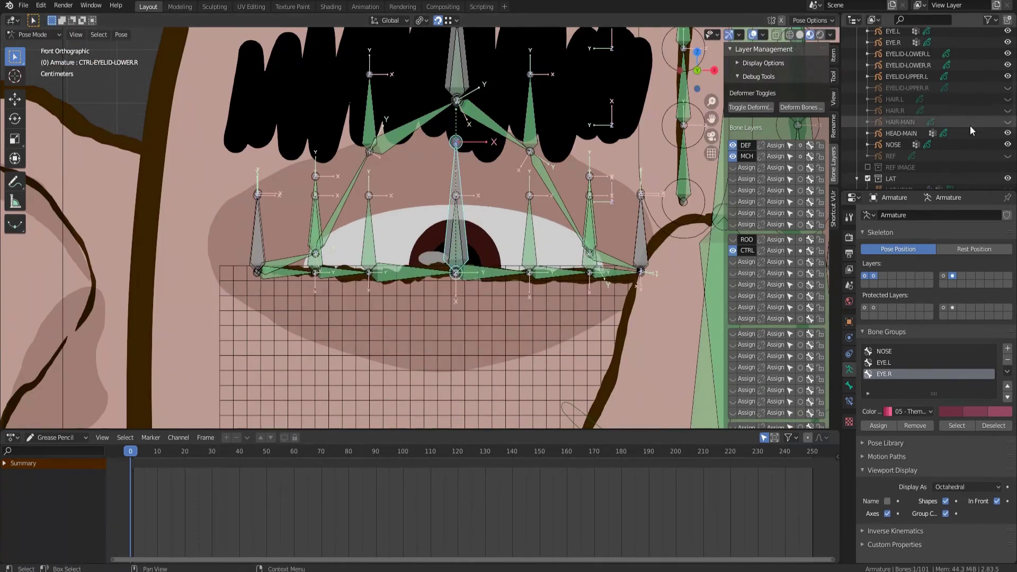
Hide the LID-LOWER-RIGHT-LAT lattice and make EYELID-UPPER.R visible again.
scroll(970, 128, "down", 6)
left_click(1007, 130)
scroll(985, 127, "up", 7)
left_click(1008, 110)
Clear the location of CTRL-EYELID-UPPER.R and hide the DEF and MCH bone layers.
left_click(463, 60)
key("alt+g")
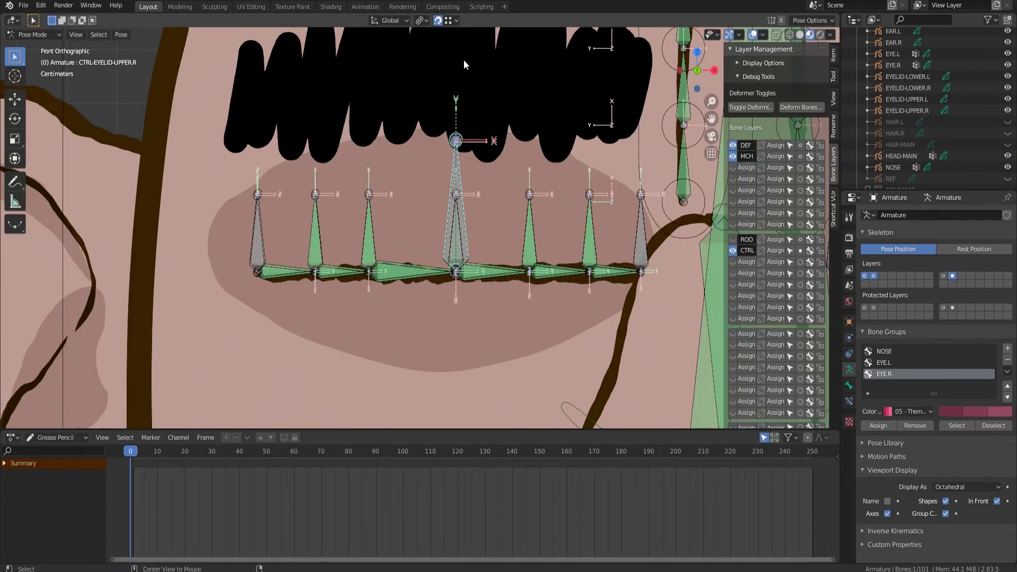
left_click_drag(732, 157, 732, 145)
Open the right eye by moving CTRL-EYELID-LOWER.R down and CTRL-EYELID-UPPER.R up.
left_click(461, 228)
key("g")
left_click(465, 360)
left_click(462, 225)
key("g")
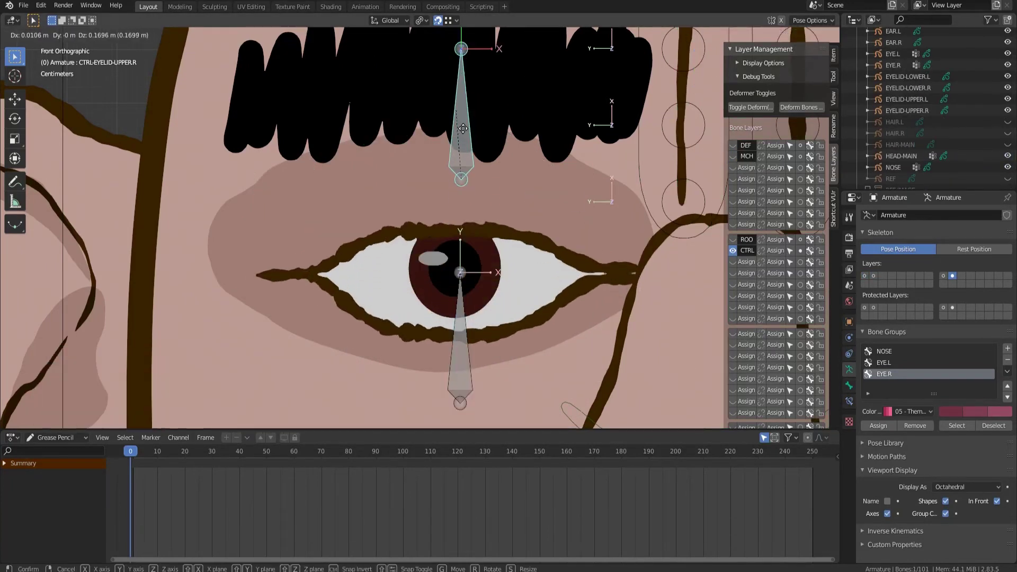
left_click(468, 95)
Shift CTRL-EYELID-UPPER.R and CTRL-EYELID-LOWER.R slightly toward the nose to test the lids sideways.
key("g")
left_click(501, 93)
left_click(462, 331)
key("g")
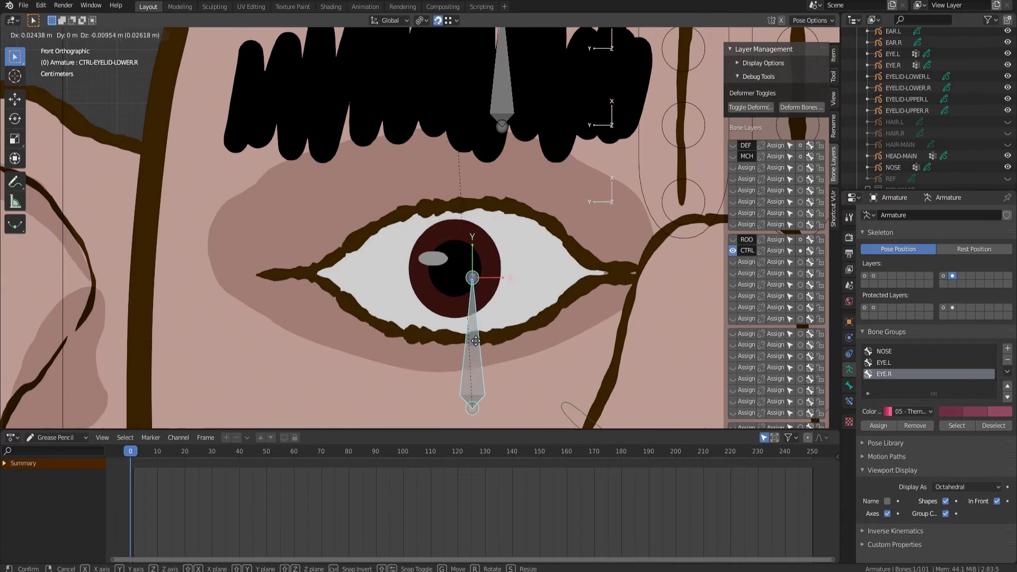
left_click(475, 336)
scroll(513, 334, "down", 5)
scroll(477, 289, "down", 4)
scroll(583, 257, "up", 6)
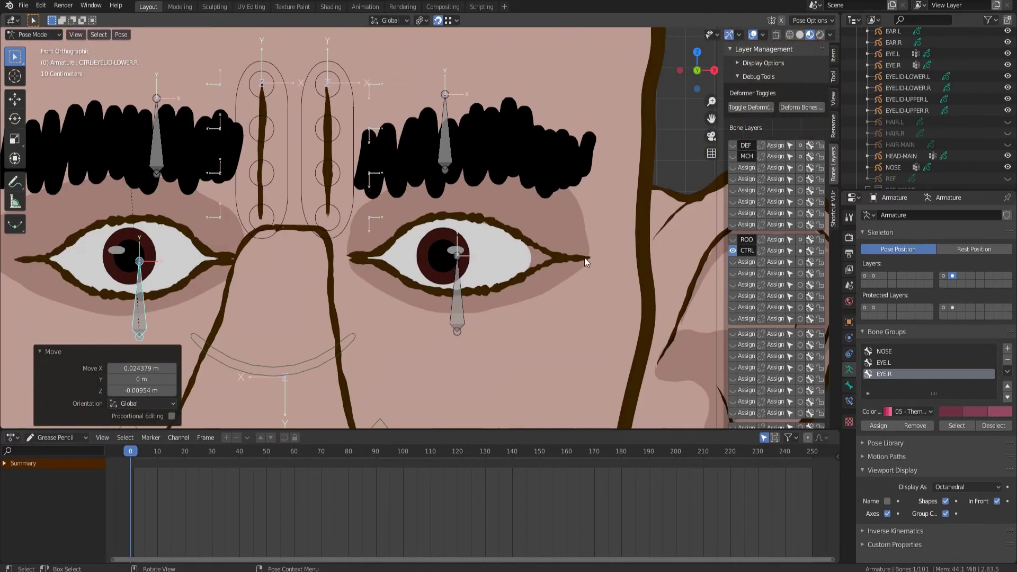
scroll(551, 254, "down", 5)
scroll(289, 233, "up", 12)
scroll(297, 261, "down", 4)
Move the upper and lower right lid controls further toward the nose.
left_click(485, 122)
key("g")
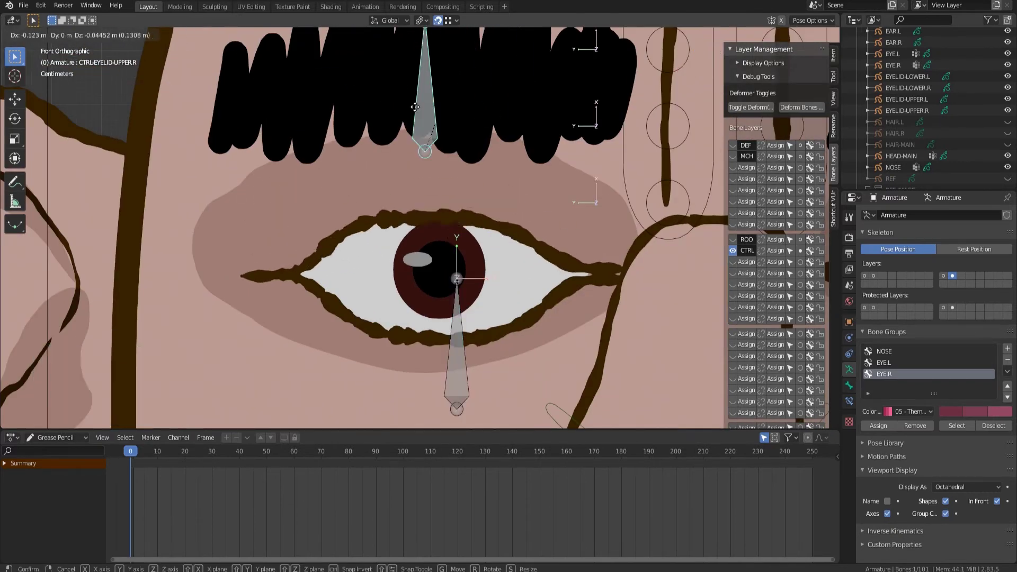
left_click(544, 135)
left_click(461, 357)
key("g")
left_click(508, 361)
Move CTRL-EYELID-UPPER.R and CTRL-EYELID-LOWER.R back outward toward the ear to test the opposite direction.
scroll(496, 233, "down", 8)
left_click(469, 169)
key("g")
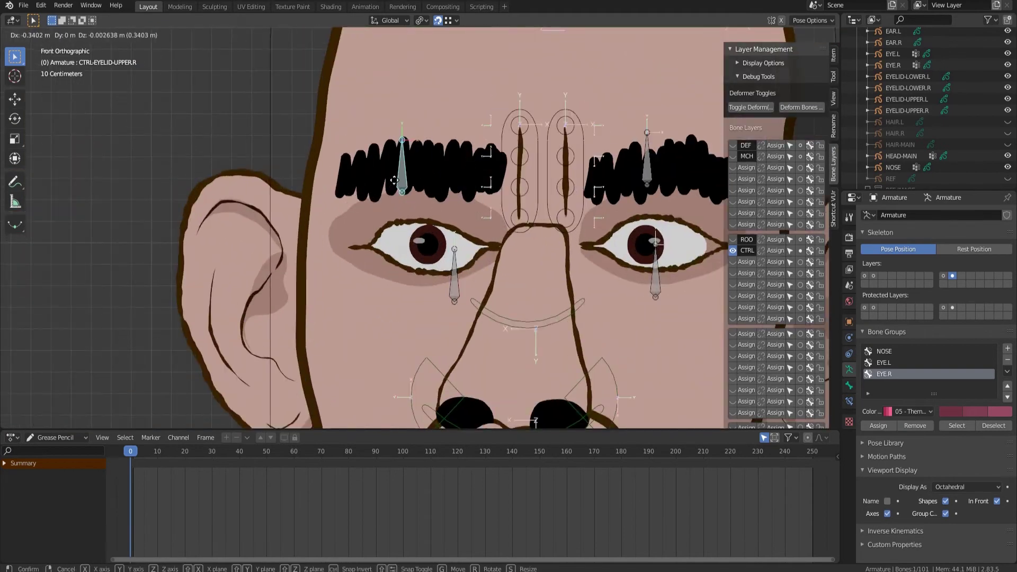
left_click(401, 169)
left_click(454, 275)
key("g")
left_click(416, 278)
Clear the locations of CTRL-EYELID-LOWER.R and CTRL-EYELID-UPPER.R, then deselect the bones.
key("alt+g")
left_click(402, 177)
key("alt+g")
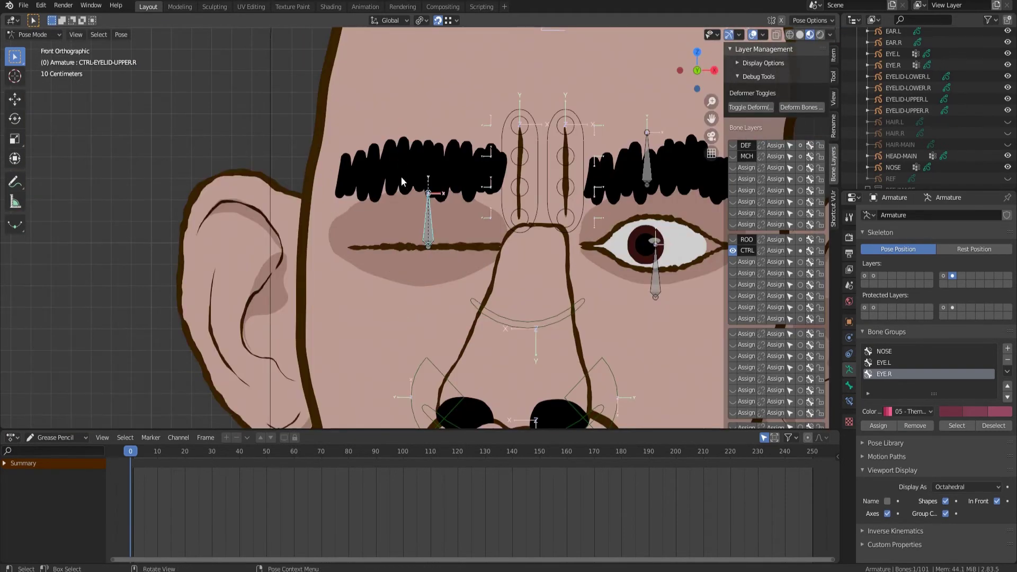
left_click(469, 273)
Briefly show the REF object over the whole face and hide it again.
scroll(447, 231, "down", 1)
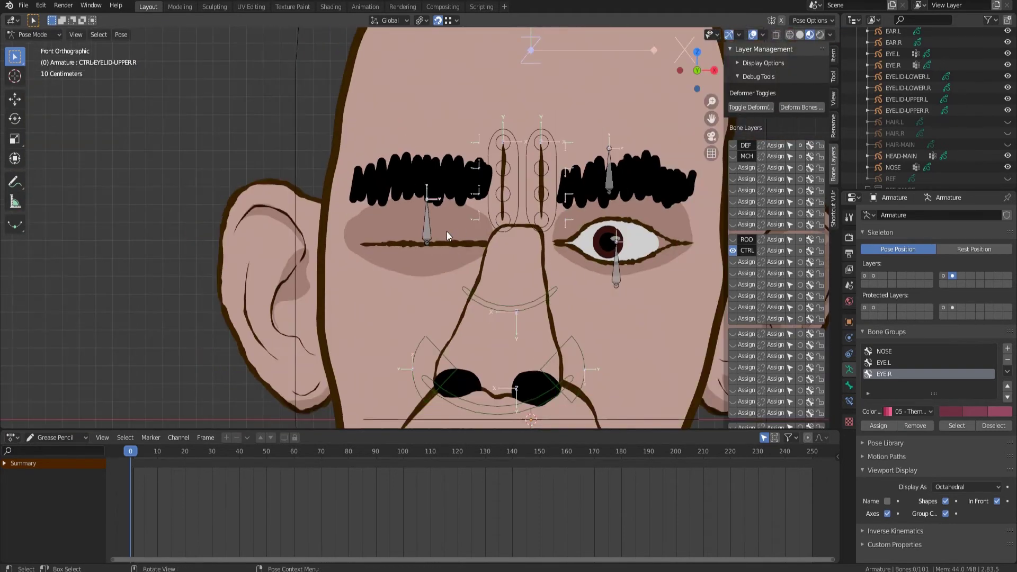
scroll(447, 231, "down", 2)
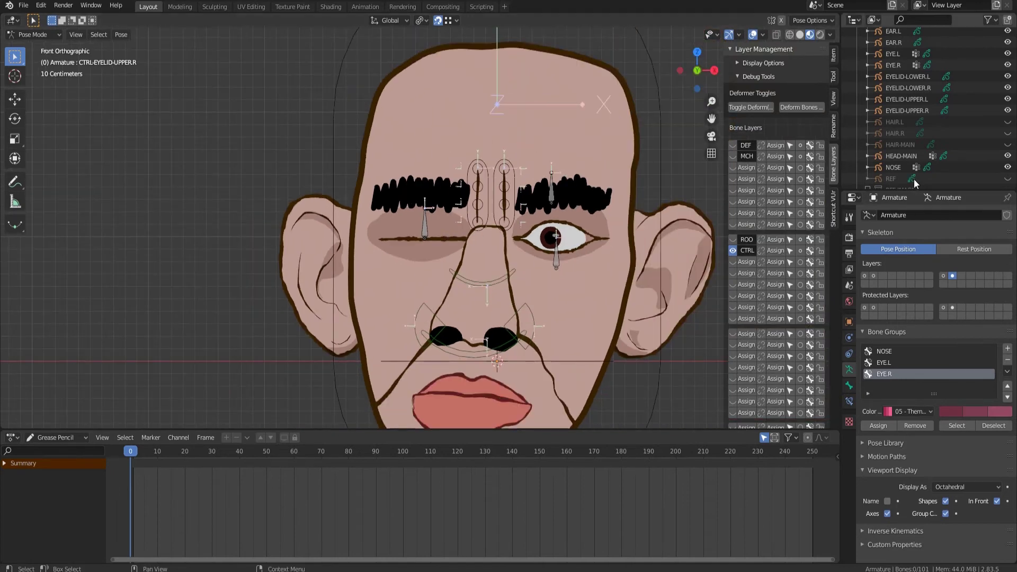
left_click(1008, 179)
left_click(1008, 179)
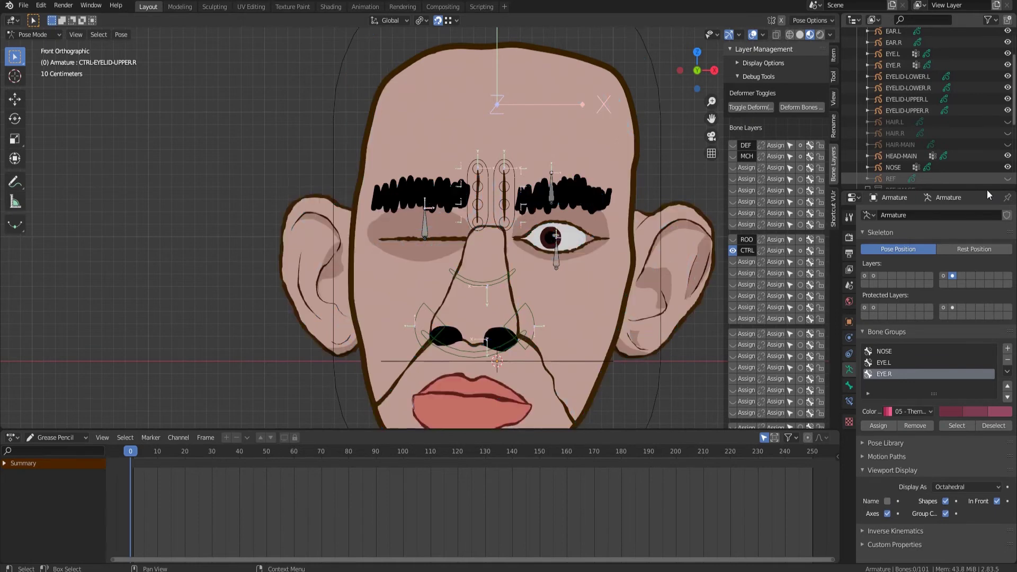
Move CTRL-EYELID-LOWER.L down and clear the location of CTRL-EYELID-UPPER.L.
middle_click_drag(519, 303, 348, 304, "shift")
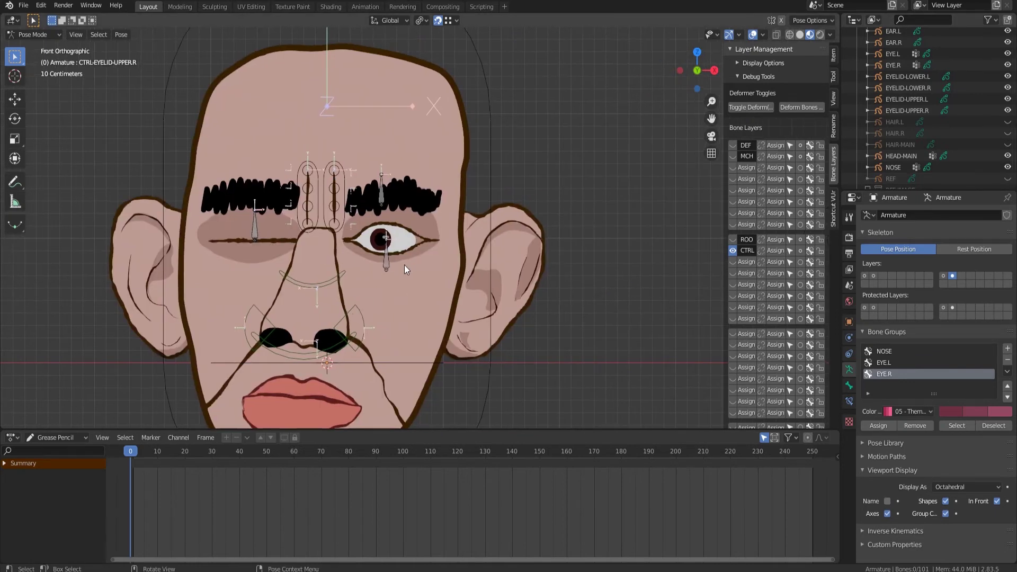
scroll(405, 268, "up", 5)
left_click(333, 303)
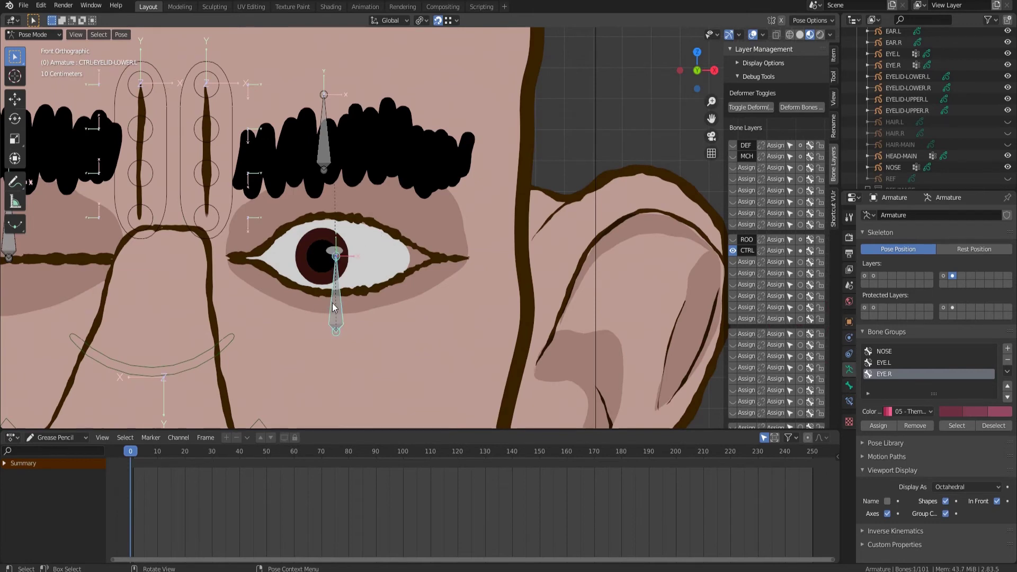
key("g")
left_click(300, 328)
left_click(324, 140)
key("alt+g")
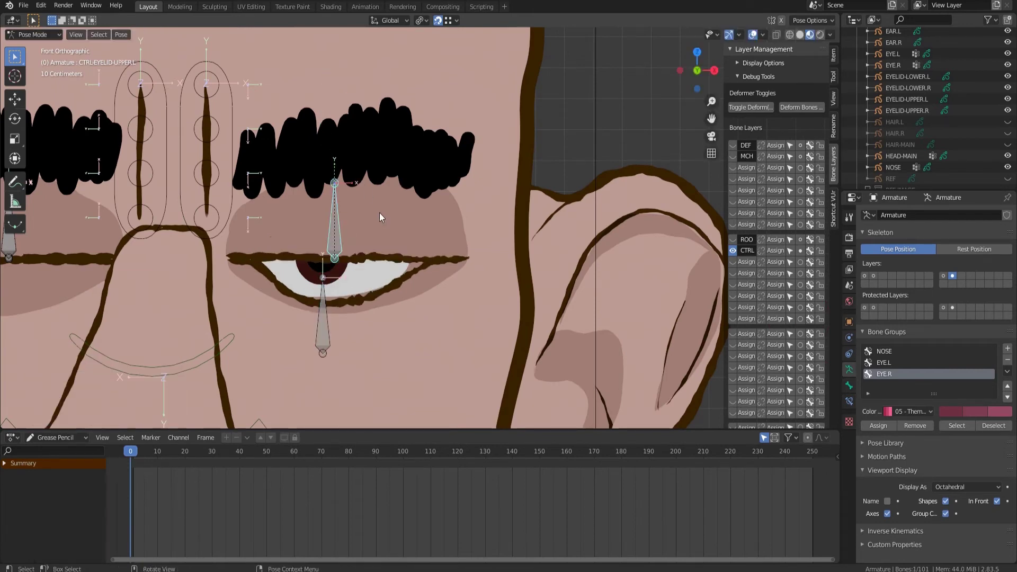
middle_click_drag(383, 229, 504, 235, "shift")
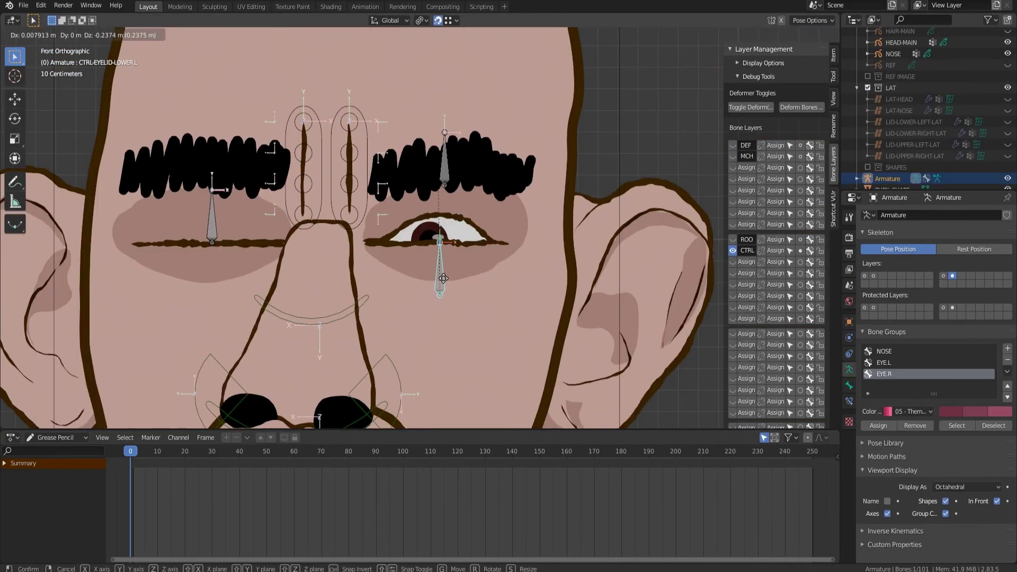
left_click(558, 291)
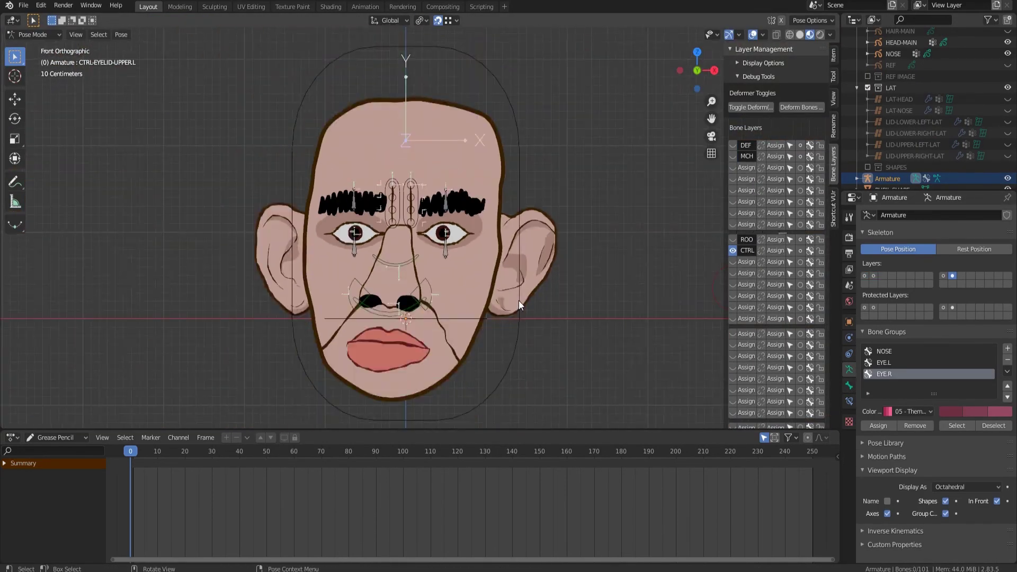
Move CTRL-EYELID-UPPER.L and CTRL-EYELID-LOWER.L outward toward the ear to test the left lids.
scroll(520, 301, "up", 3)
left_click(464, 187)
key("g")
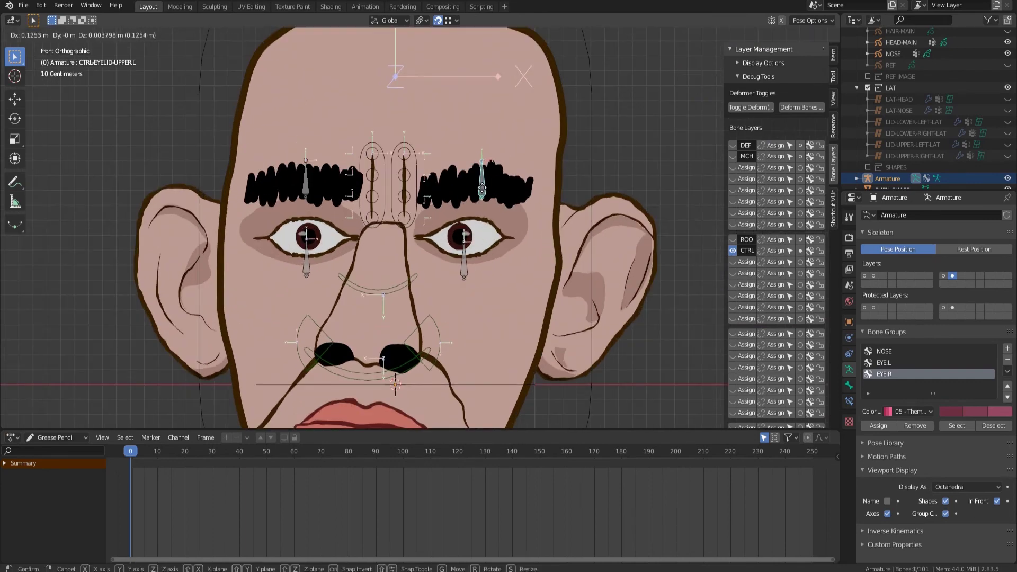
left_click(490, 184)
left_click(467, 268)
key("g")
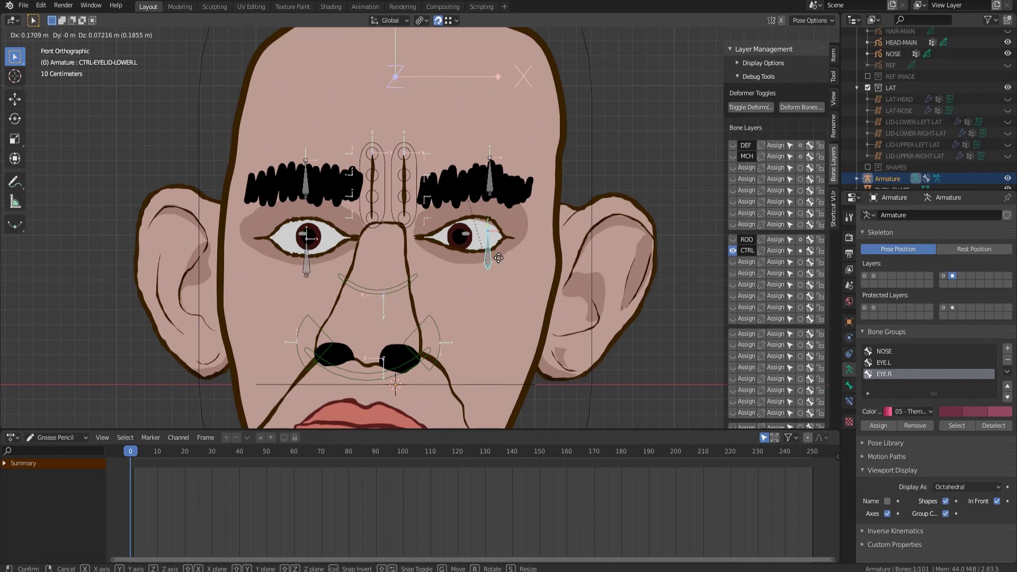
left_click(491, 267)
Bring both left lid controls back in line with the eye and open the right lids wider with their controls.
left_click(491, 179)
key("g")
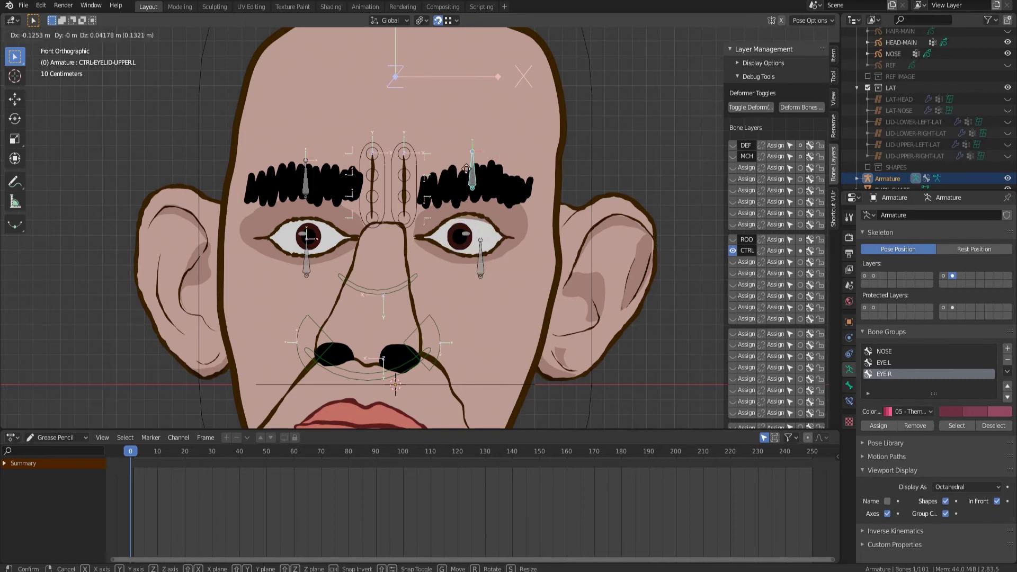
left_click(463, 170)
left_click(302, 181)
key("g")
left_click(301, 173)
left_click(312, 264)
key("g")
left_click(311, 275)
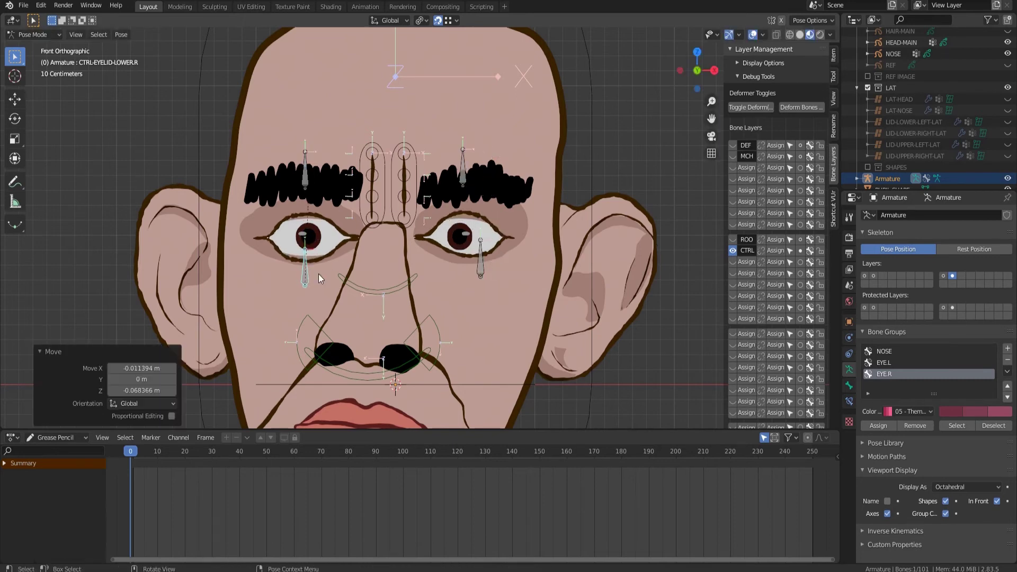
left_click(481, 267)
key("g")
left_click(465, 273)
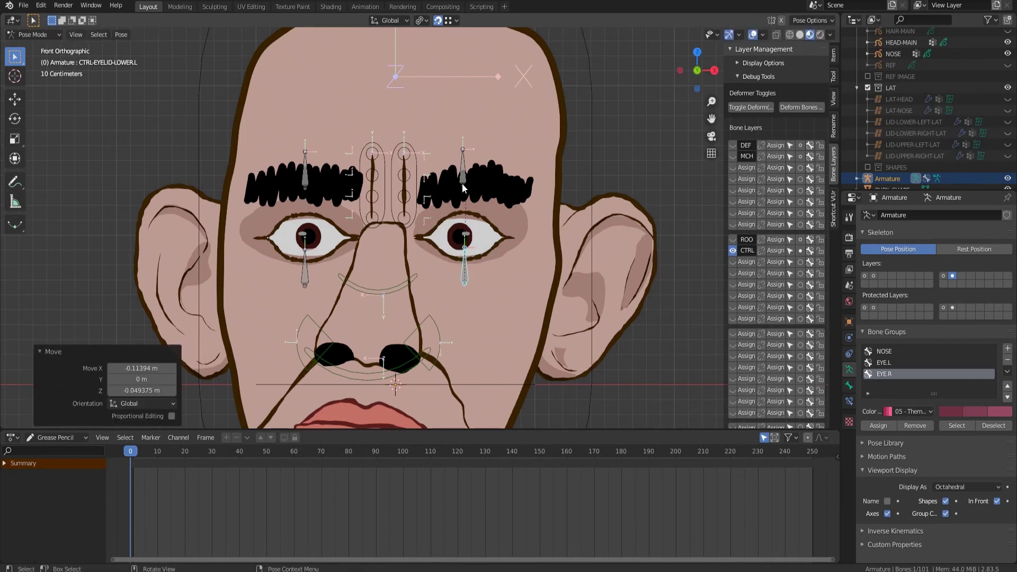
Clear the locations of the upper and lower eyelid controls so both eyes close.
left_click(462, 183)
key("alt+g")
left_click(467, 253)
key("alt+g")
left_click(307, 179)
key("alt+g")
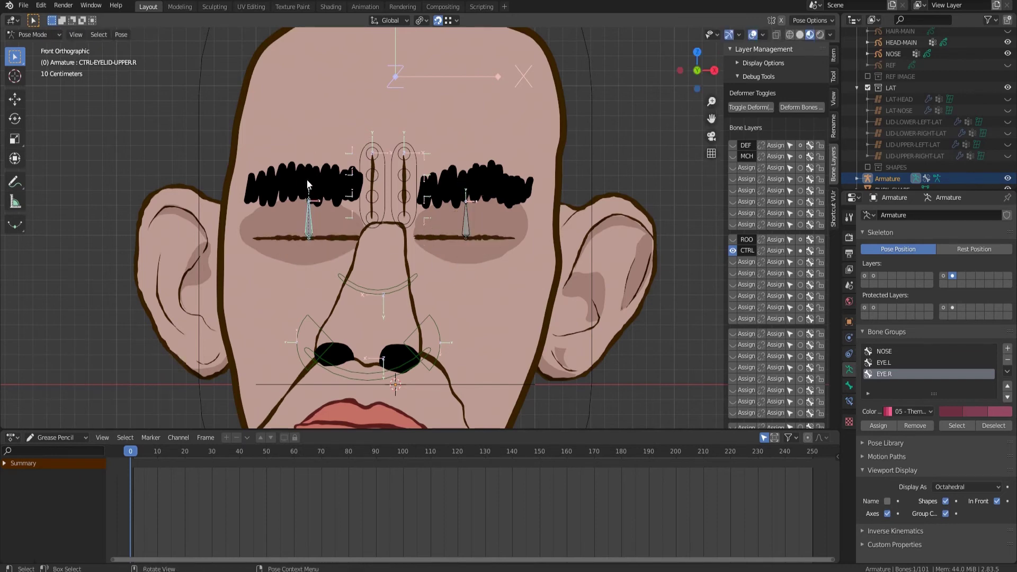
Open the right eye by moving CTRL-EYELID-UPPER.R up and CTRL-EYELID-LOWER.R down, both along Z only.
key("g")
key("z")
left_click(304, 161)
left_click(309, 217)
key("g")
key("z")
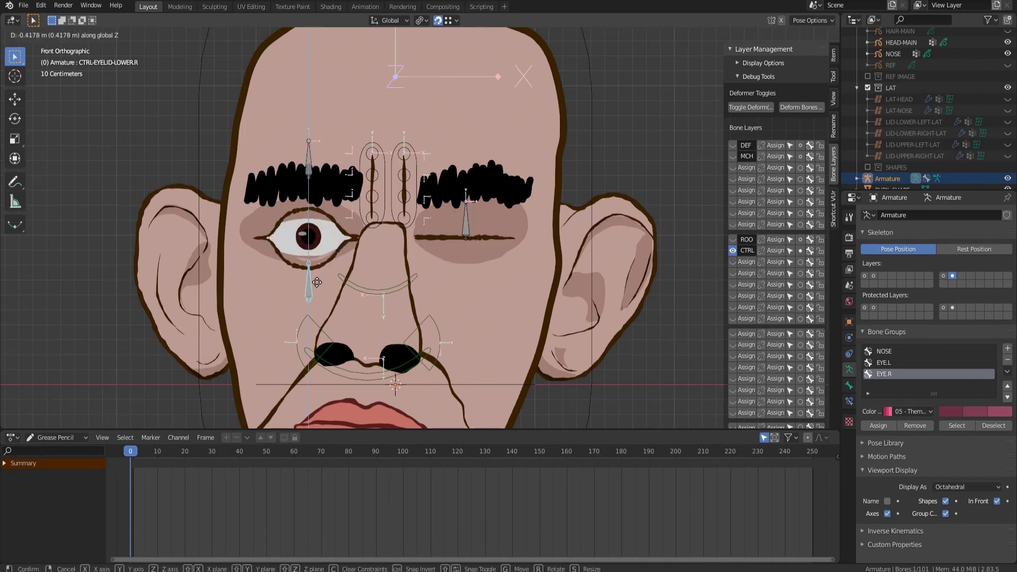
left_click(313, 265)
Open the left eye along Z by moving CTRL-EYELID-LOWER.L down and CTRL-EYELID-UPPER.L up about 0.334 m.
left_click(469, 222)
key("g")
key("z")
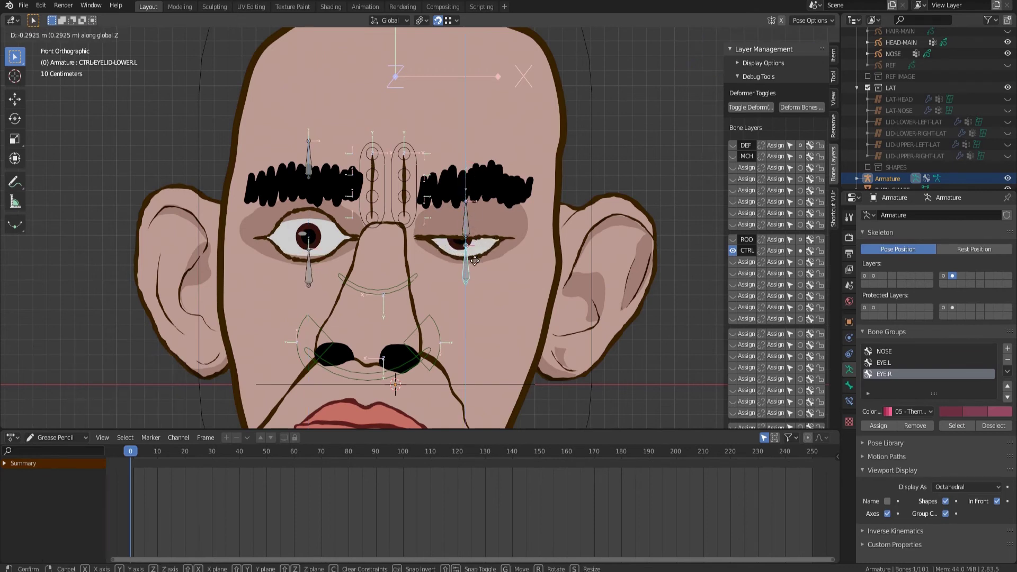
left_click(468, 262)
left_click(468, 217)
key("g")
key("z")
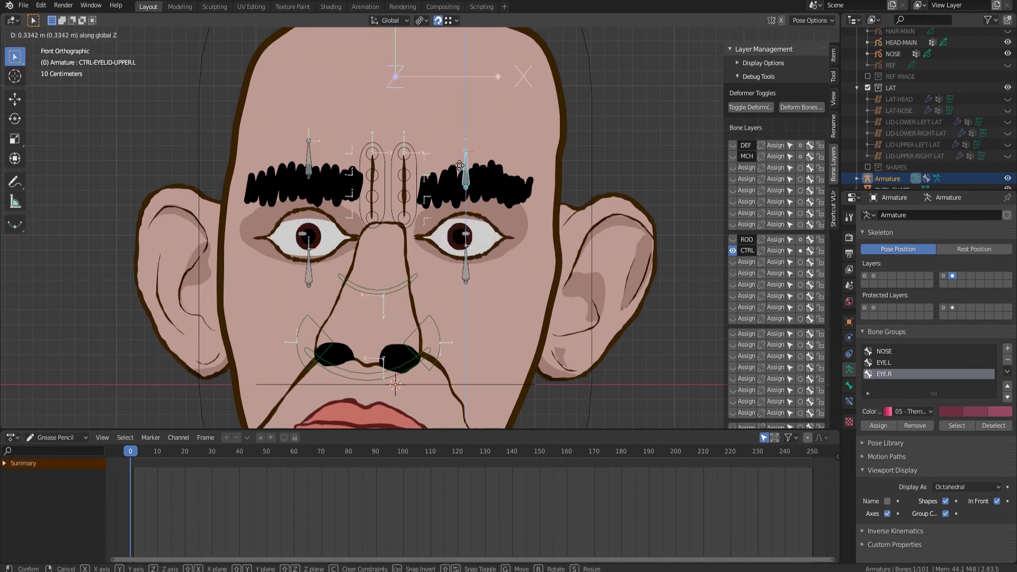
left_click(459, 165)
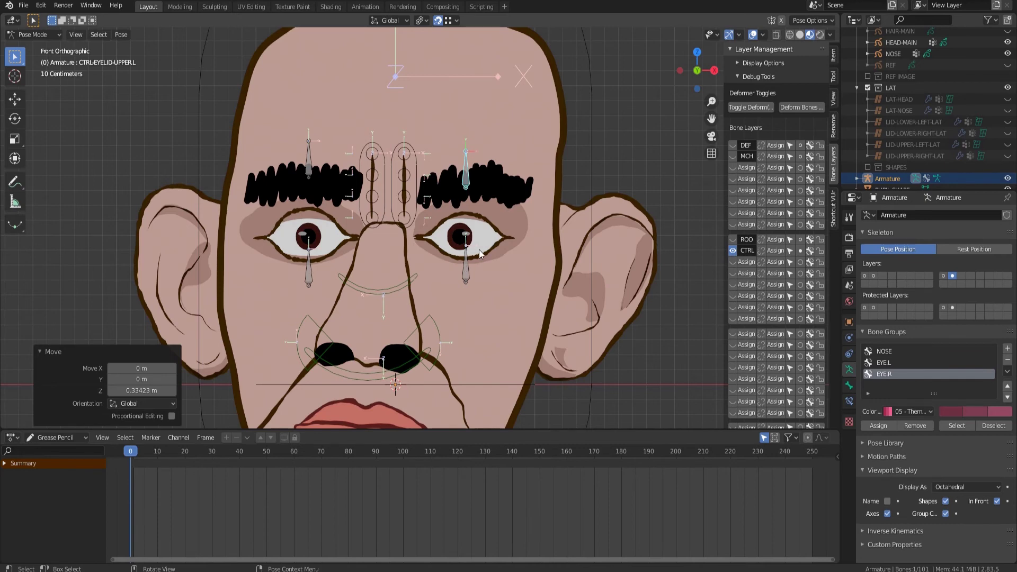
Switch the armature to Edit Mode and show the DEF and MCH bone layers.
scroll(479, 254, "up", 2)
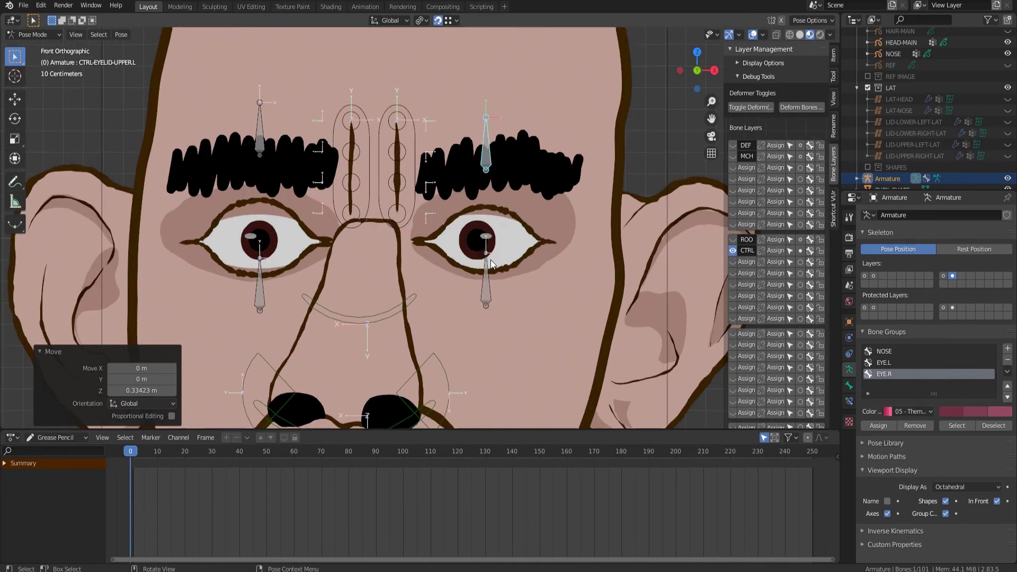
key("Tab")
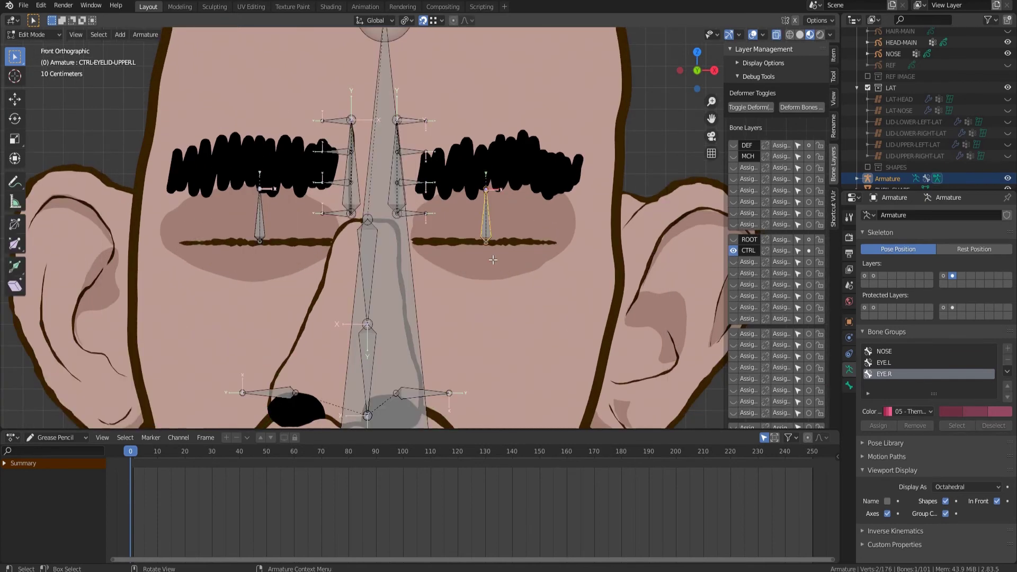
left_click(733, 157)
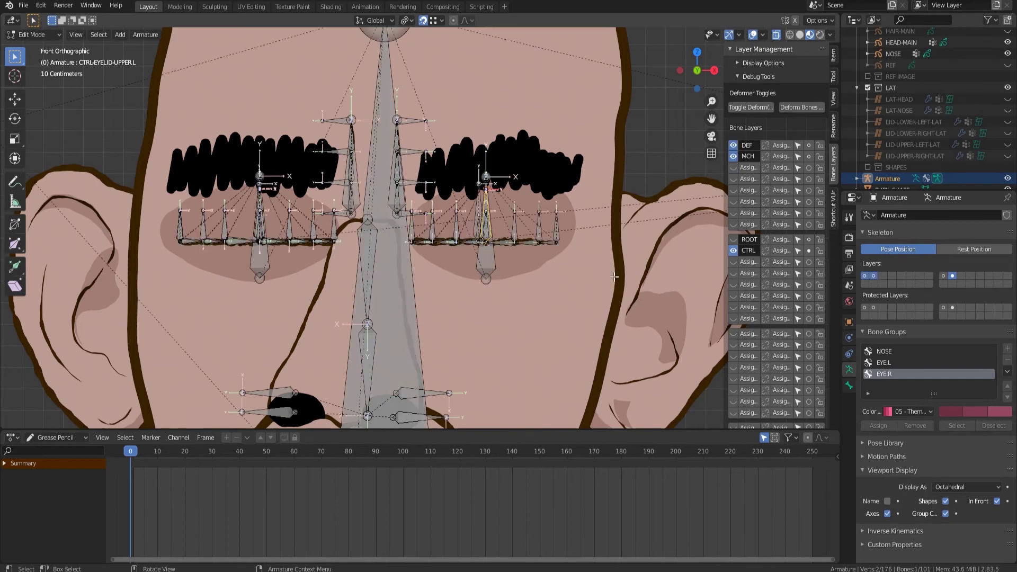
scroll(537, 277, "up", 1)
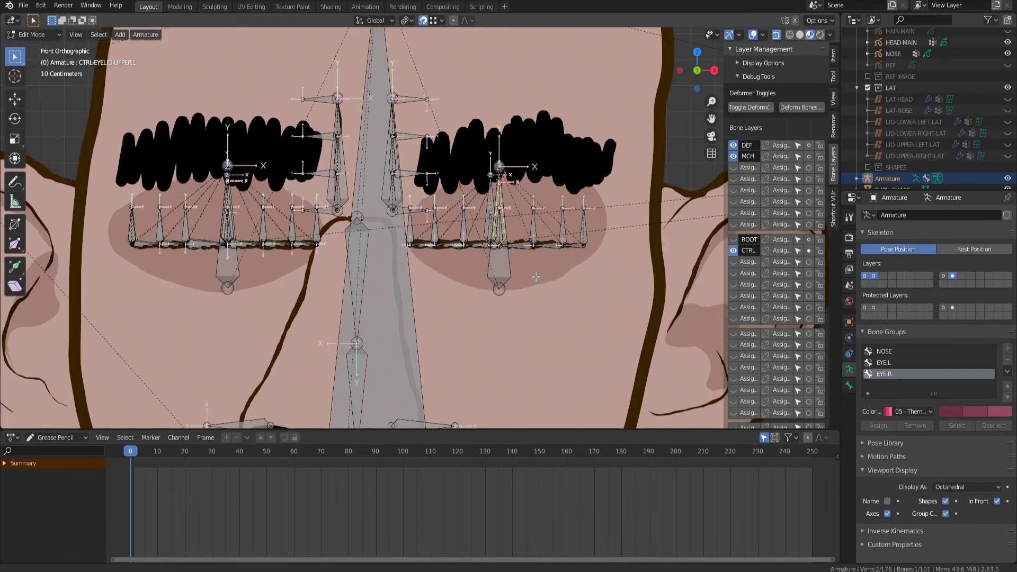
middle_click_drag(537, 276, 448, 305, "shift")
scroll(910, 84, "up", 6)
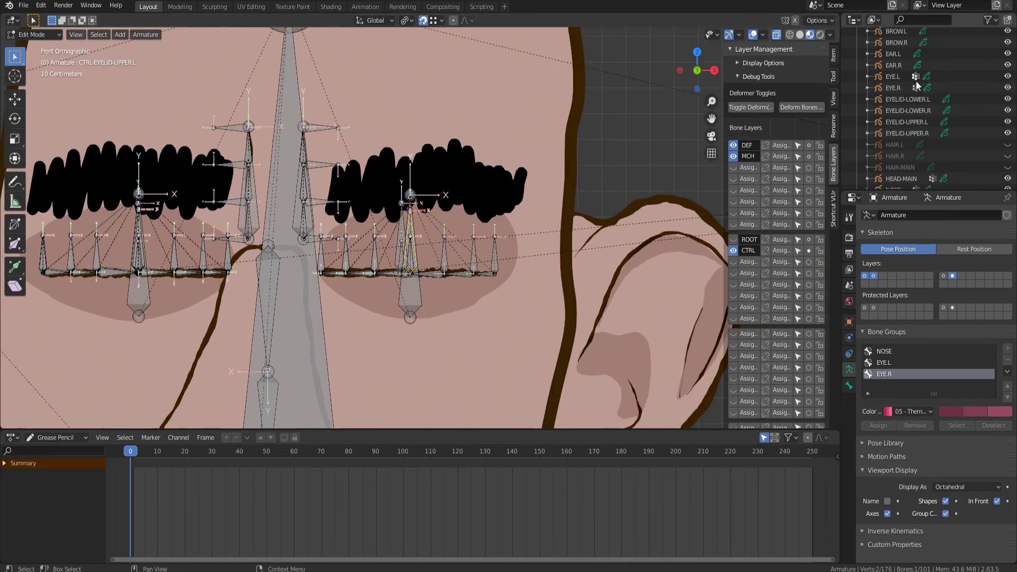
Hide the EYELID-LOWER.L, EYELID-LOWER.R, EYELID-UPPER.L and EYELID-UPPER.R drawings in the viewport.
left_click(1008, 99)
left_click(1009, 111)
left_click(1008, 121)
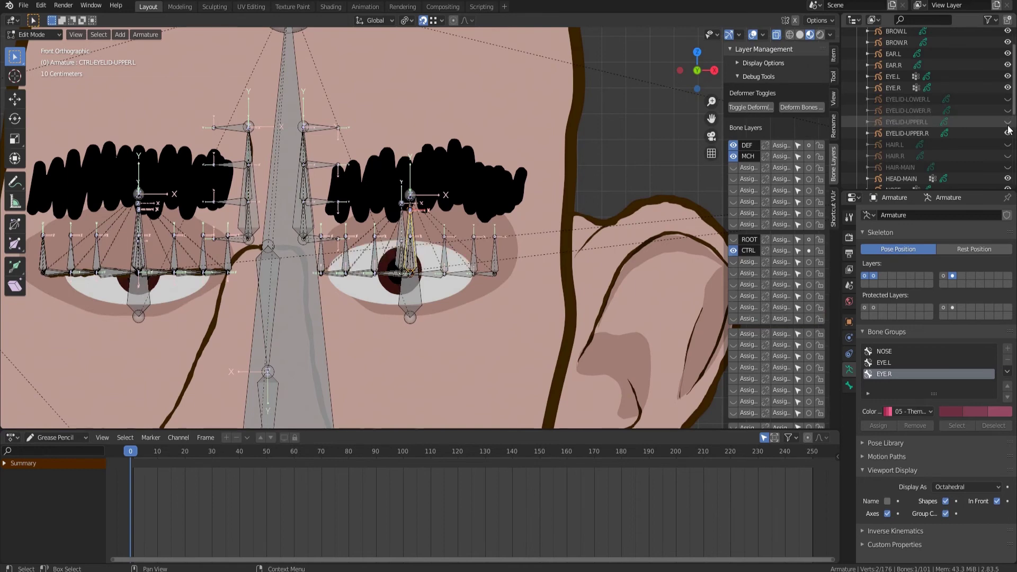
left_click(1008, 133)
left_click(544, 330)
scroll(413, 301, "up", 4)
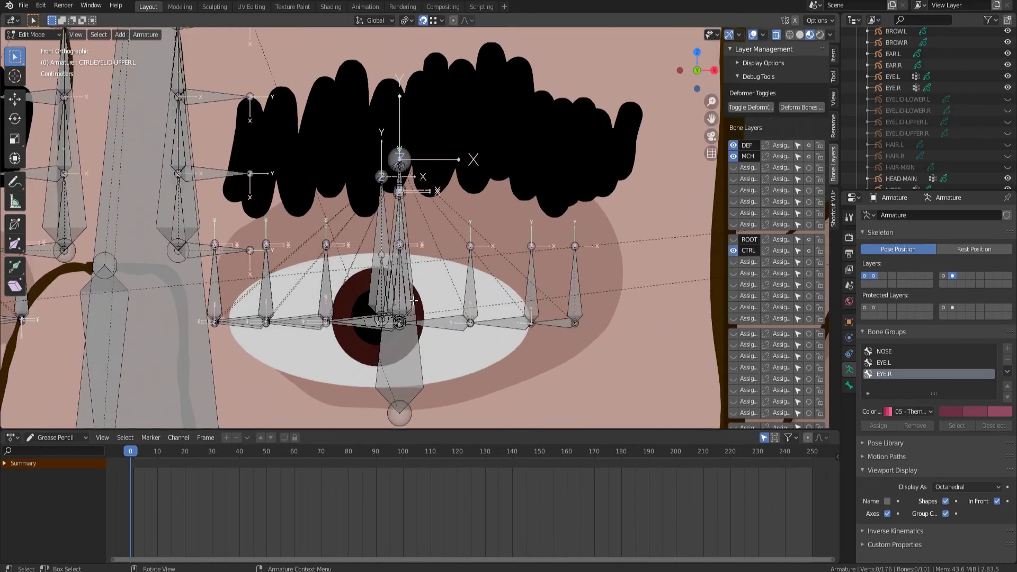
Shift the DEF-EYE.L and DEF-PUPIL.L bones slightly along X toward the centre line of the left eyelid controls.
left_click(385, 226)
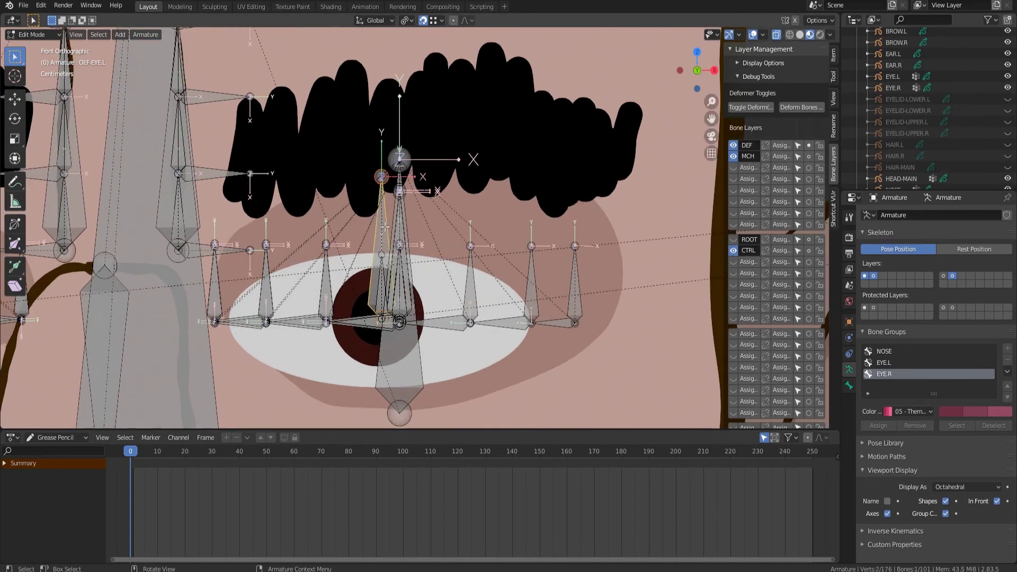
left_click(384, 287, "shift")
left_click(384, 286)
scroll(384, 286, "down", 1)
middle_click_drag(384, 286, 605, 260, "shift")
scroll(522, 289, "up", 2)
left_click(486, 329, "shift")
left_click(486, 318)
left_click(485, 332, "shift")
key("shift+d")
key("x")
left_click(522, 321)
key("g")
key("x")
left_click(592, 262)
left_click(592, 261)
Move all strokes of the EYE.L drawing about 0.021 m along X in Edit Mode.
left_click(45, 35)
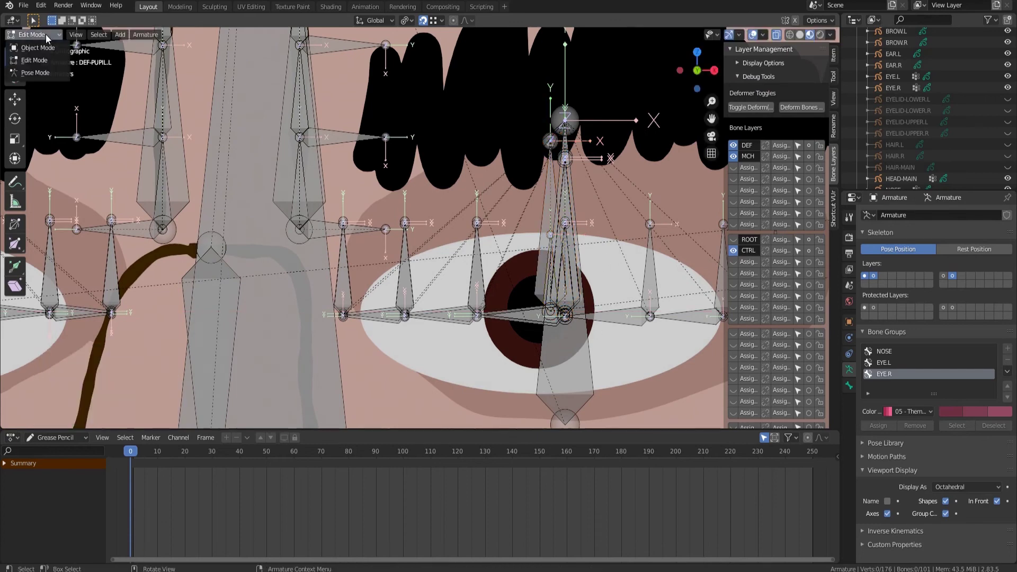
left_click(45, 48)
left_click(501, 286)
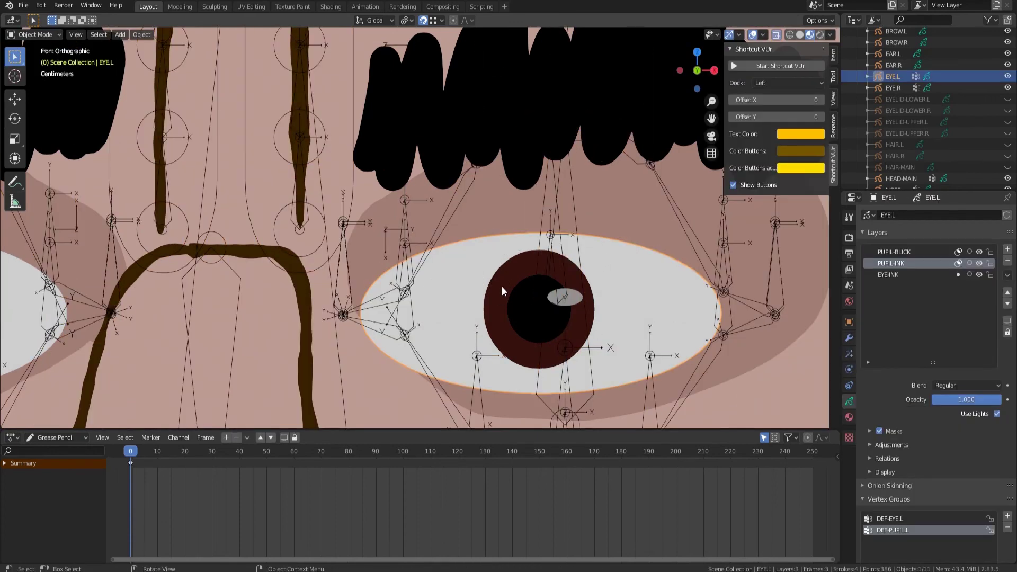
left_click(502, 286)
left_click(502, 287)
key("Tab")
key("a")
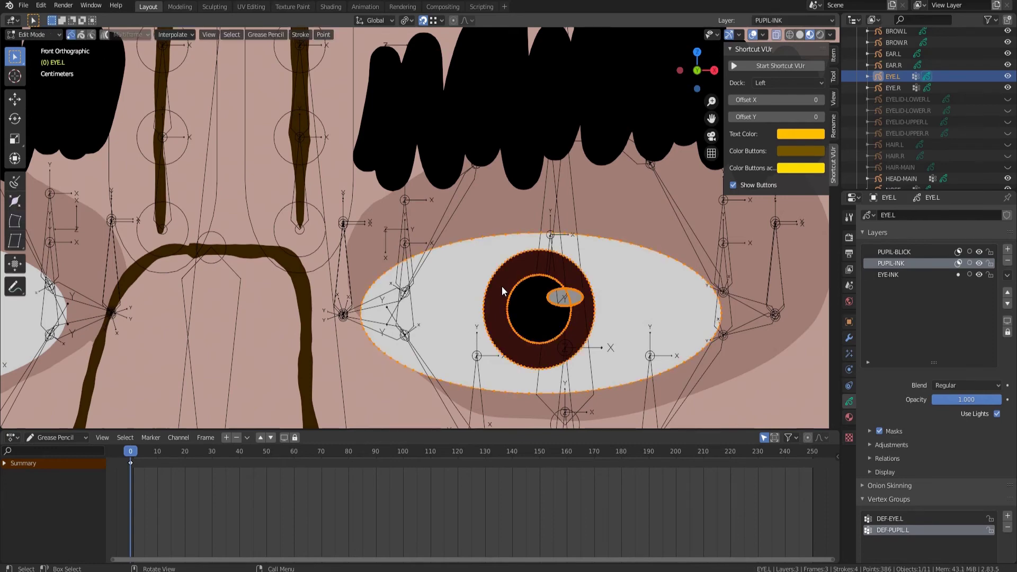
key("g")
key("x")
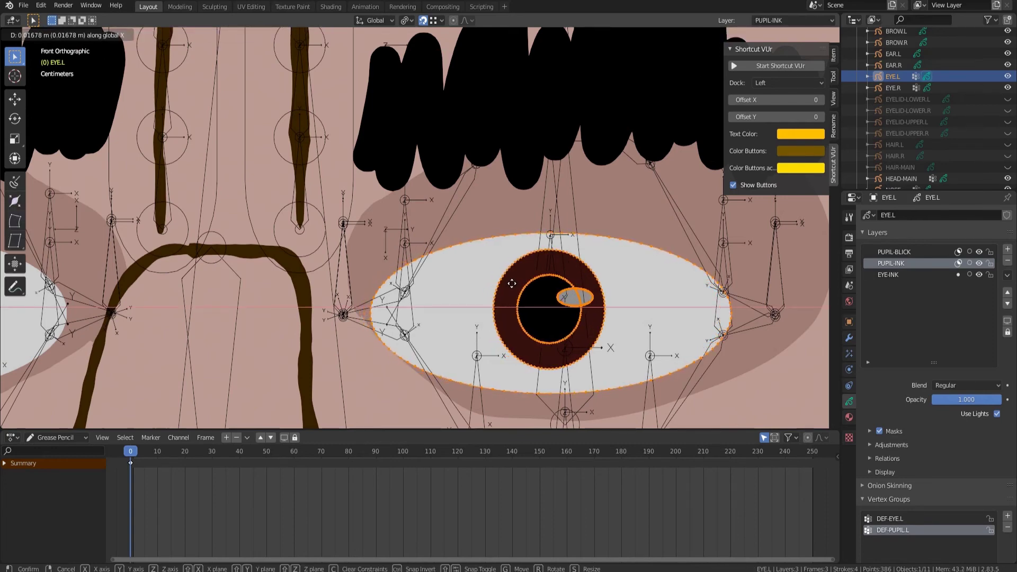
left_click(515, 286)
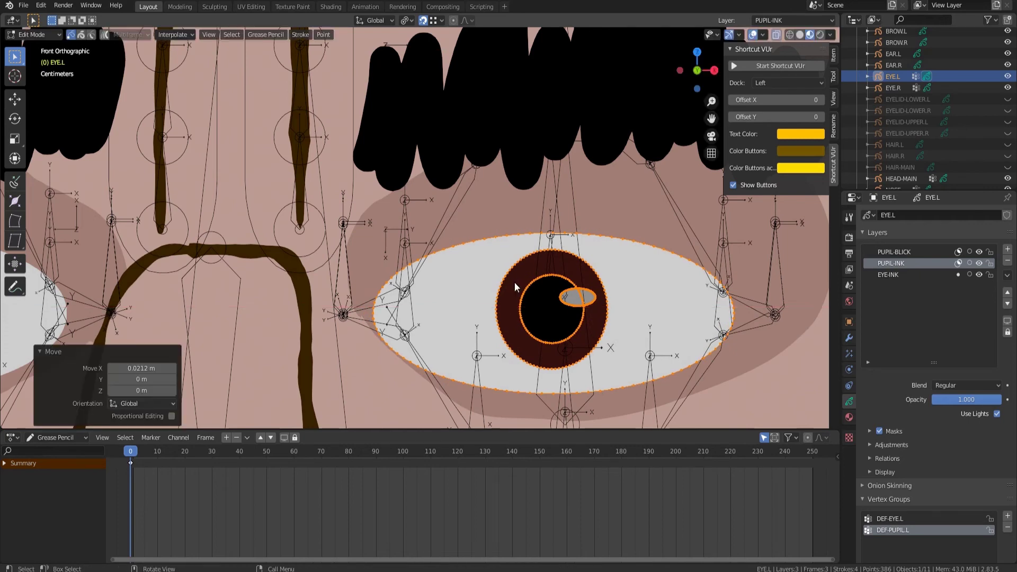
left_click(515, 203)
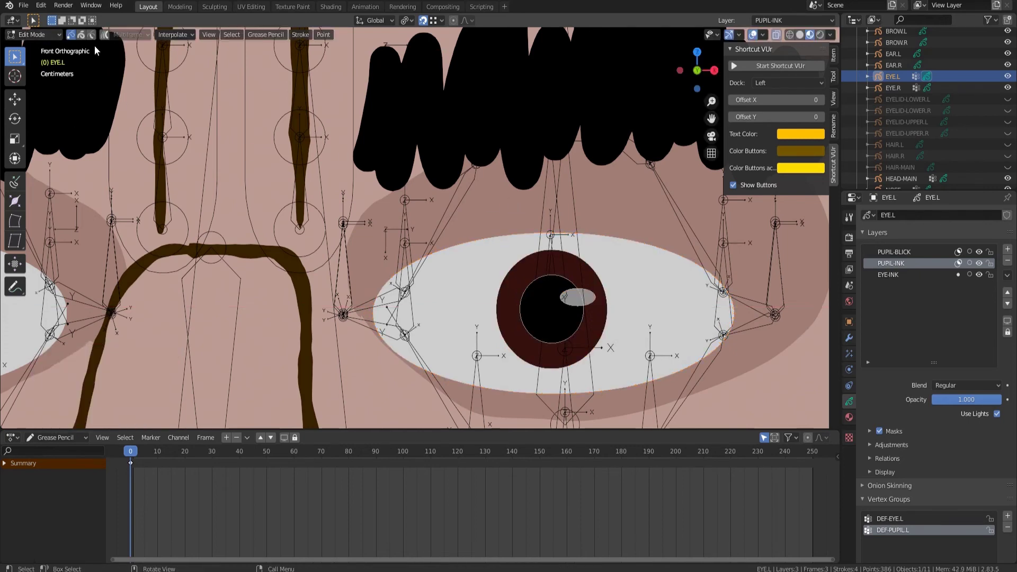
Put EYE.L in Sculpt Mode, make the EYE-INK layer active and lock its other layers.
left_click(52, 35)
left_click(51, 47)
scroll(99, 73, "down", 4)
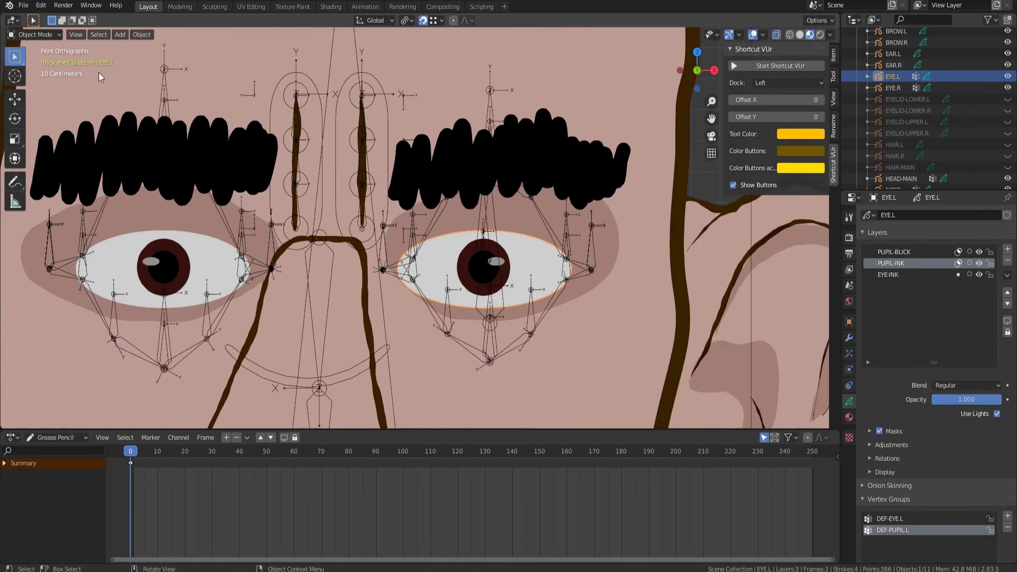
left_click(53, 33)
left_click(48, 69)
left_click(886, 274)
left_click(1007, 332)
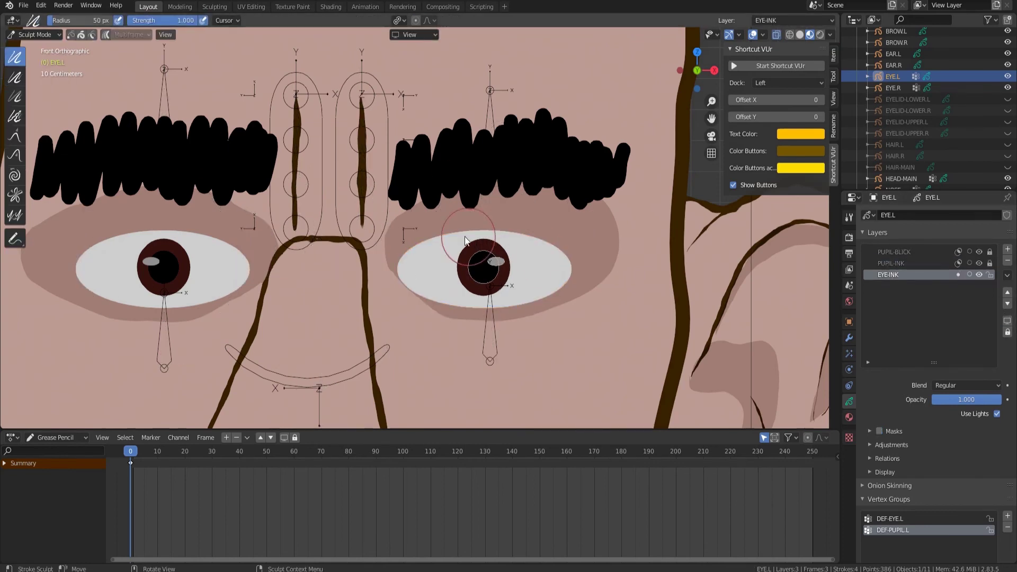
Enlarge the left eye white by pulling its upper and lower edges outward with the Grab brush, and smooth the outline.
left_click(14, 136)
left_click_drag(469, 245, 470, 228)
left_click_drag(422, 250, 421, 241)
left_click_drag(522, 246, 524, 231)
left_click_drag(536, 254, 540, 241)
left_click_drag(473, 293, 474, 300)
left_click_drag(533, 290, 536, 297)
left_click_drag(490, 301, 492, 307)
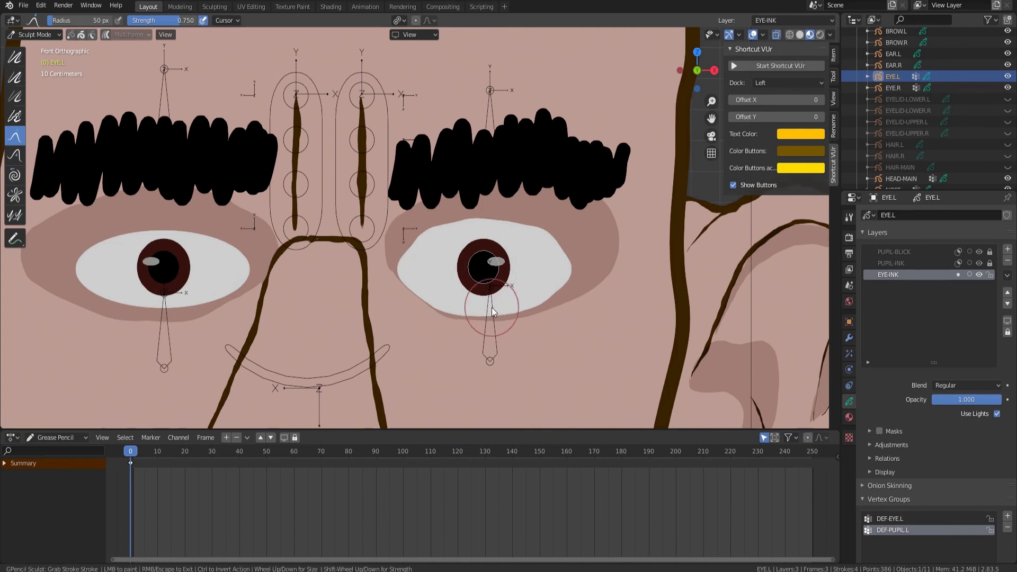
left_click(14, 59)
mouse_move(512, 213)
left_mouse_down()
mouse_move(467, 310)
mouse_move(432, 295)
left_mouse_up()
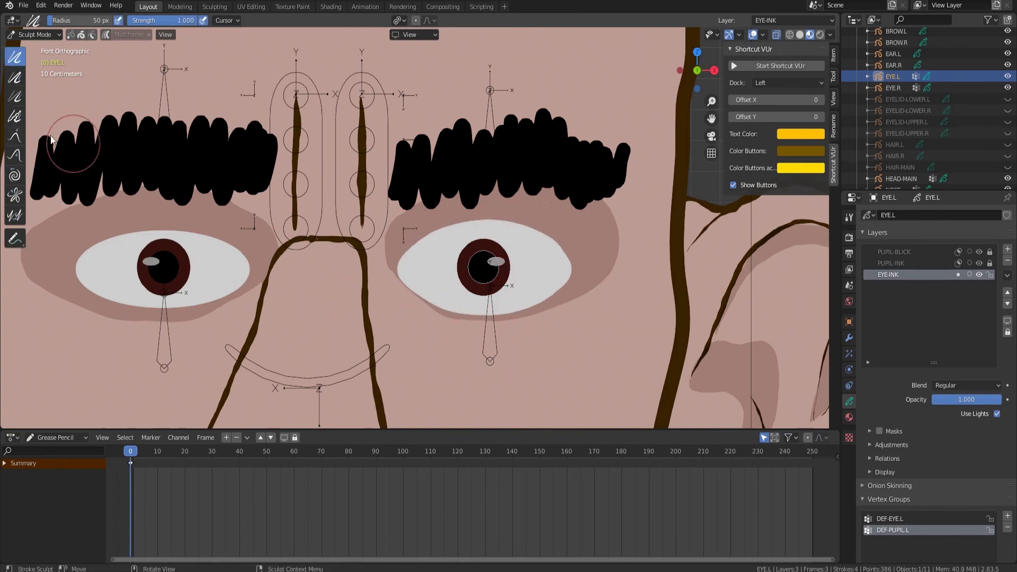
Select the EYE.R drawing and put it in Sculpt Mode with the EYE-INK layer active.
left_click(38, 35)
left_click(38, 46)
left_click(103, 252)
left_click(36, 35)
left_click(38, 72)
left_click(908, 275)
Enlarge the right eye white by pulling its upper and lower edges outward with the Grab brush, and smooth the outline.
left_click(15, 136)
left_click_drag(166, 234, 166, 218)
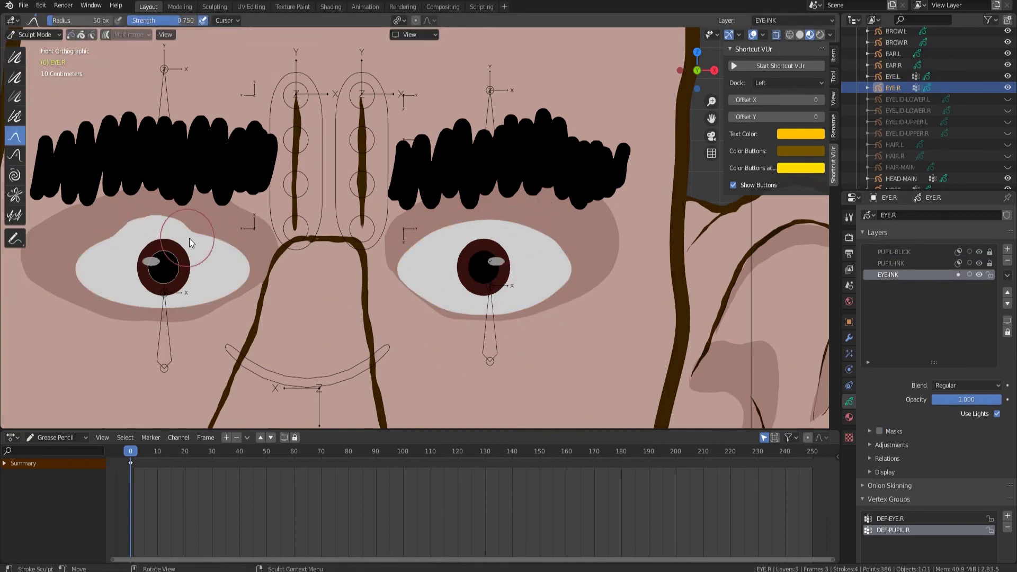
left_click_drag(215, 245, 221, 236)
left_click_drag(117, 290, 114, 294)
left_click_drag(97, 255, 95, 247)
left_click_drag(164, 308, 164, 314)
left_click_drag(209, 302, 214, 309)
left_click(38, 35)
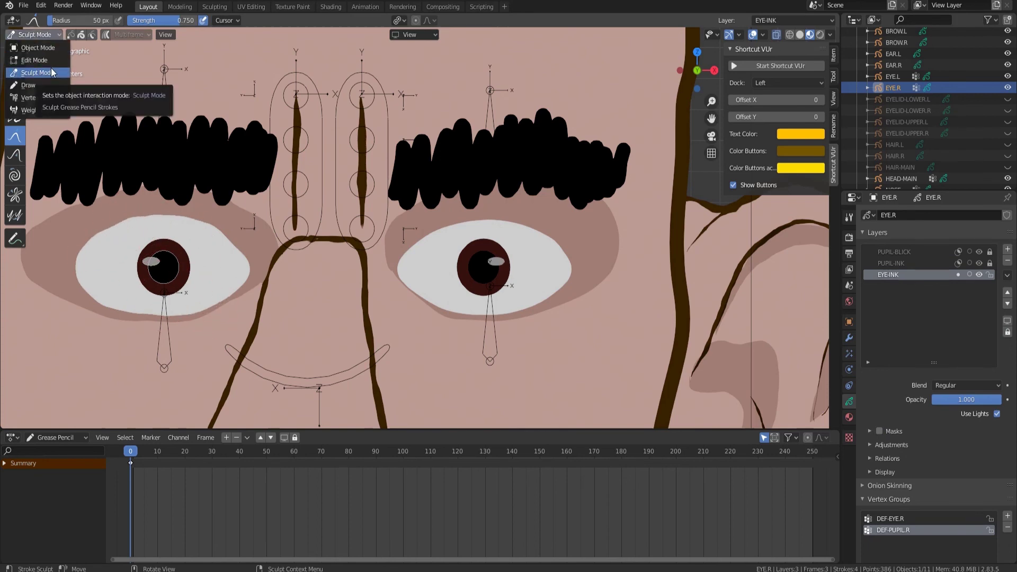
left_click(49, 72)
left_click(15, 57)
mouse_move(158, 216)
left_mouse_down()
mouse_move(235, 298)
mouse_move(100, 297)
left_mouse_up()
Return to Object Mode, select the armature and put it in Pose Mode.
left_click(38, 35)
left_click(38, 46)
left_click(325, 186)
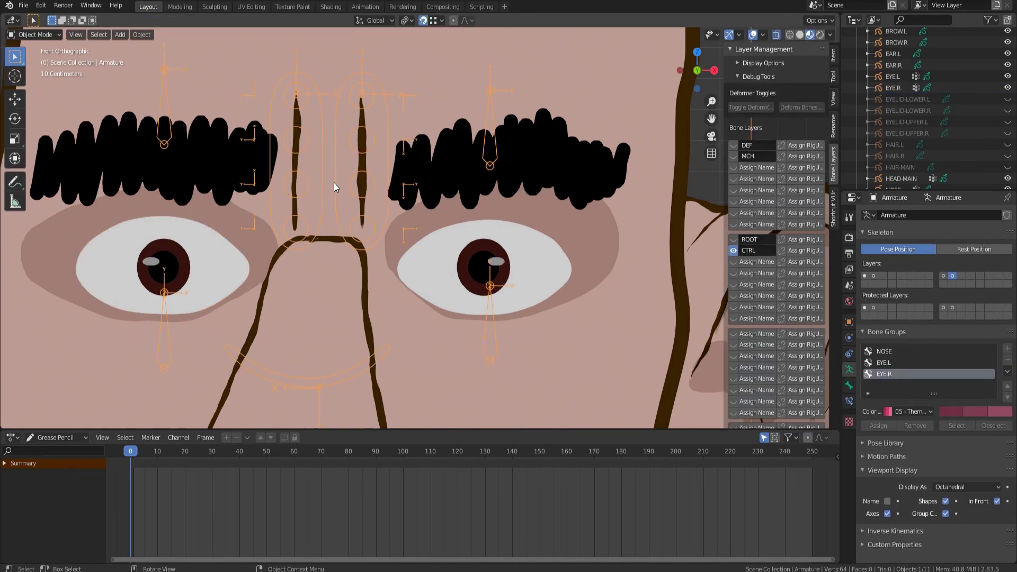
left_click(38, 35)
left_click(36, 72)
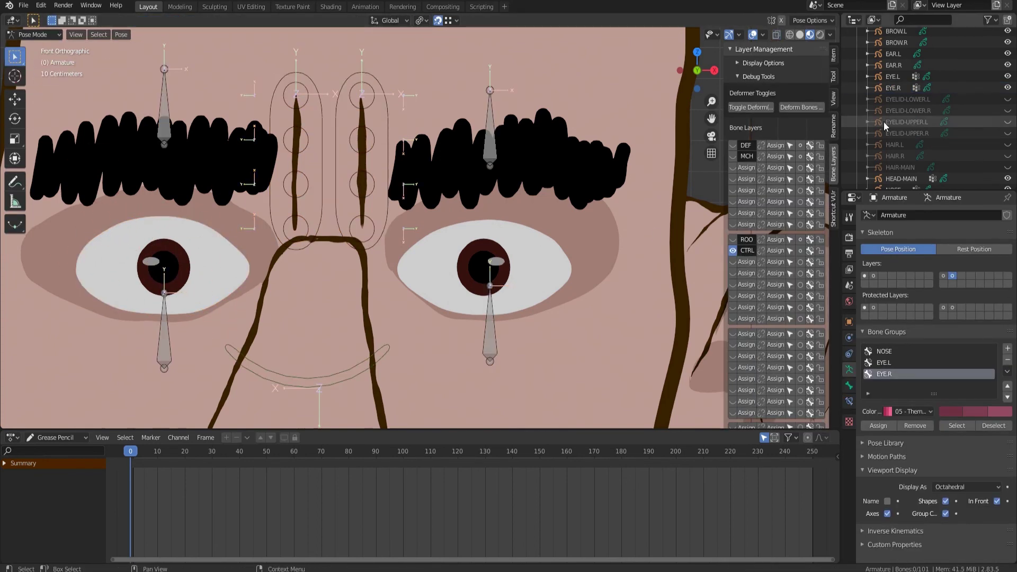
Show the four upper and lower EYELID drawings in the viewport again.
left_click(1008, 100)
left_click(1008, 110)
left_click(1009, 122)
left_click(1009, 132)
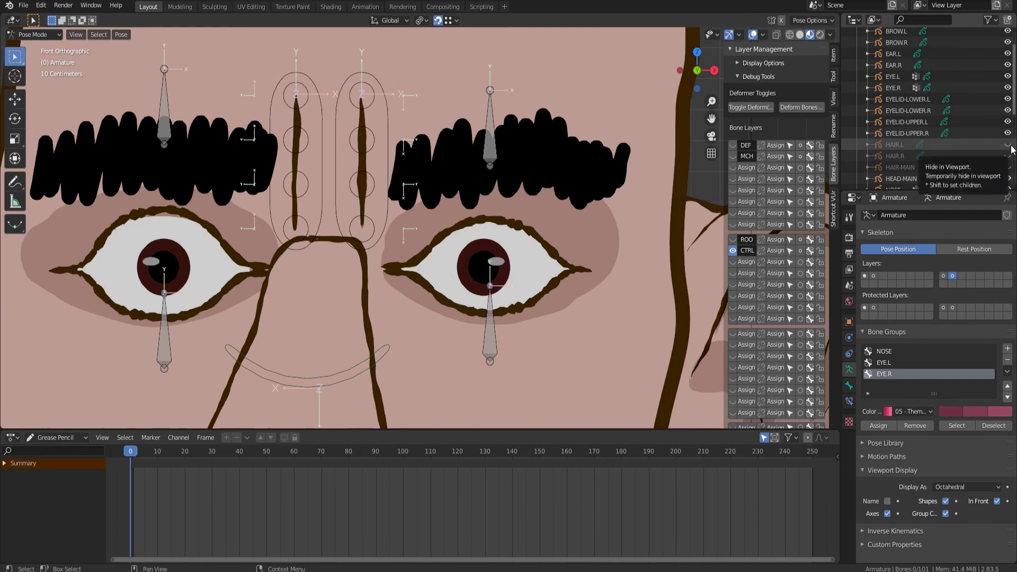
Move the CTRL-EYELID-UPPER.R control about 0.061 m down and about 0.021 m along X.
left_click(171, 124)
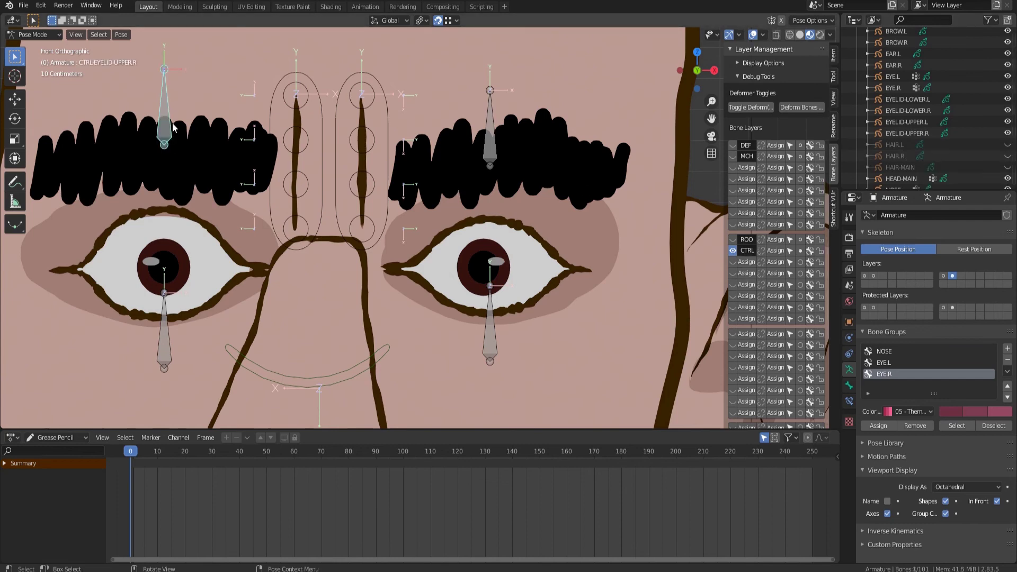
scroll(173, 123, "down", 2)
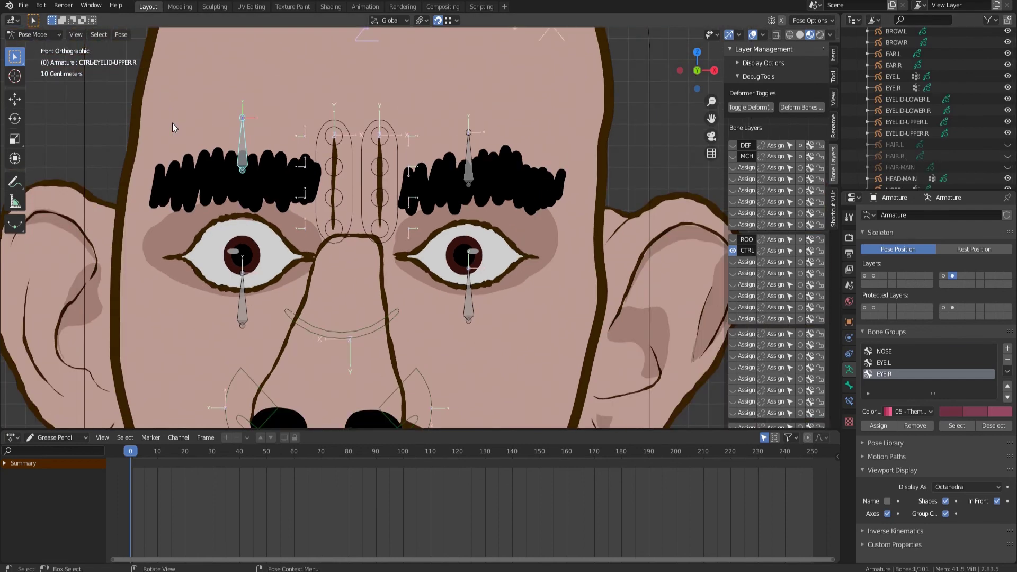
key("g")
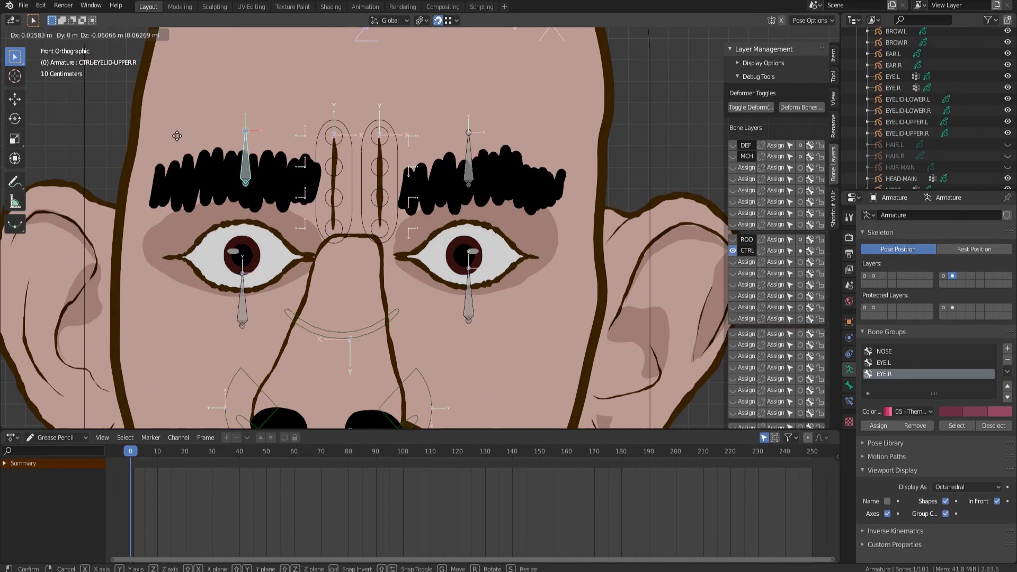
left_click(177, 136)
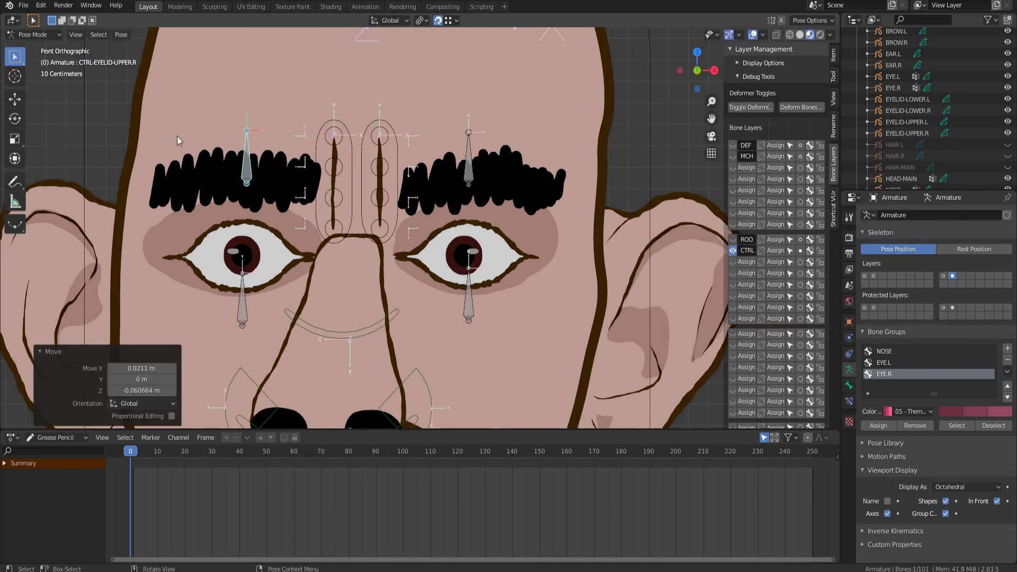
Examine both open eyes at different zooms, selecting CTRL-EYELID-UPPER.L and CTRL-EYELID-LOWER.R.
left_click(461, 177)
scroll(461, 173, "down", 6)
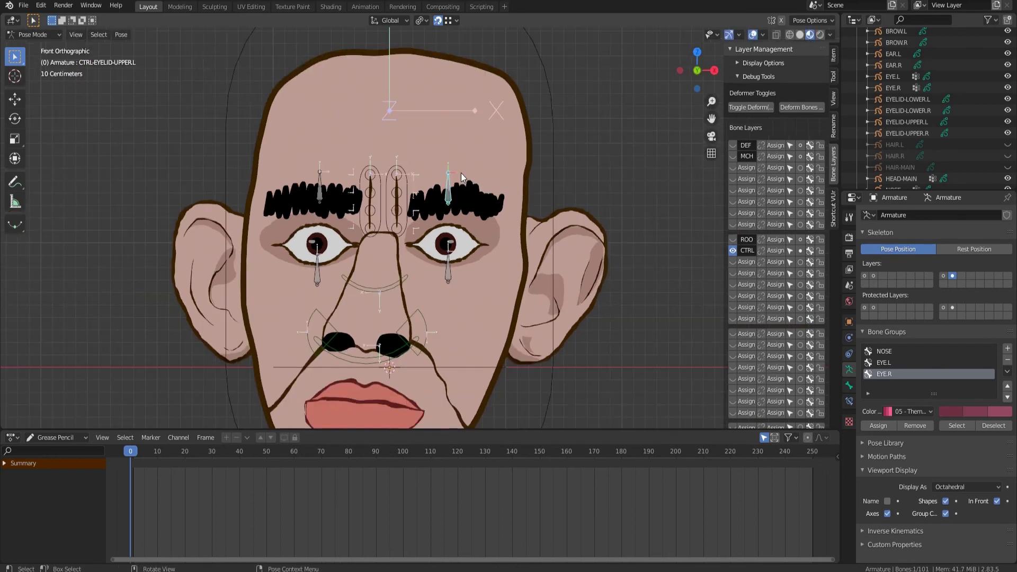
scroll(444, 231, "up", 6)
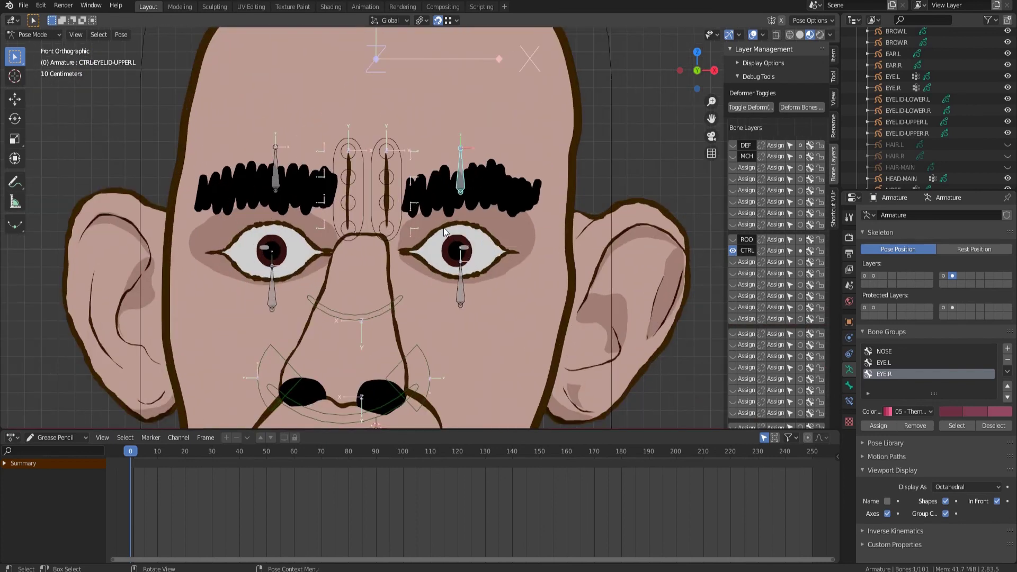
left_click(272, 290)
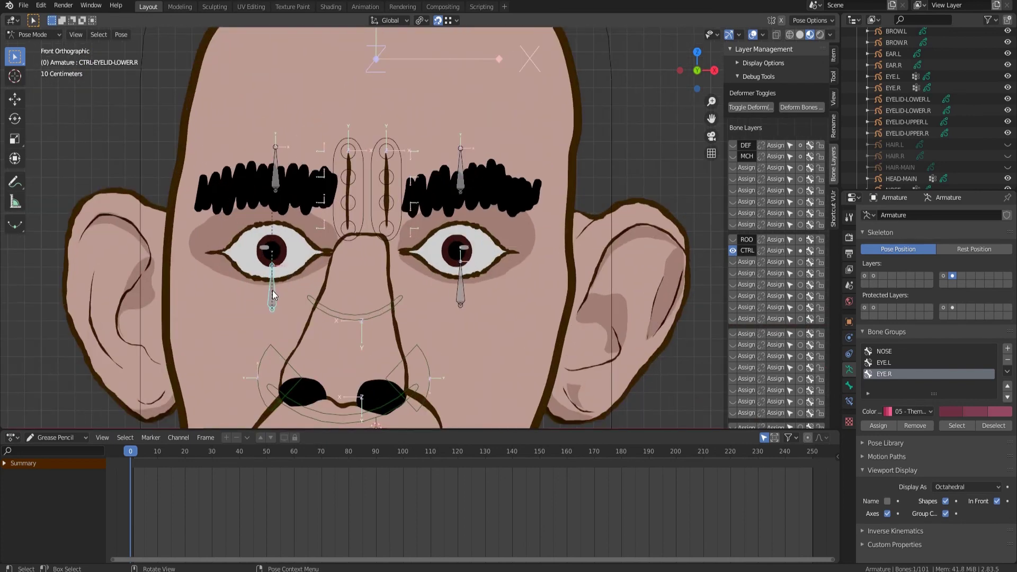
scroll(272, 289, "up", 4)
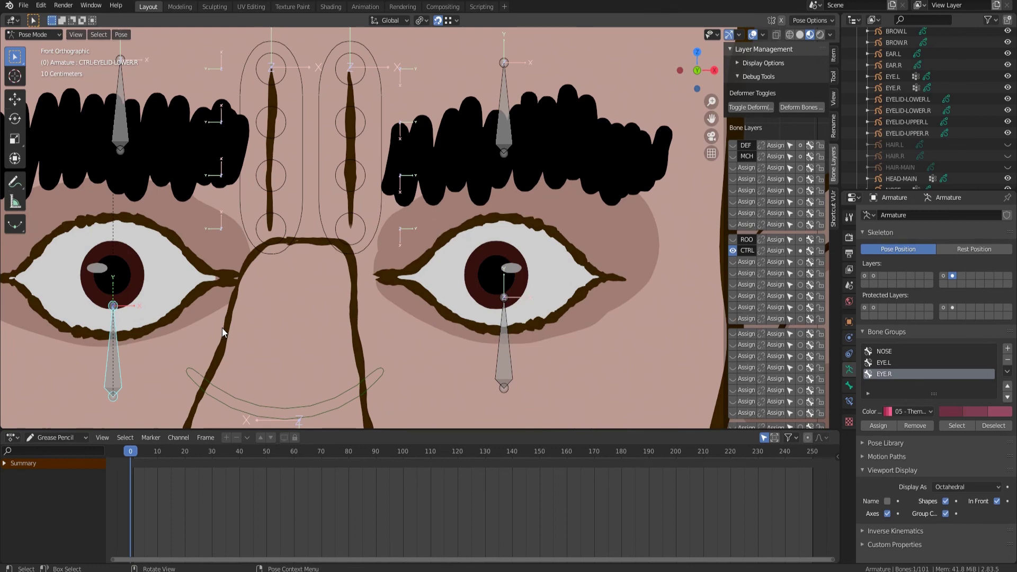
scroll(222, 328, "down", 3)
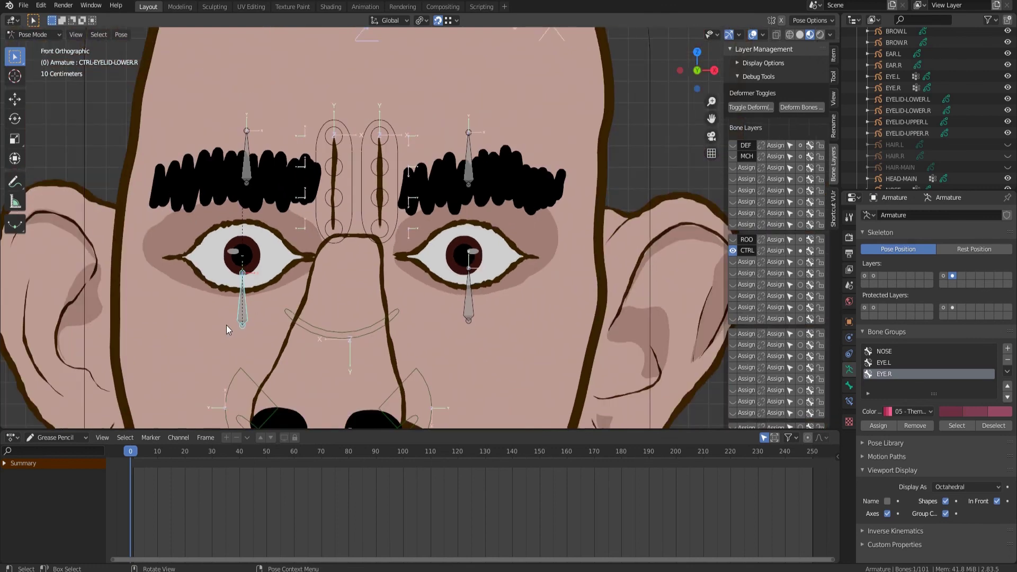
Try moving the CTRL-EYELID-LOWER.L control freely to test the left lower lid, and undo the latest pose changes.
left_click(472, 303)
scroll(472, 303, "up", 3)
key("g")
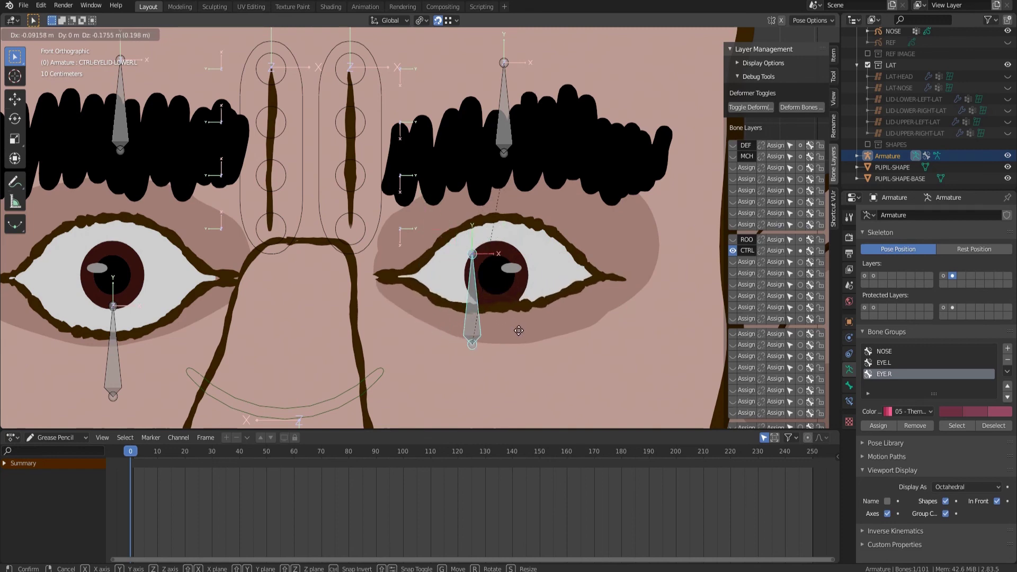
right_click(530, 200)
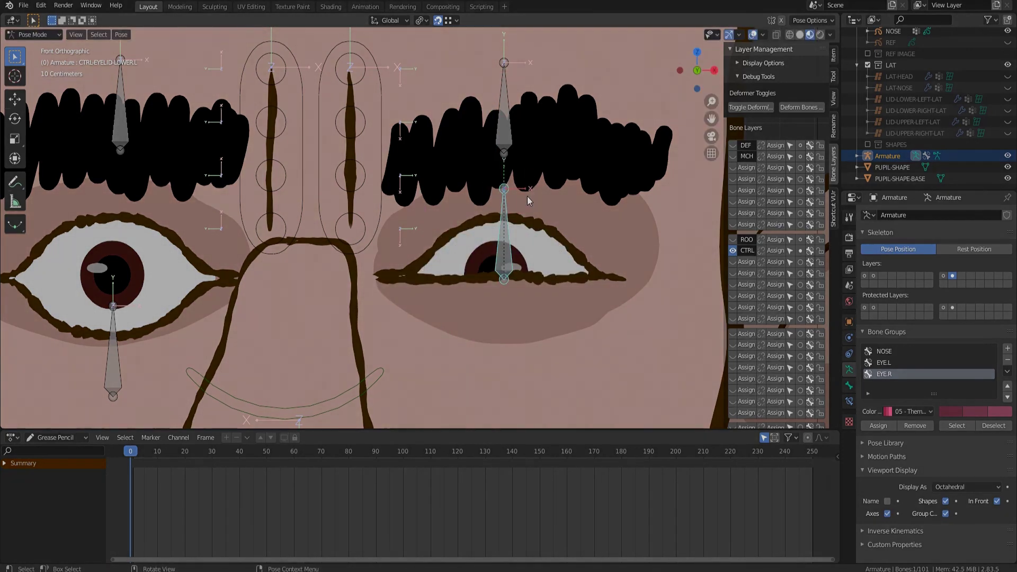
key("ctrl+z")
key("ctrl+z")
Clear the locations of all control bones so both eyes close, and deselect everything.
scroll(266, 287, "down", 3)
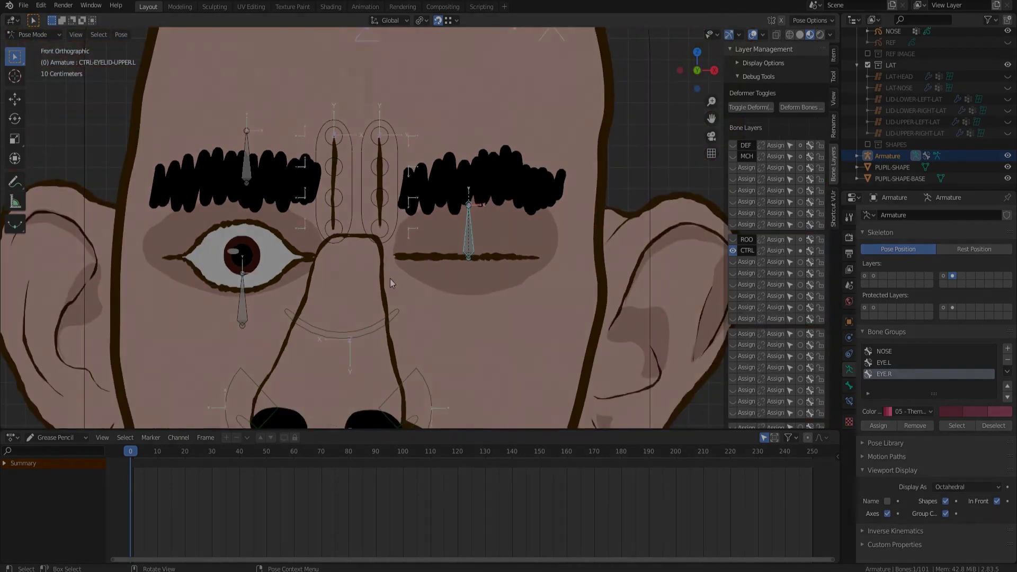
key("a")
key("alt+g")
left_click(452, 329)
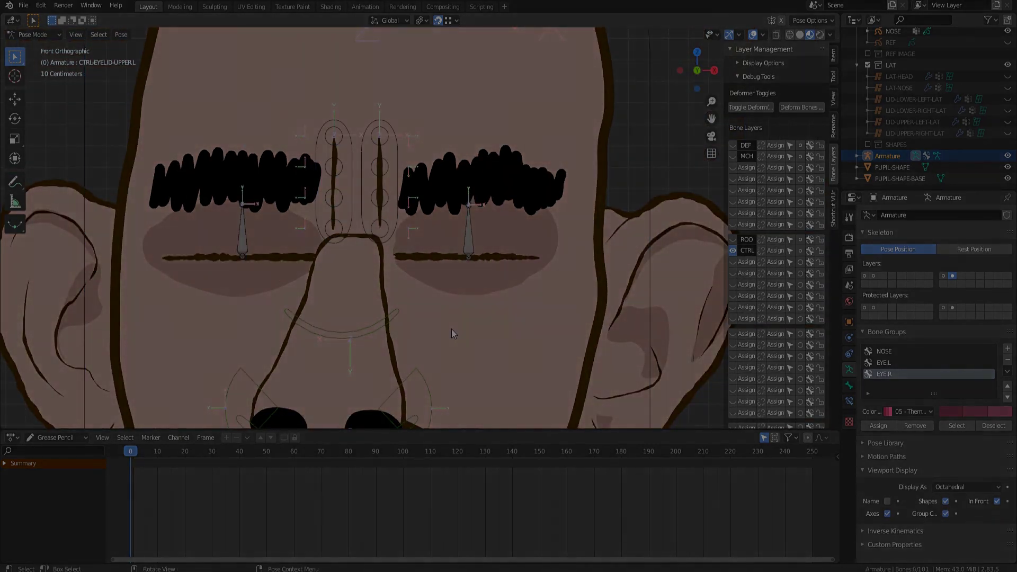
scroll(451, 329, "down", 5)
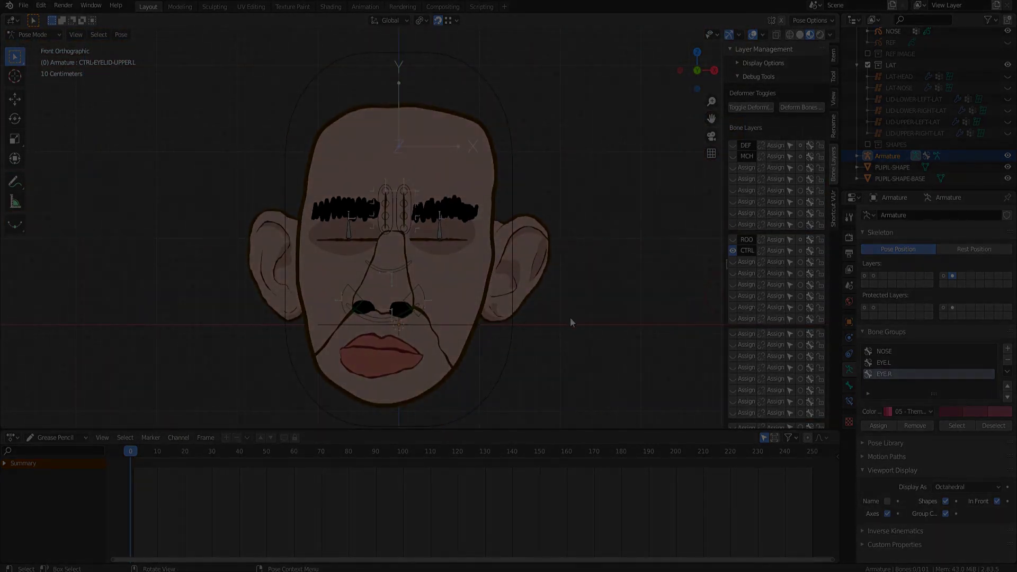
scroll(424, 284, "up", 2)
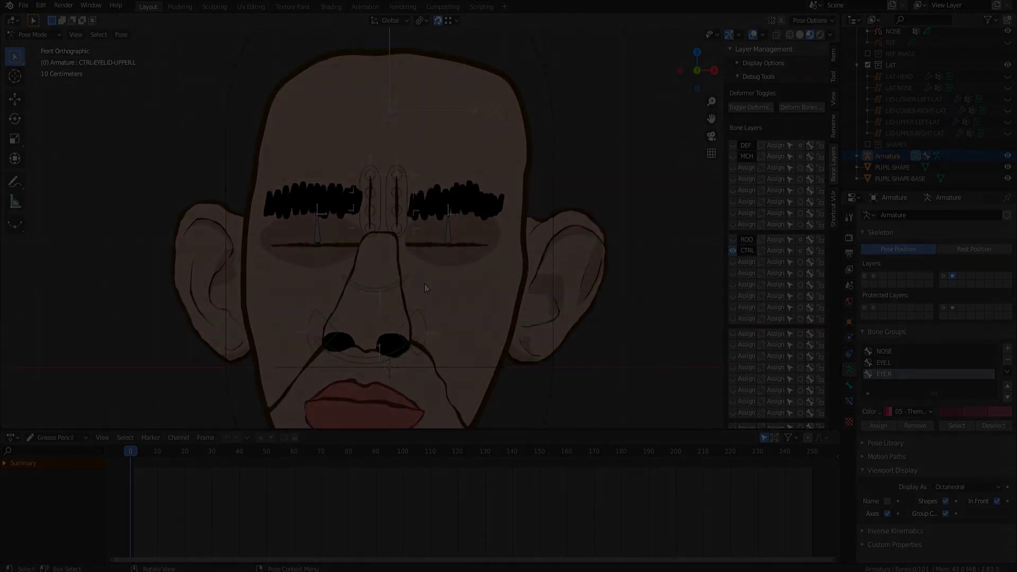